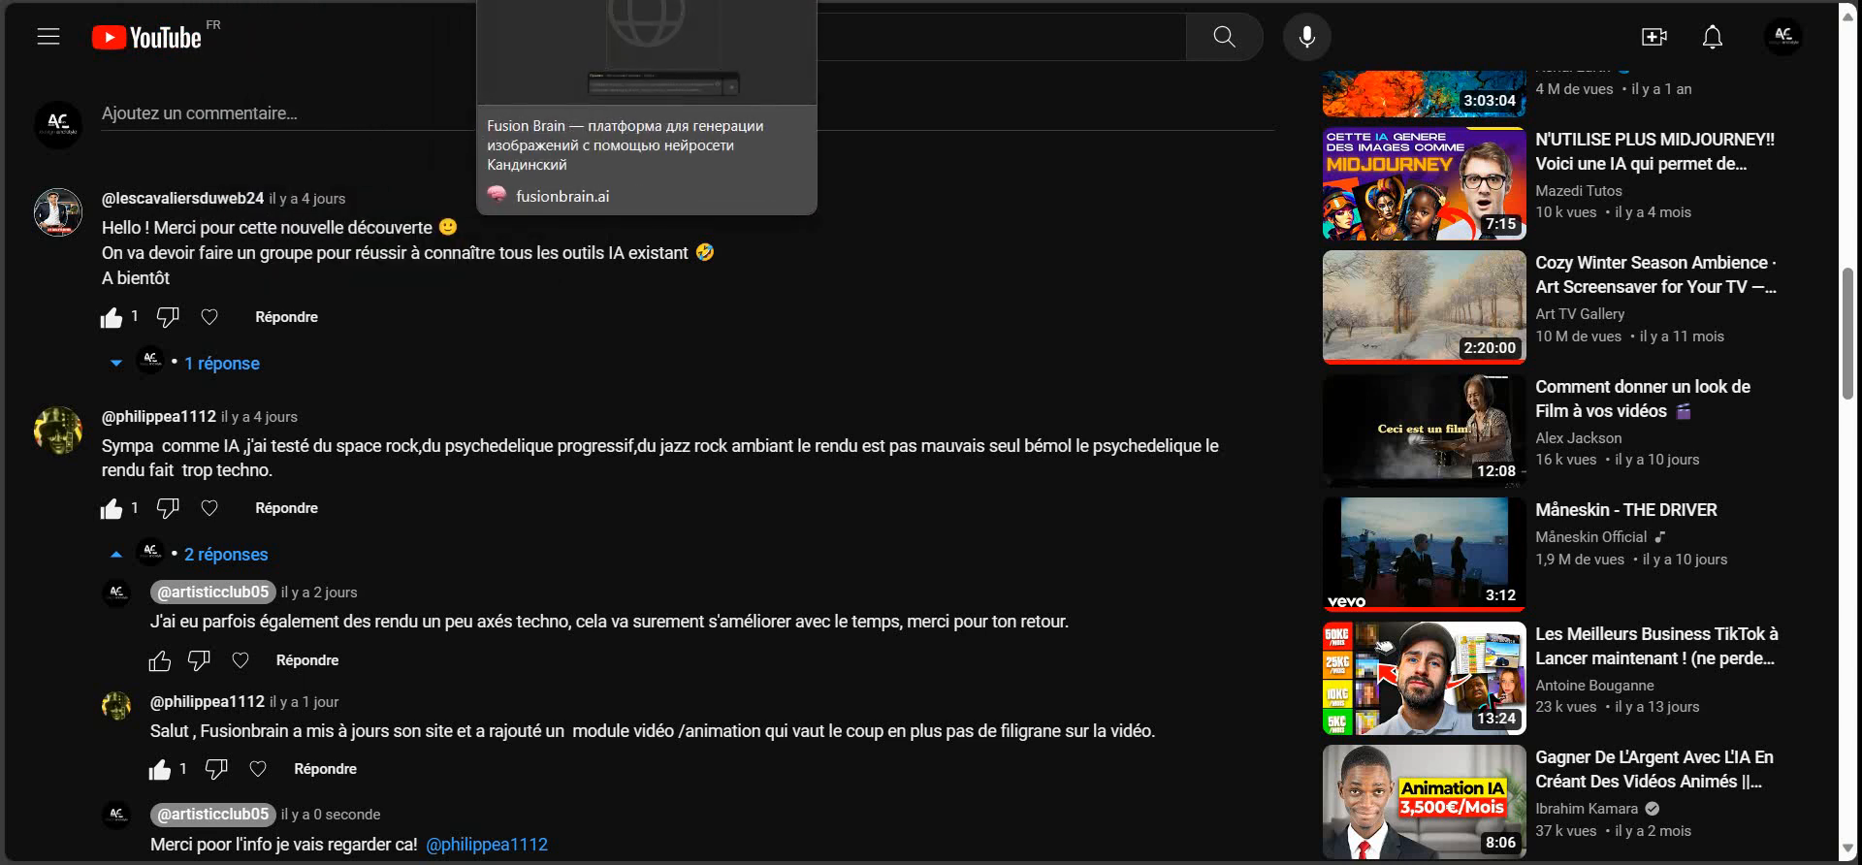
# Step: Switch to the Fusion Brain video page and review the available animation models and size options
pyautogui.click(243, 2)
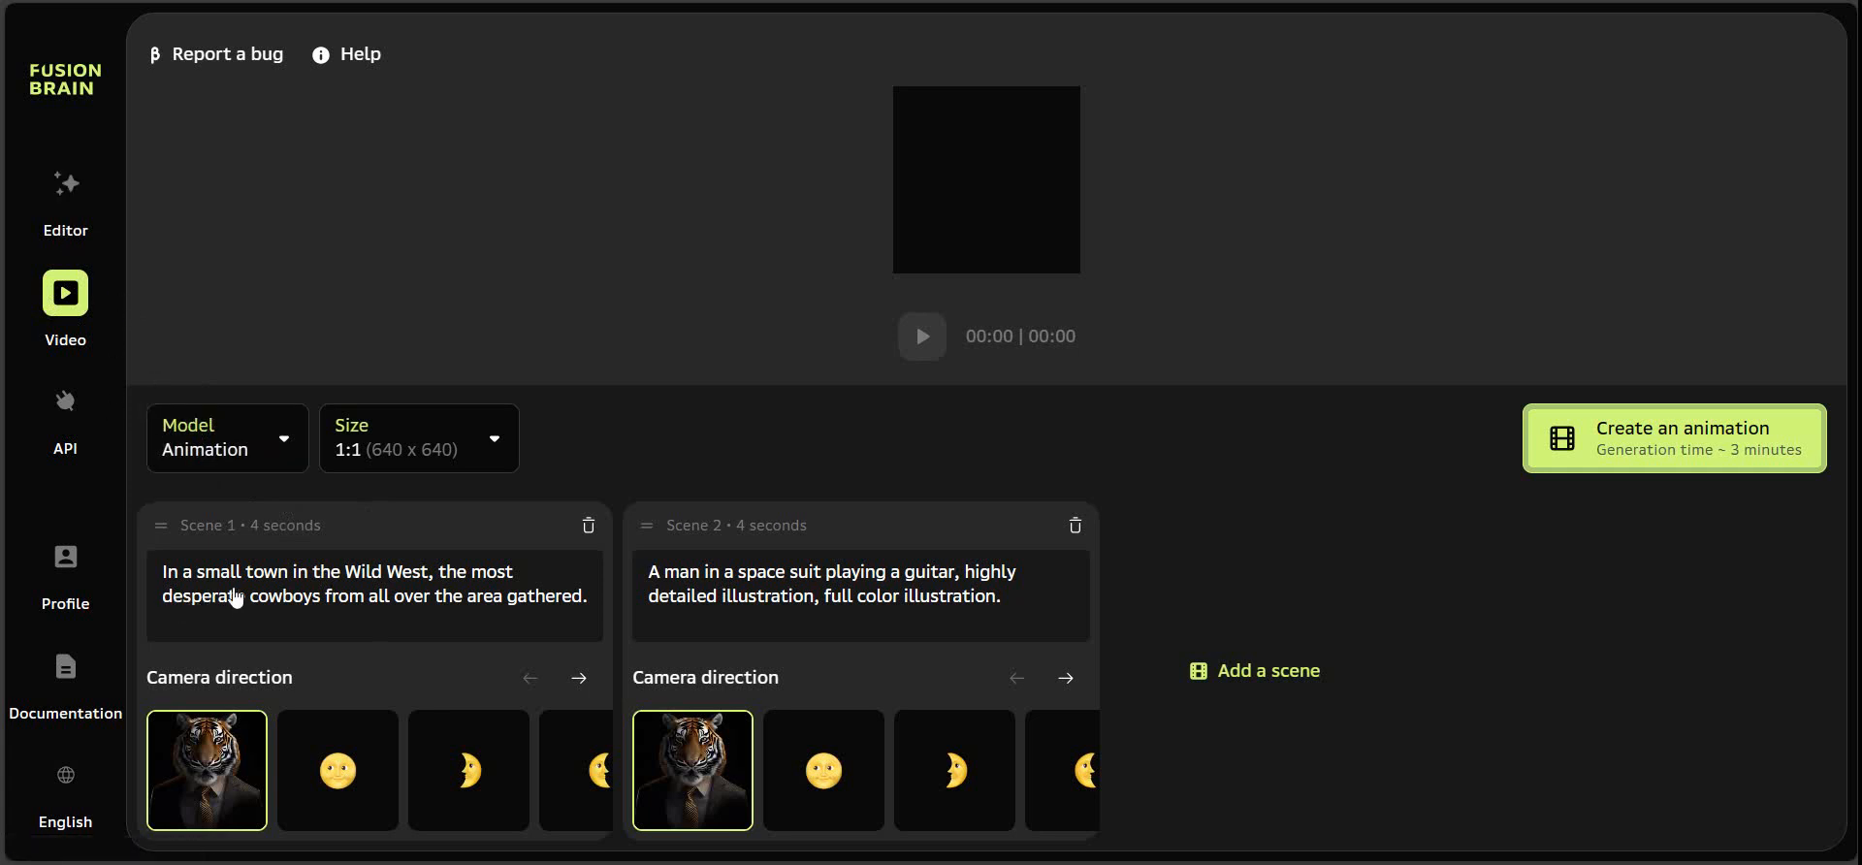
pyautogui.click(286, 453)
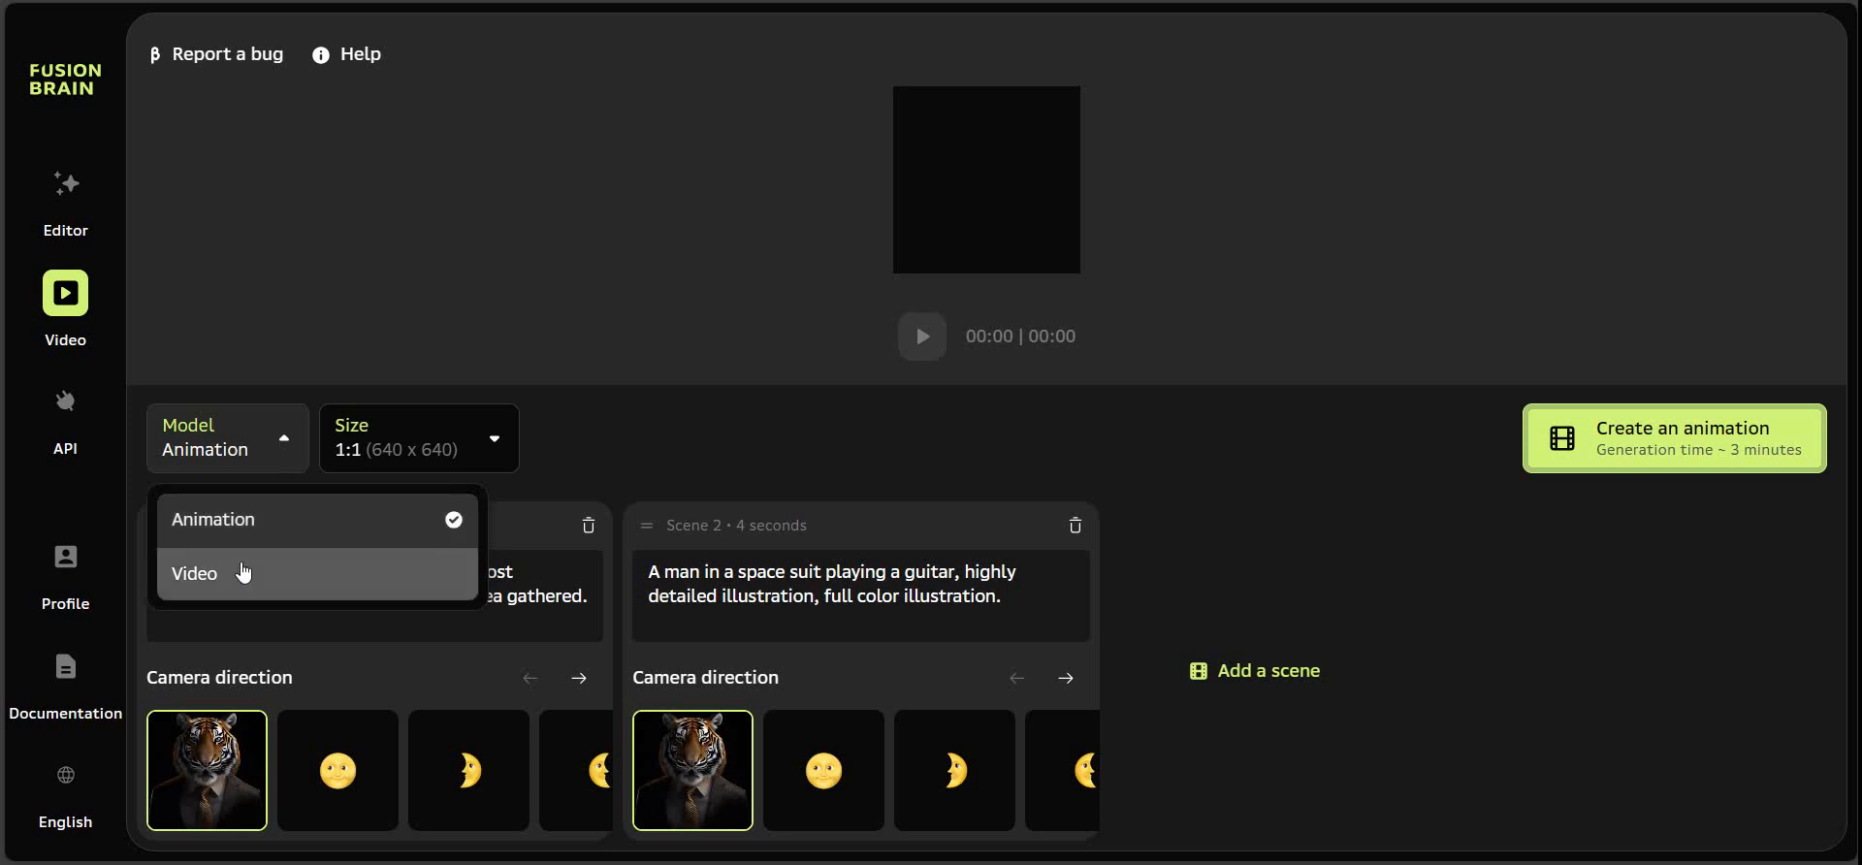
pyautogui.click(292, 451)
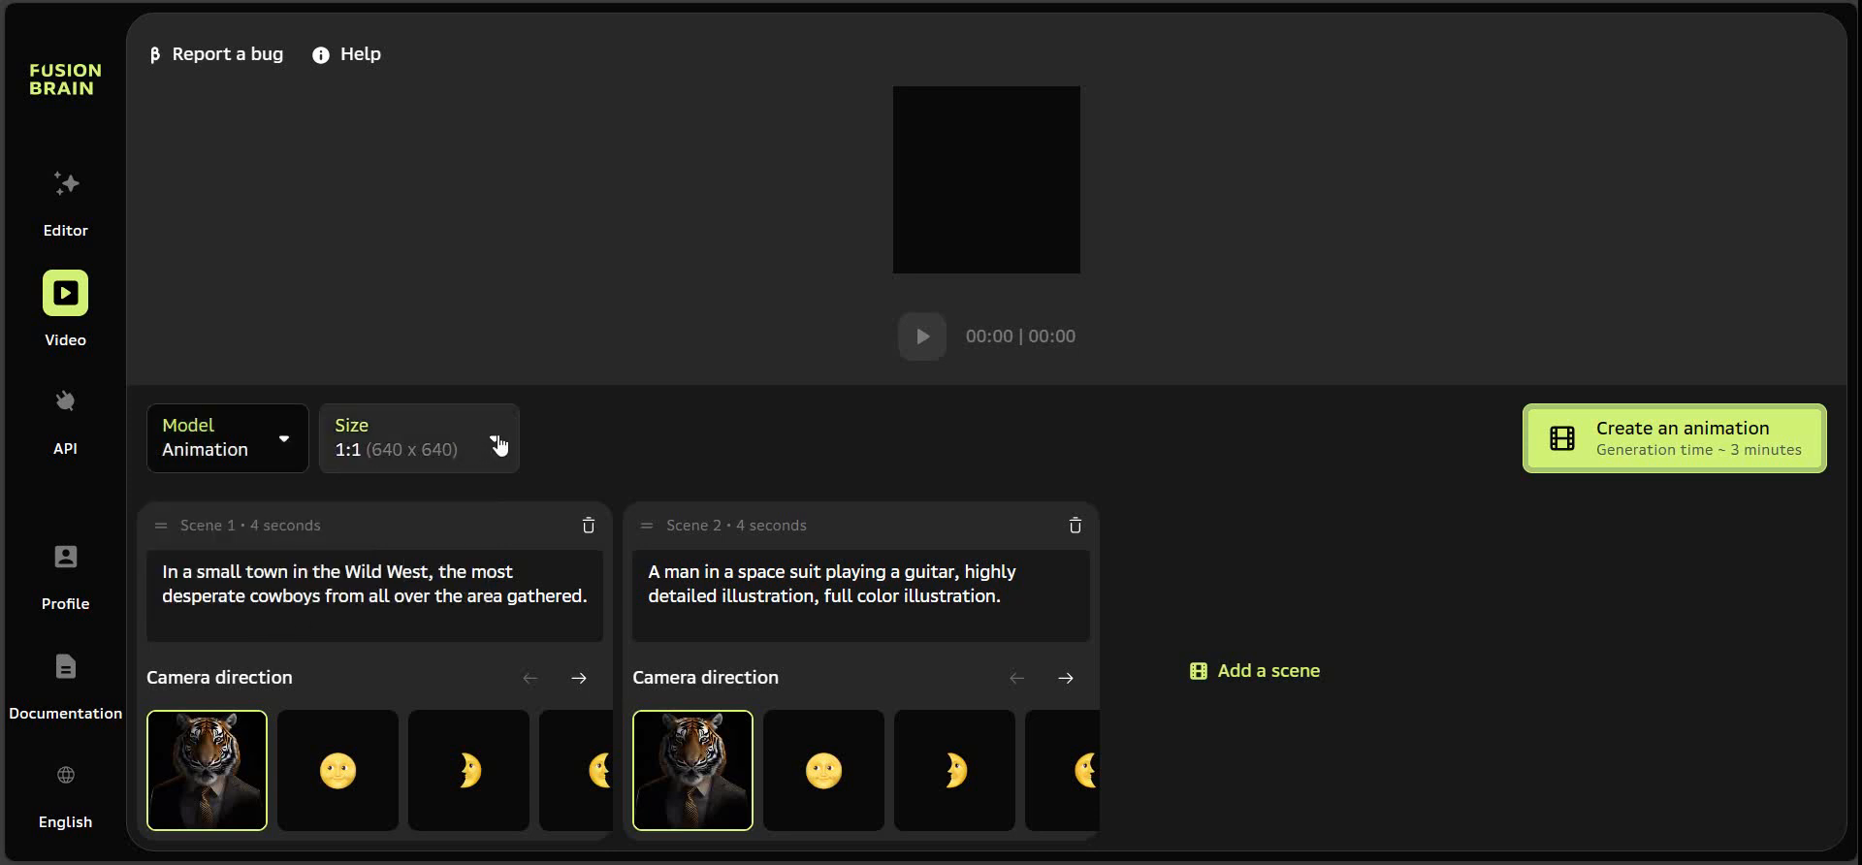
pyautogui.click(496, 446)
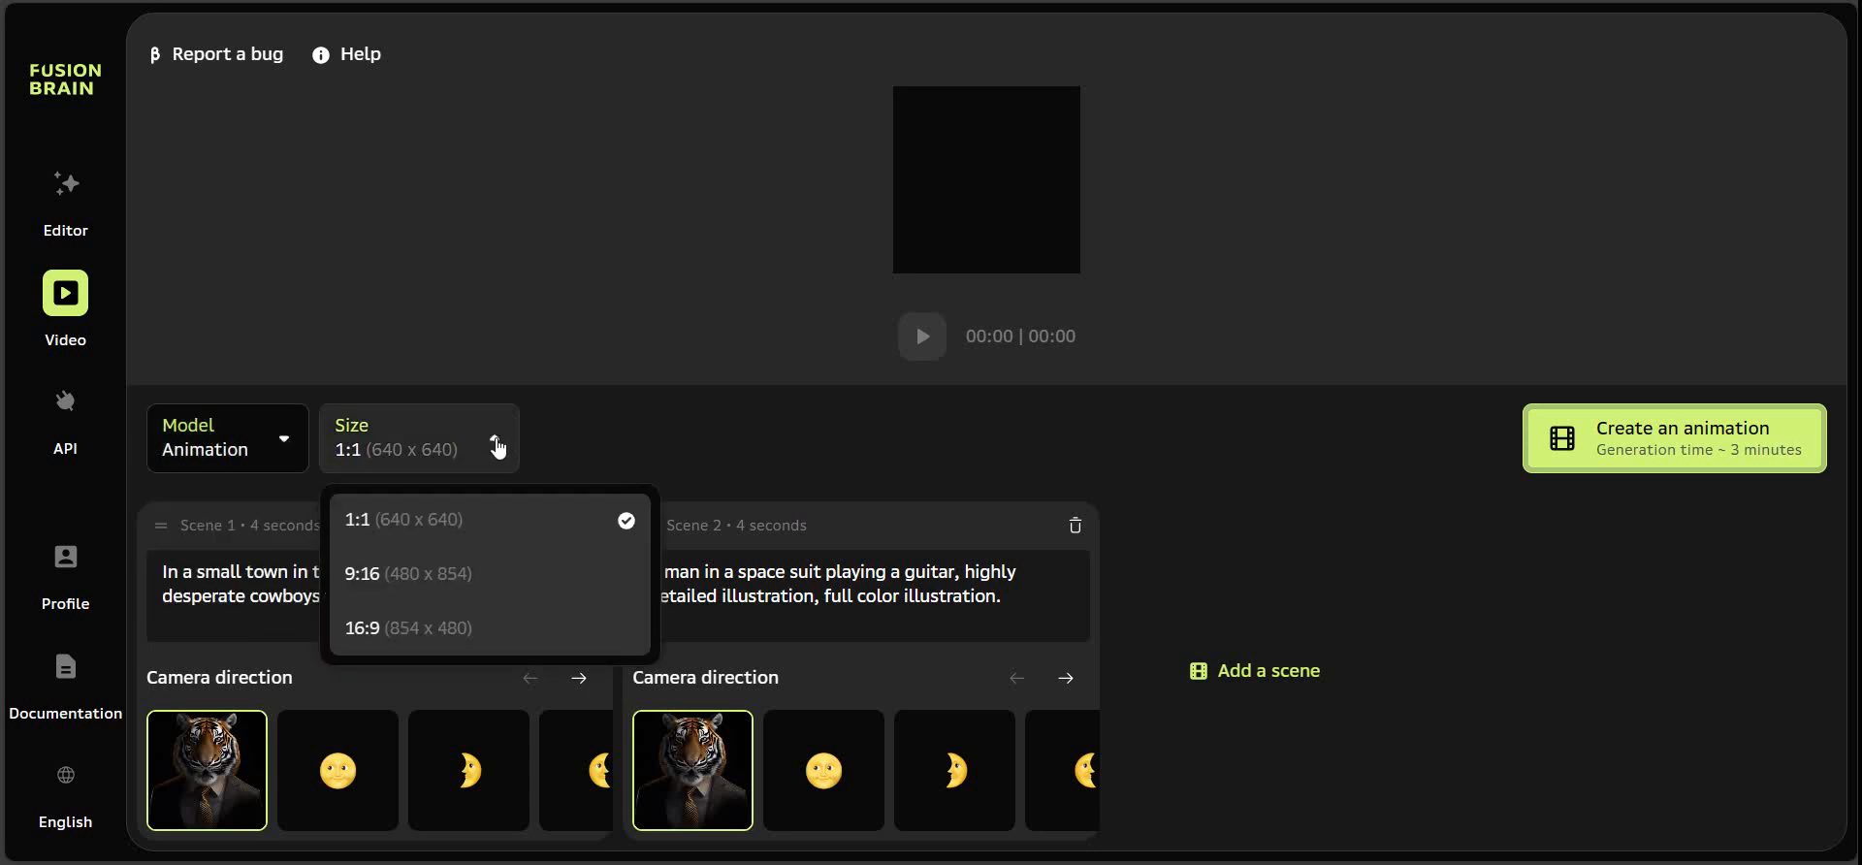
pyautogui.click(498, 446)
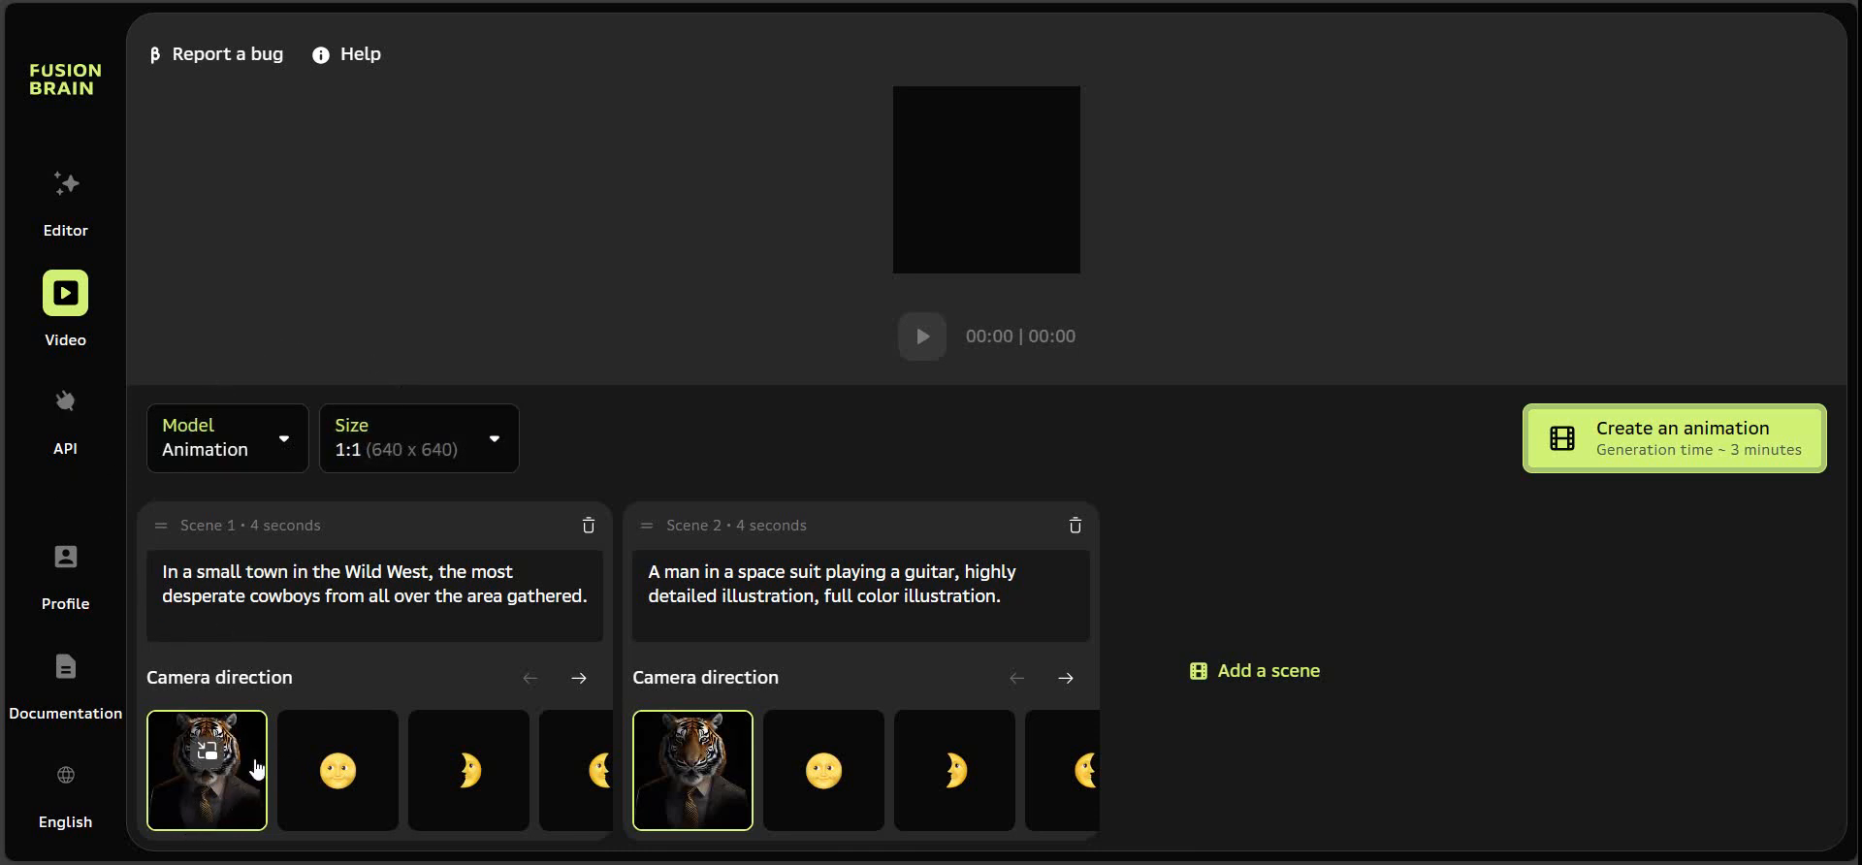
# Step: Browse all camera direction options of scene 1, previewing the rotations, flips, zooms and shifts
pyautogui.moveTo(355, 822)
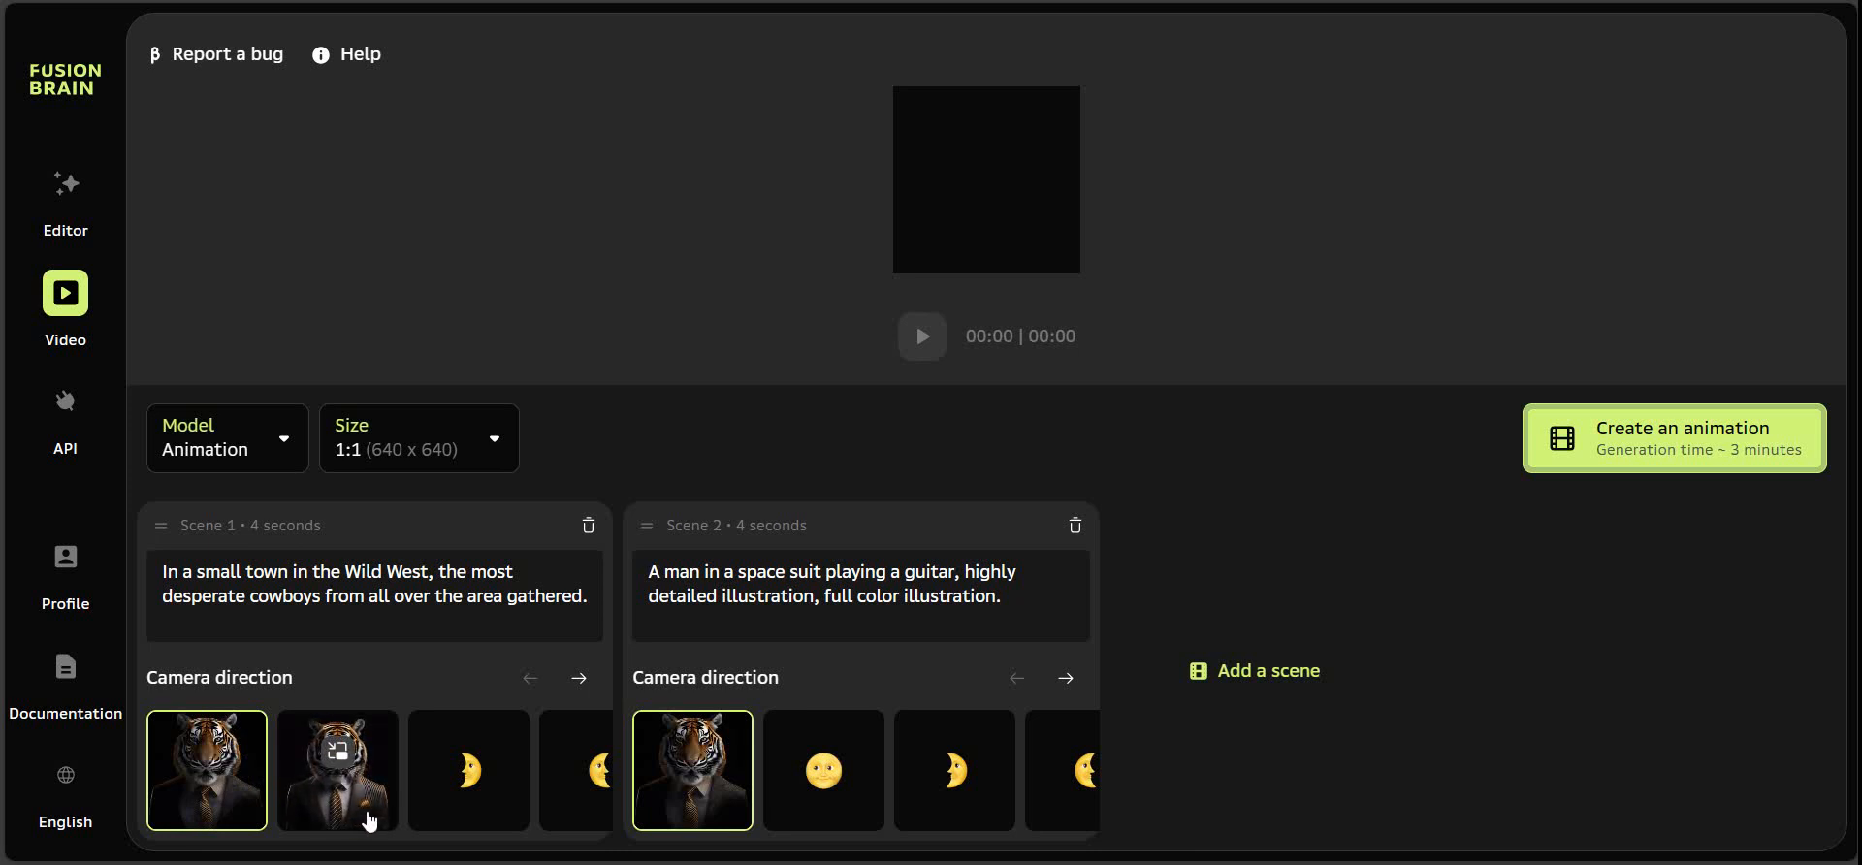
pyautogui.click(580, 679)
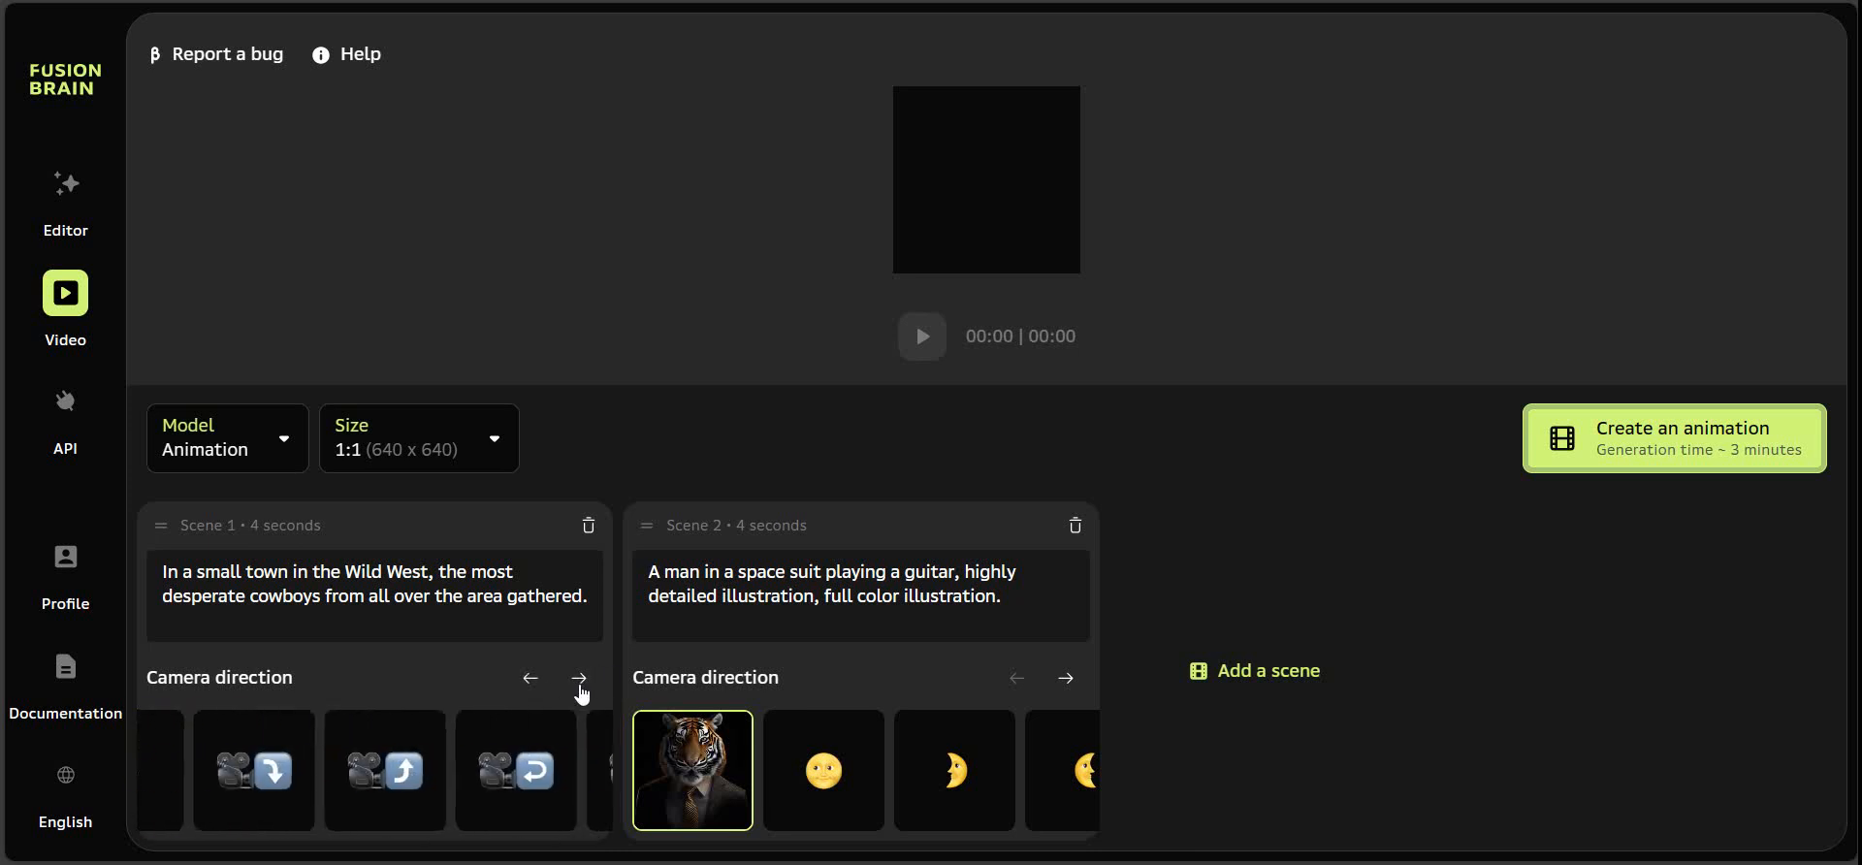
pyautogui.click(579, 679)
pyautogui.moveTo(407, 769)
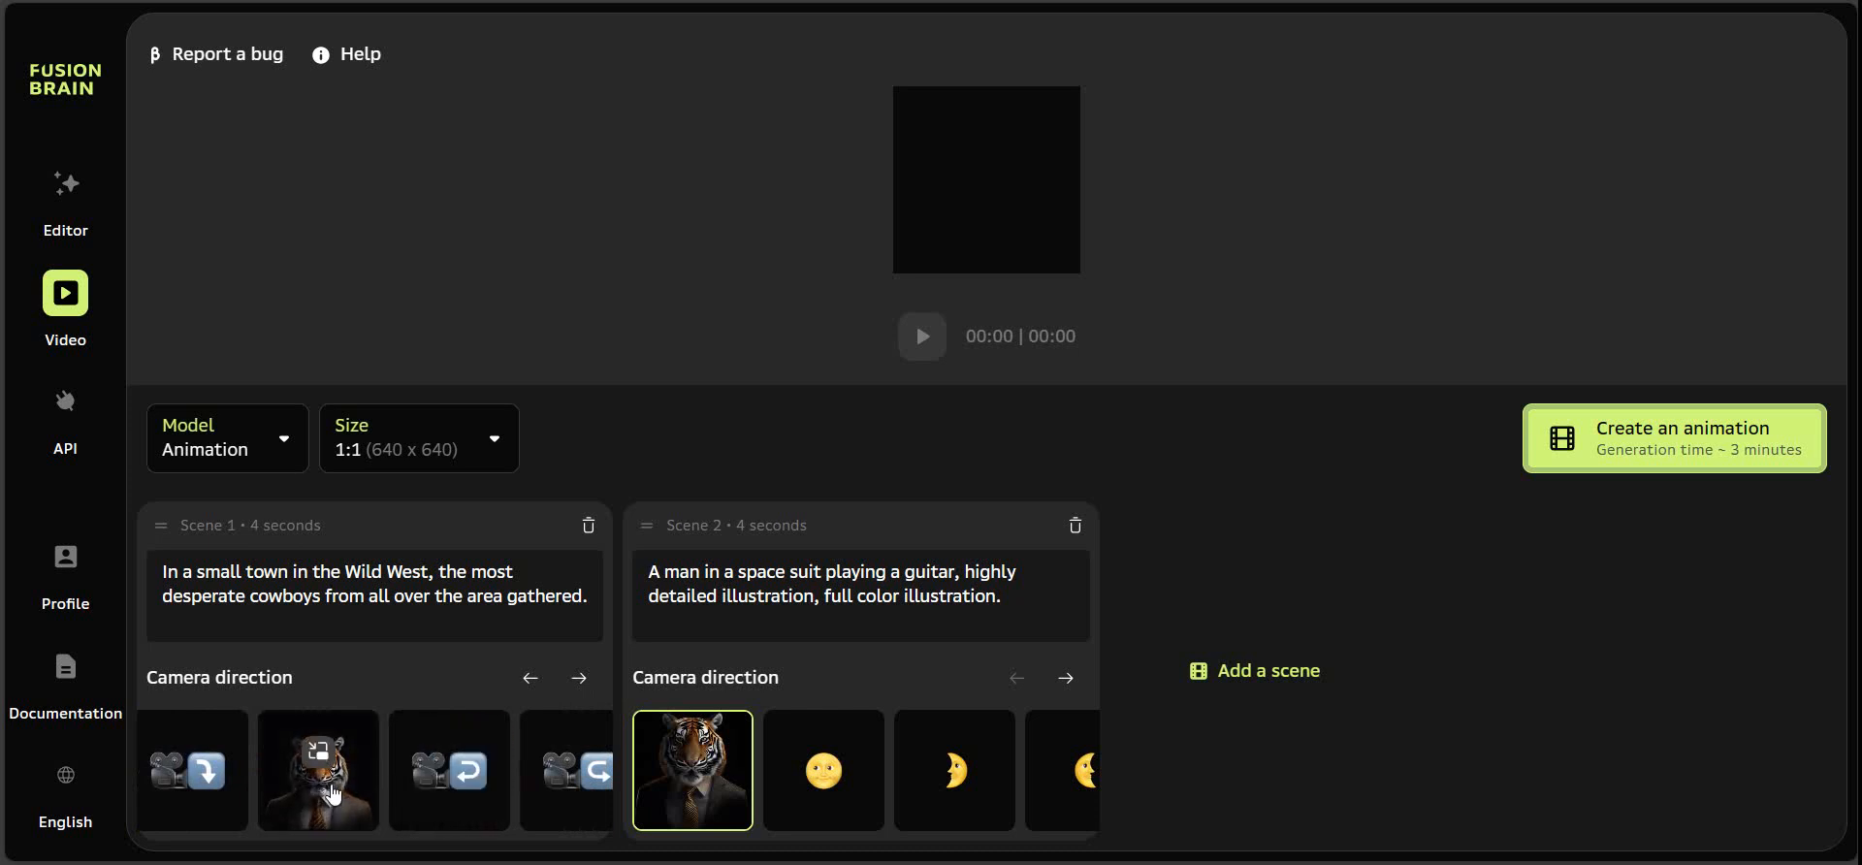
pyautogui.click(579, 679)
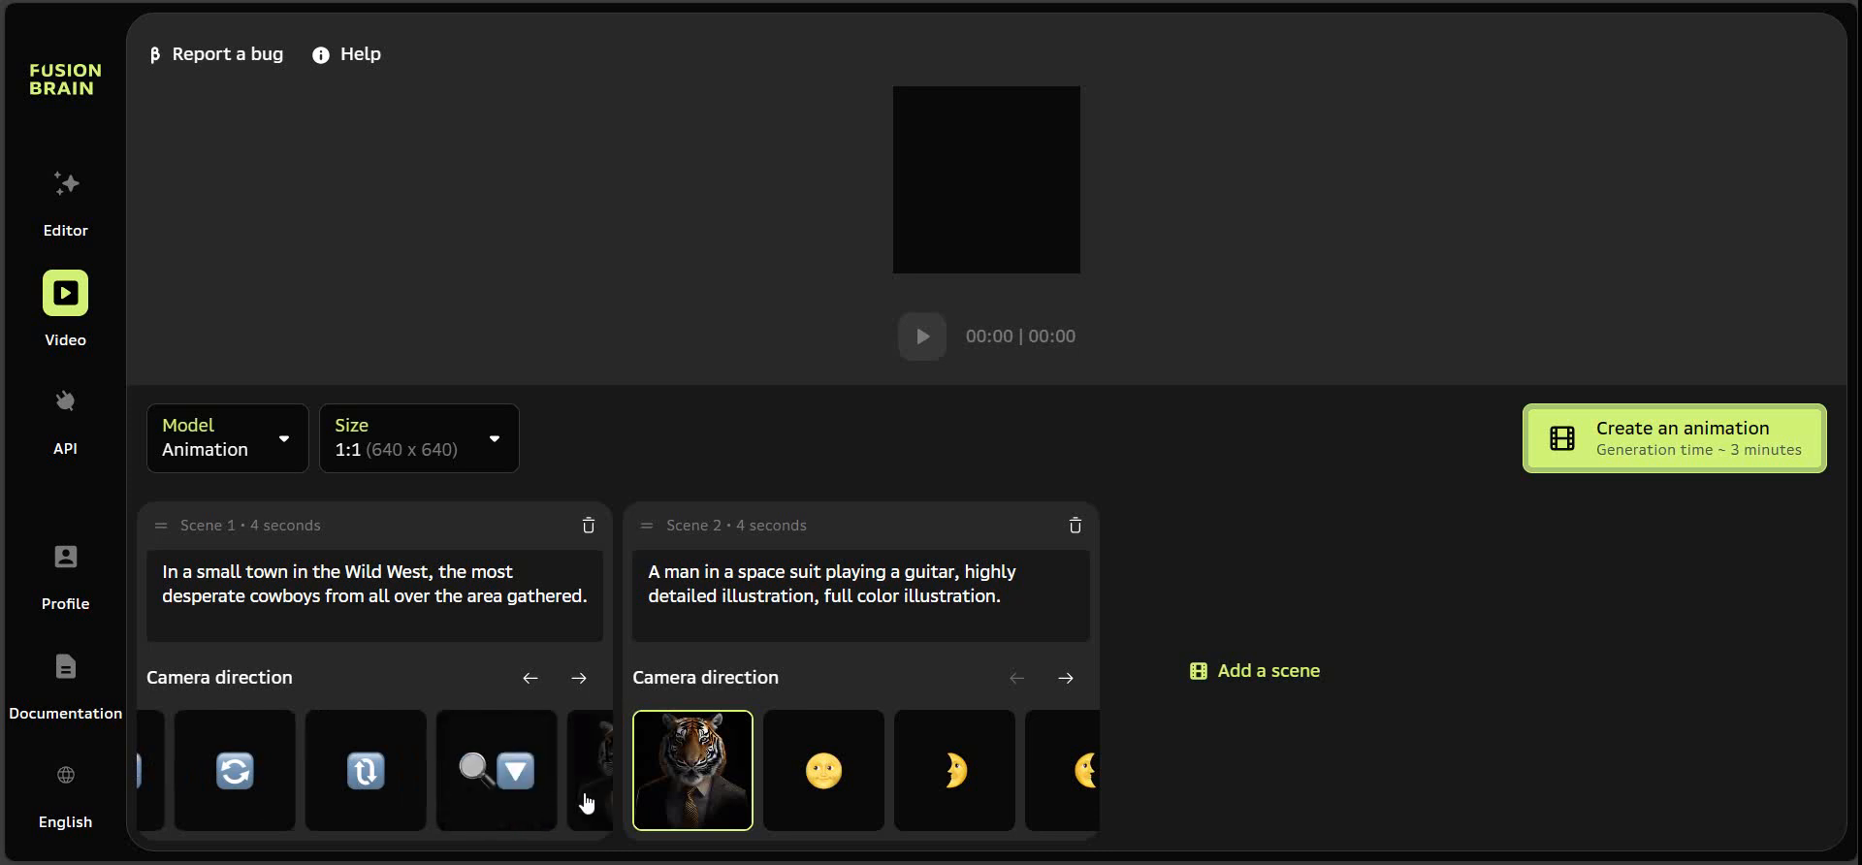
pyautogui.click(585, 685)
pyautogui.click(582, 689)
pyautogui.click(582, 689)
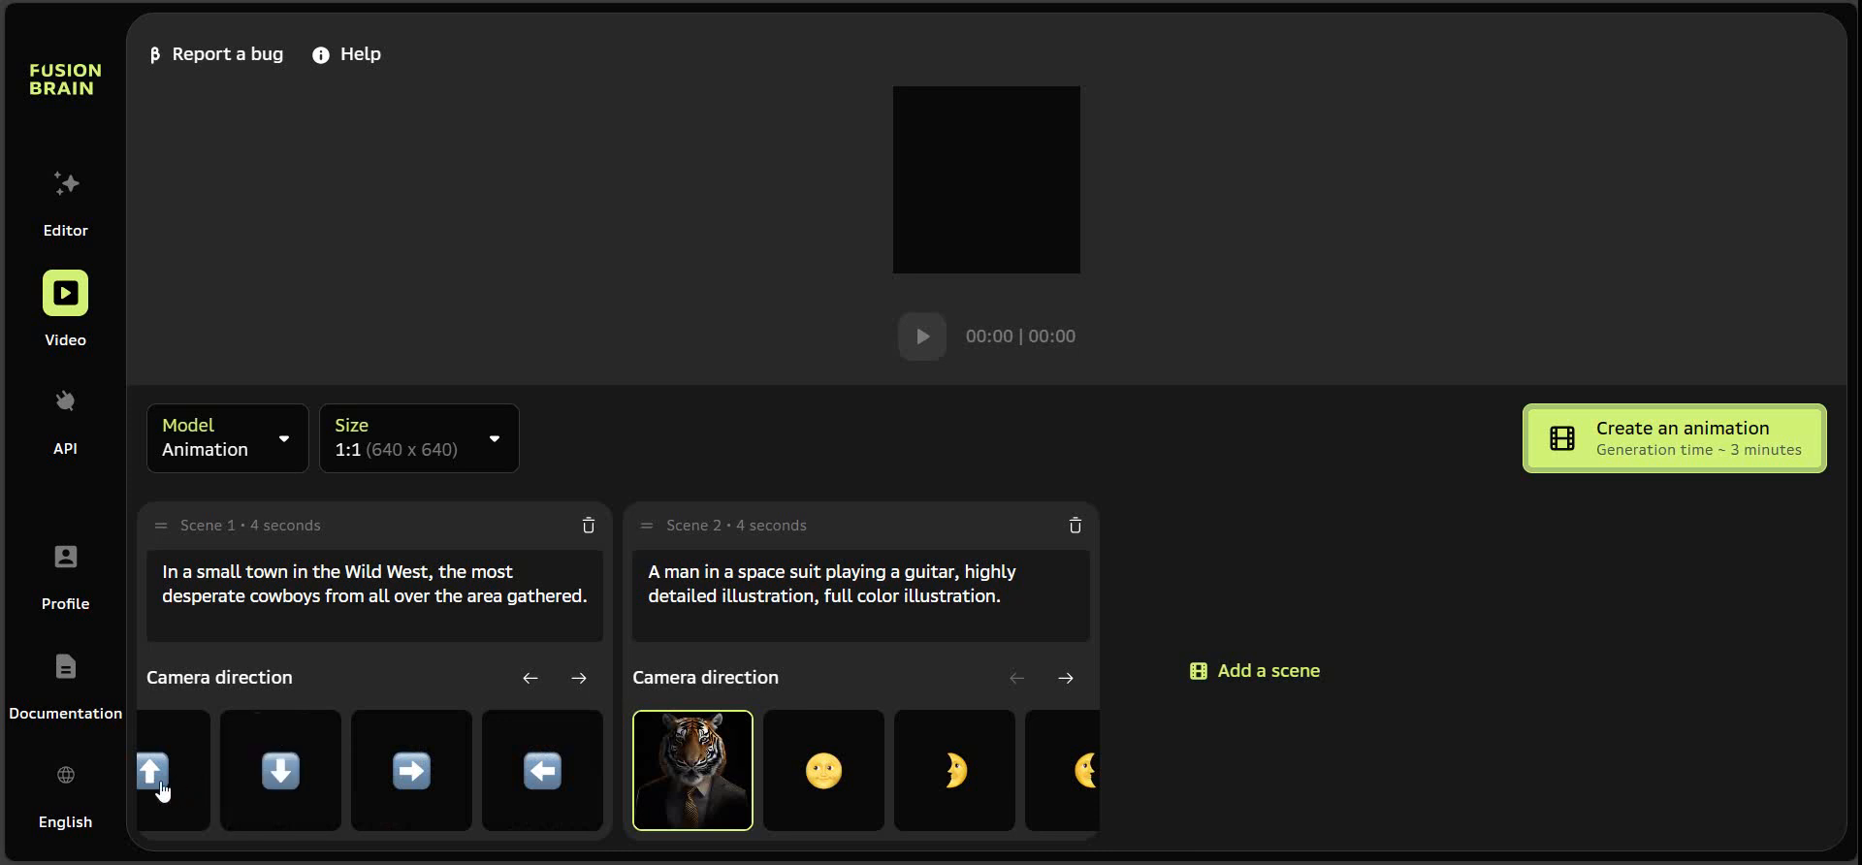
pyautogui.click(528, 681)
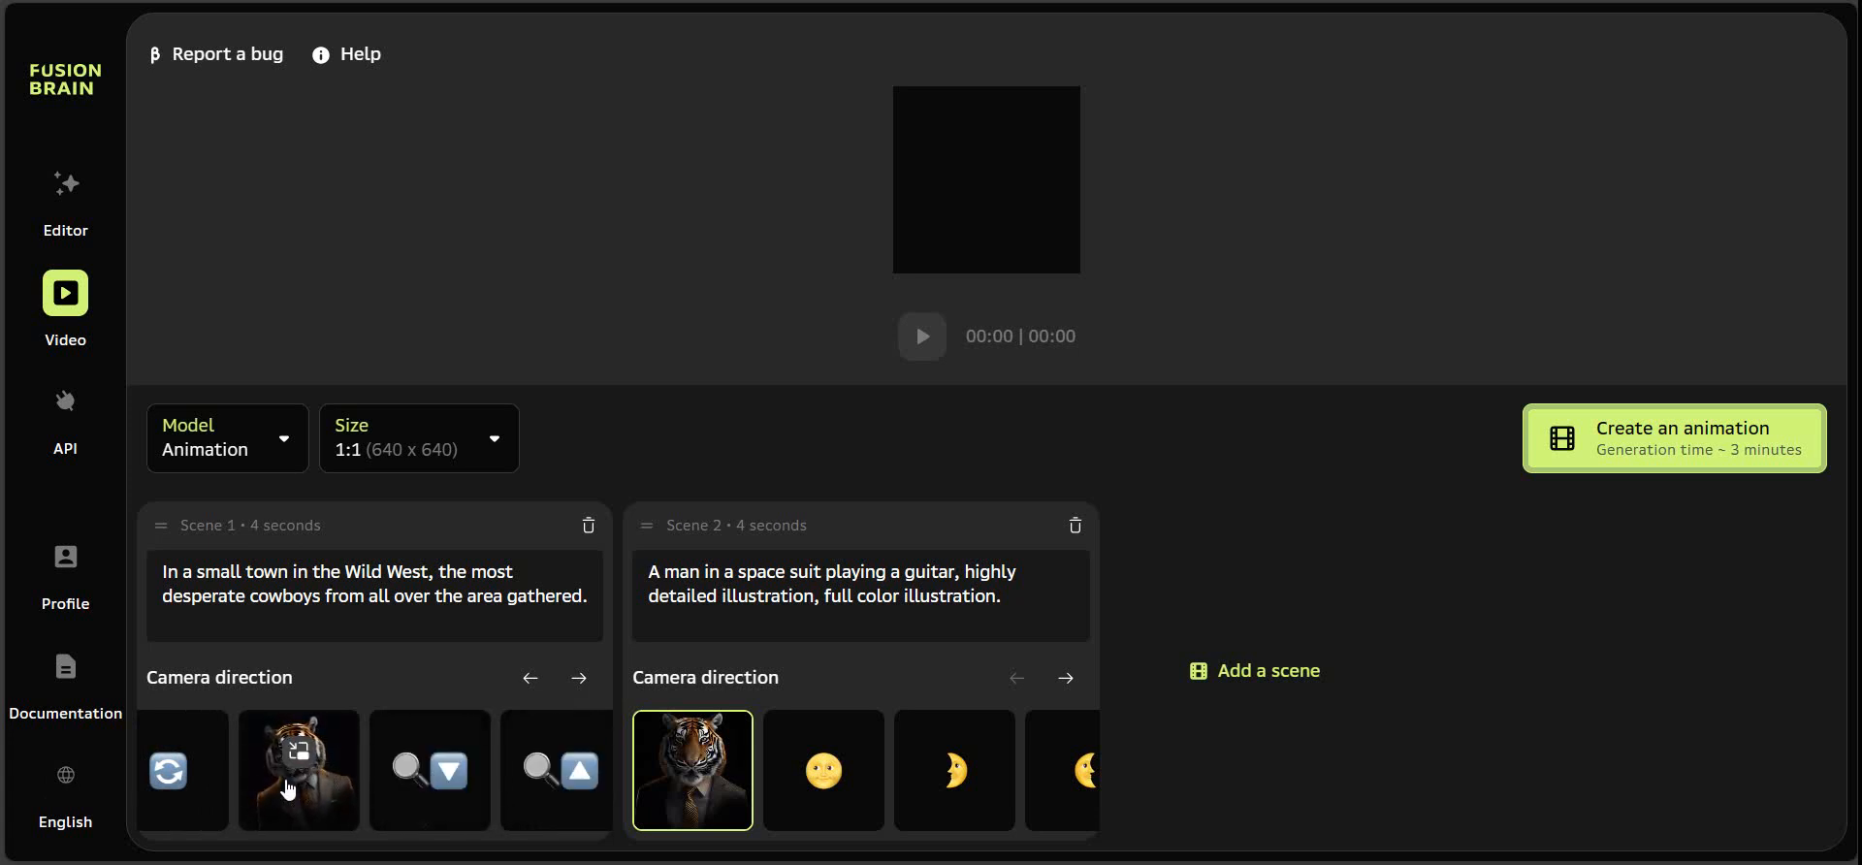
pyautogui.click(531, 682)
pyautogui.click(531, 687)
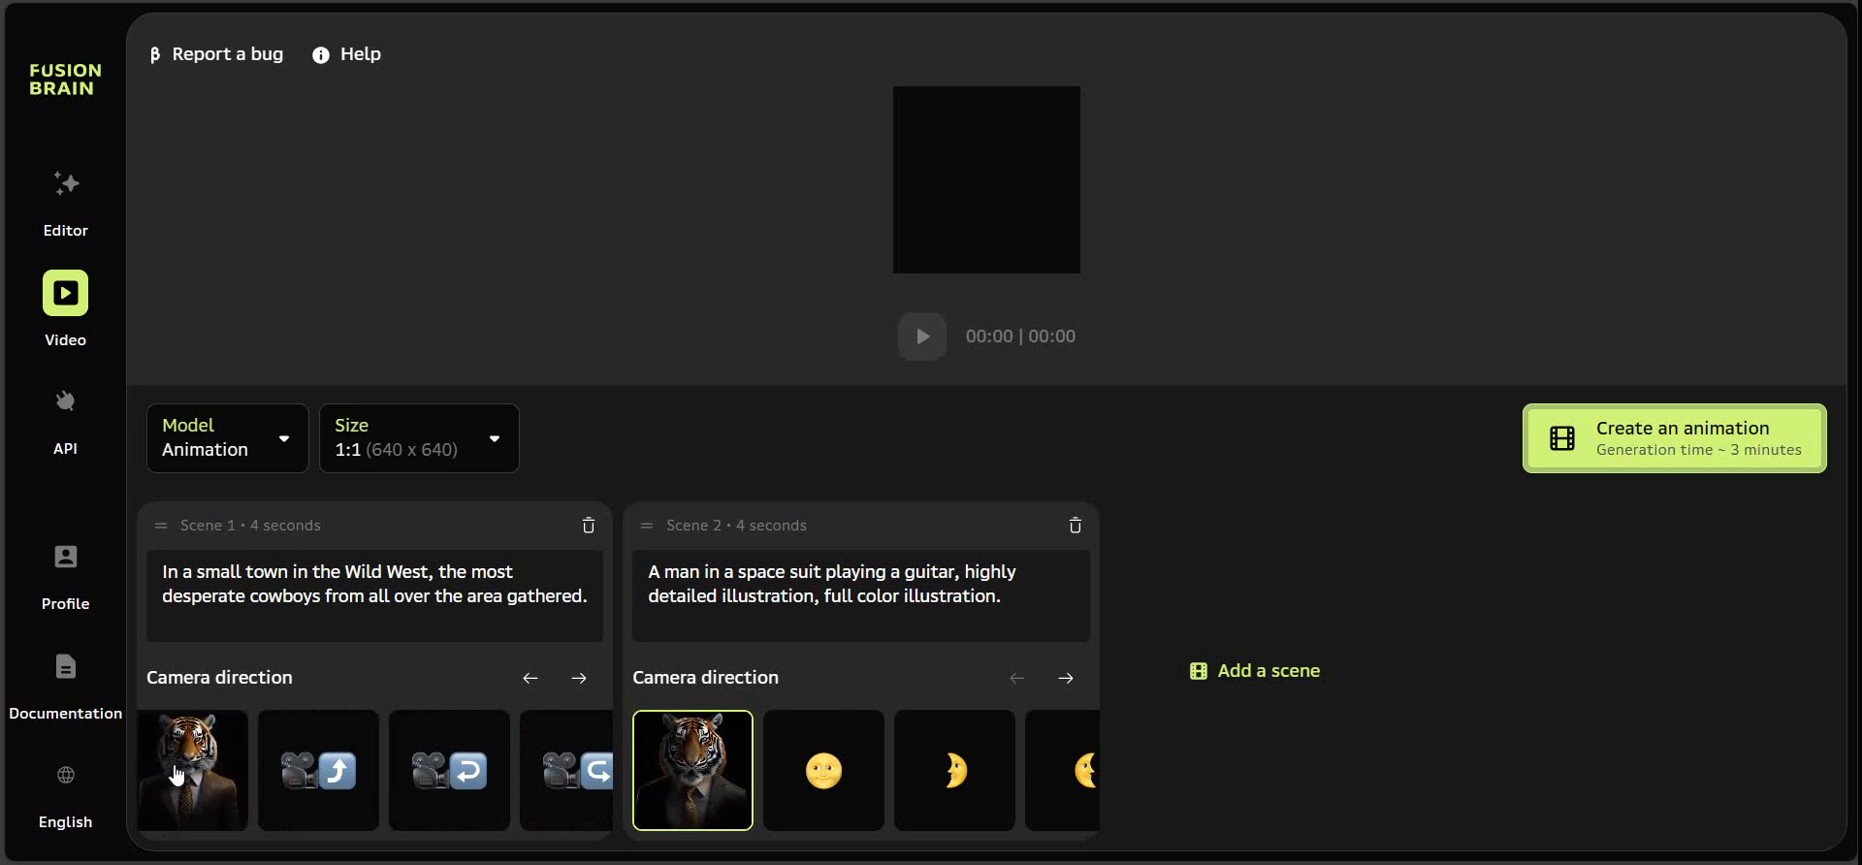
pyautogui.click(526, 685)
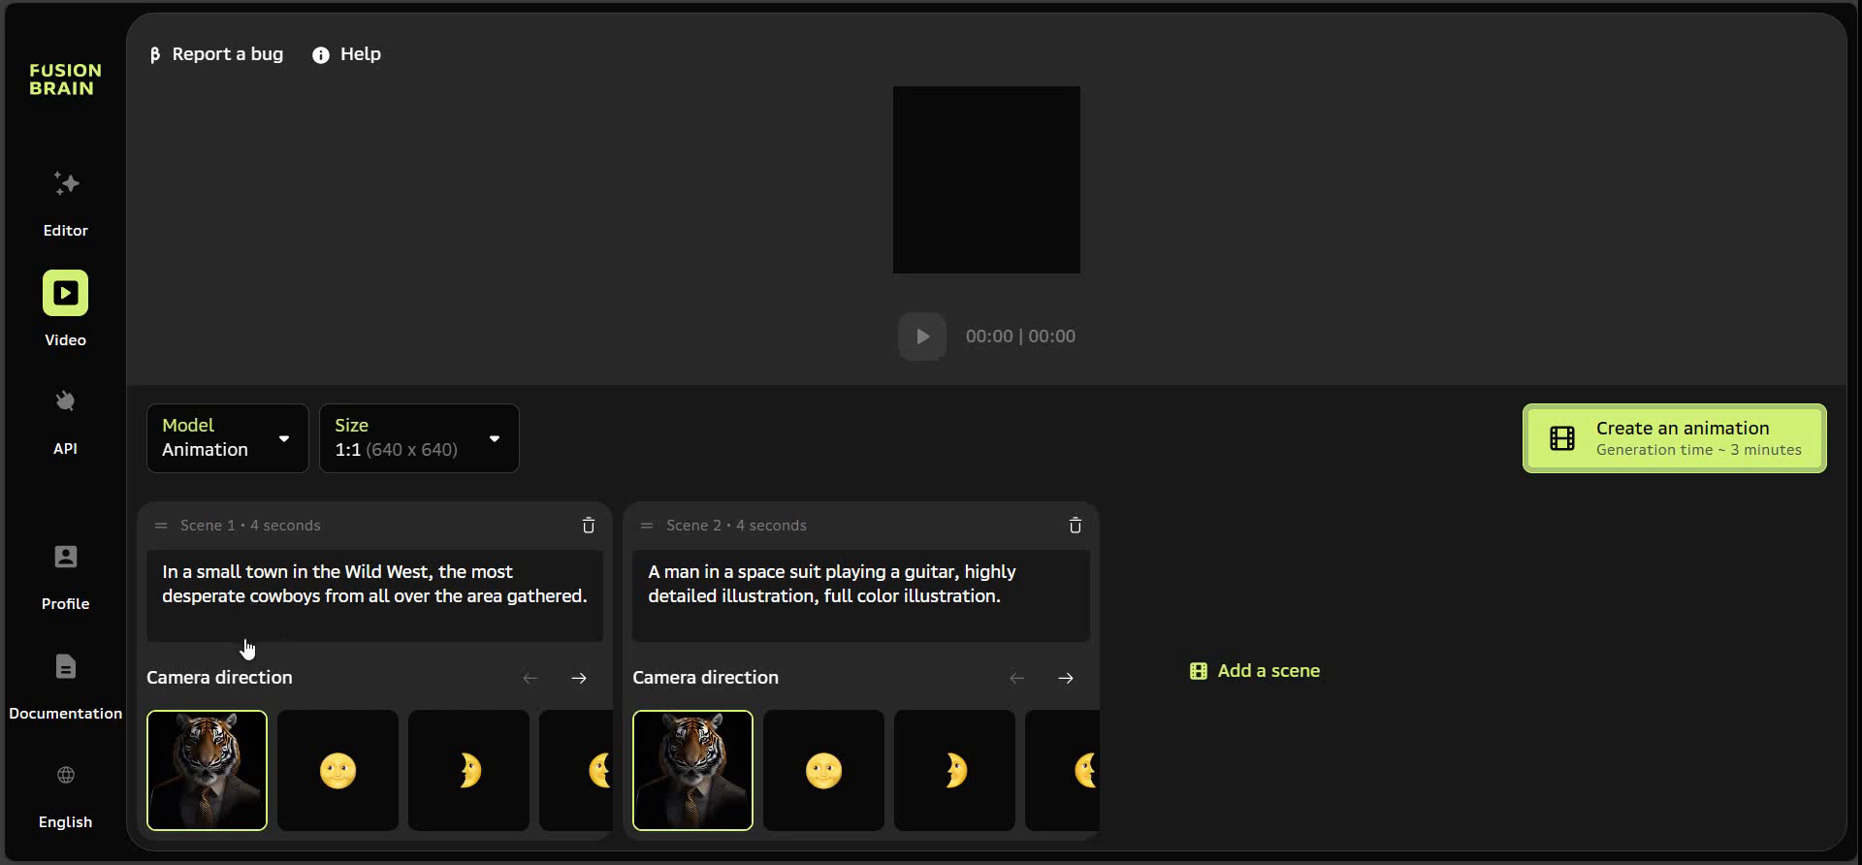
# Step: Set scene 1's camera direction to the second option, comparing its preview with the first one
pyautogui.moveTo(340, 776)
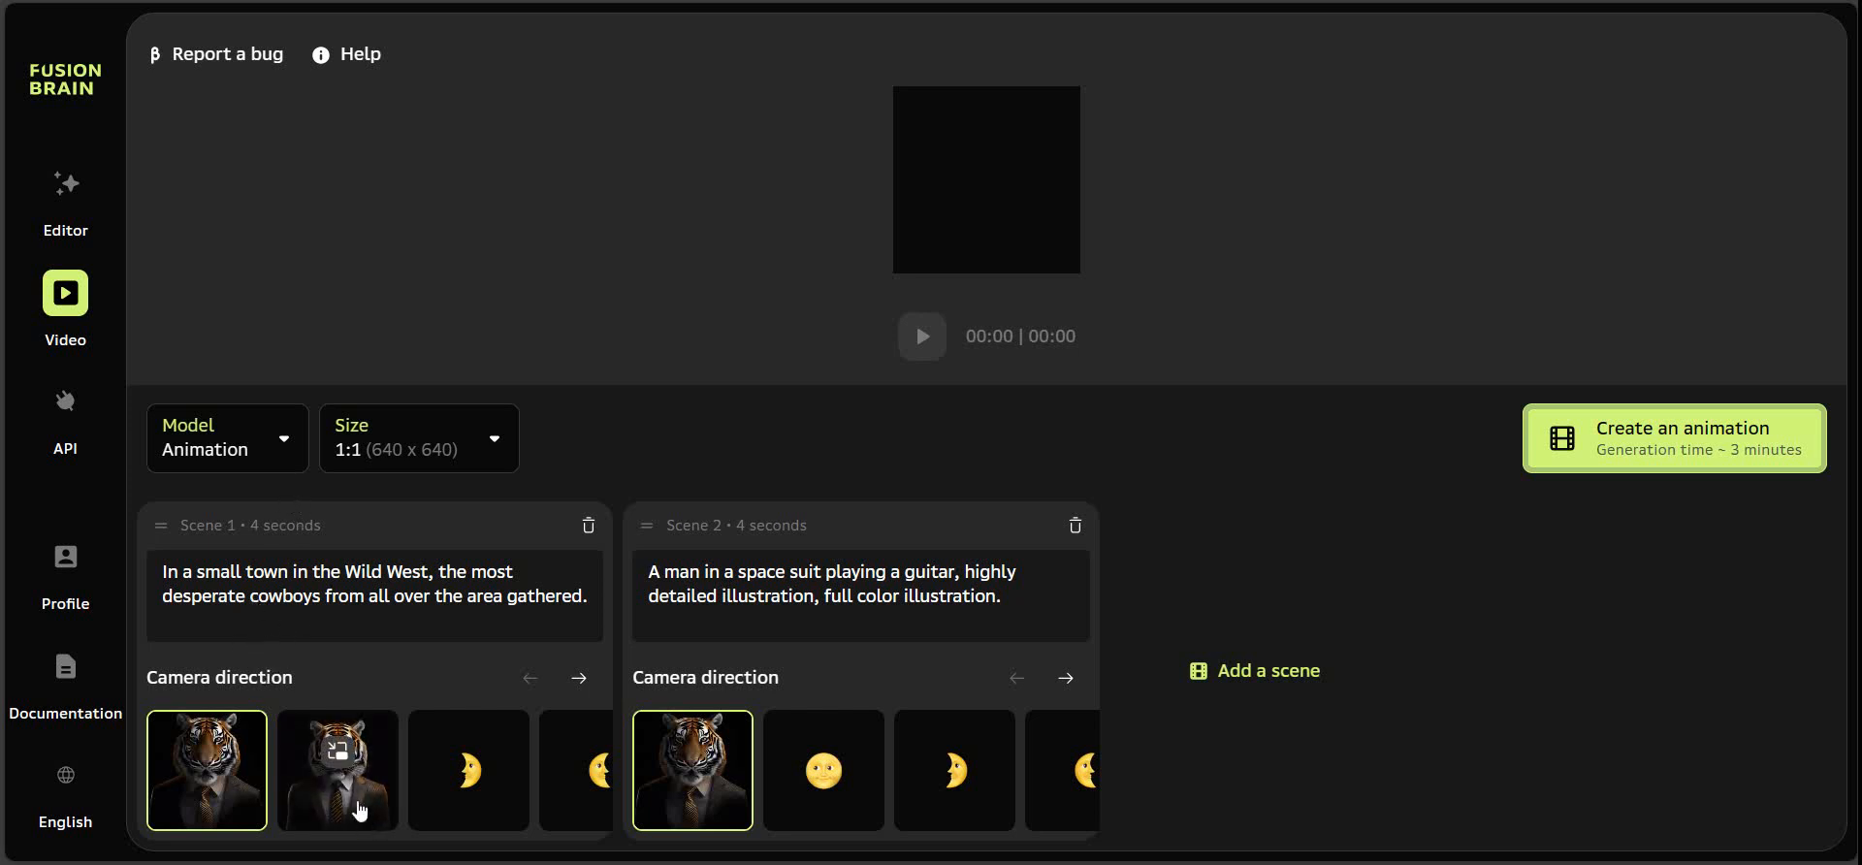
pyautogui.click(354, 801)
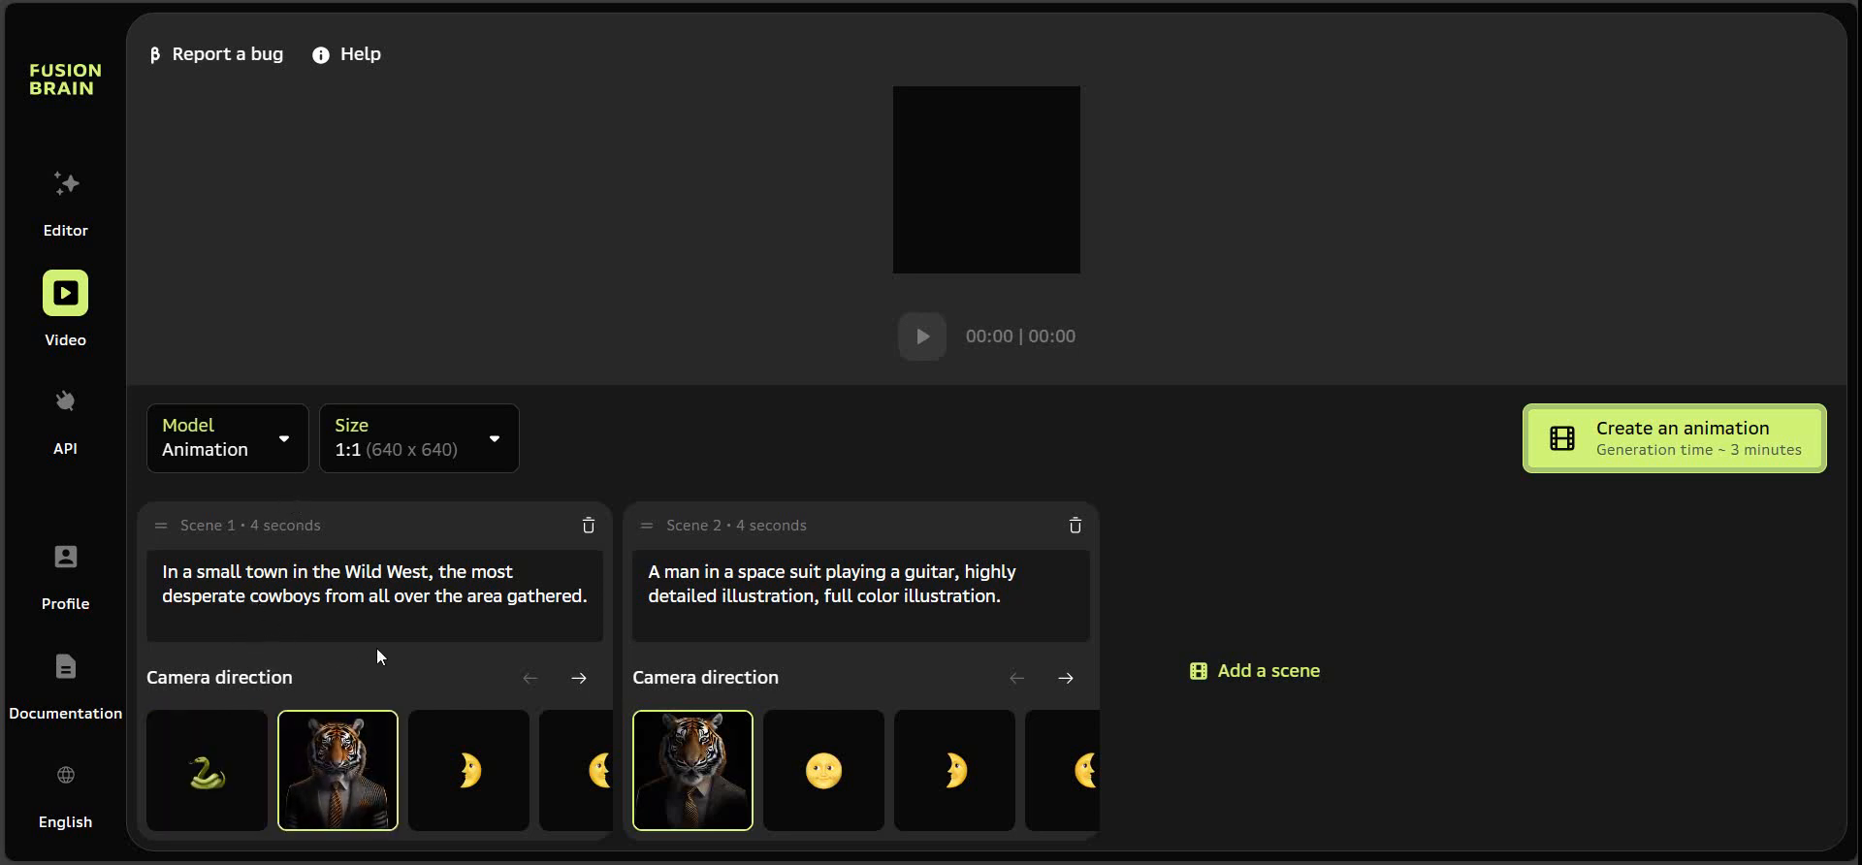
pyautogui.moveTo(215, 810)
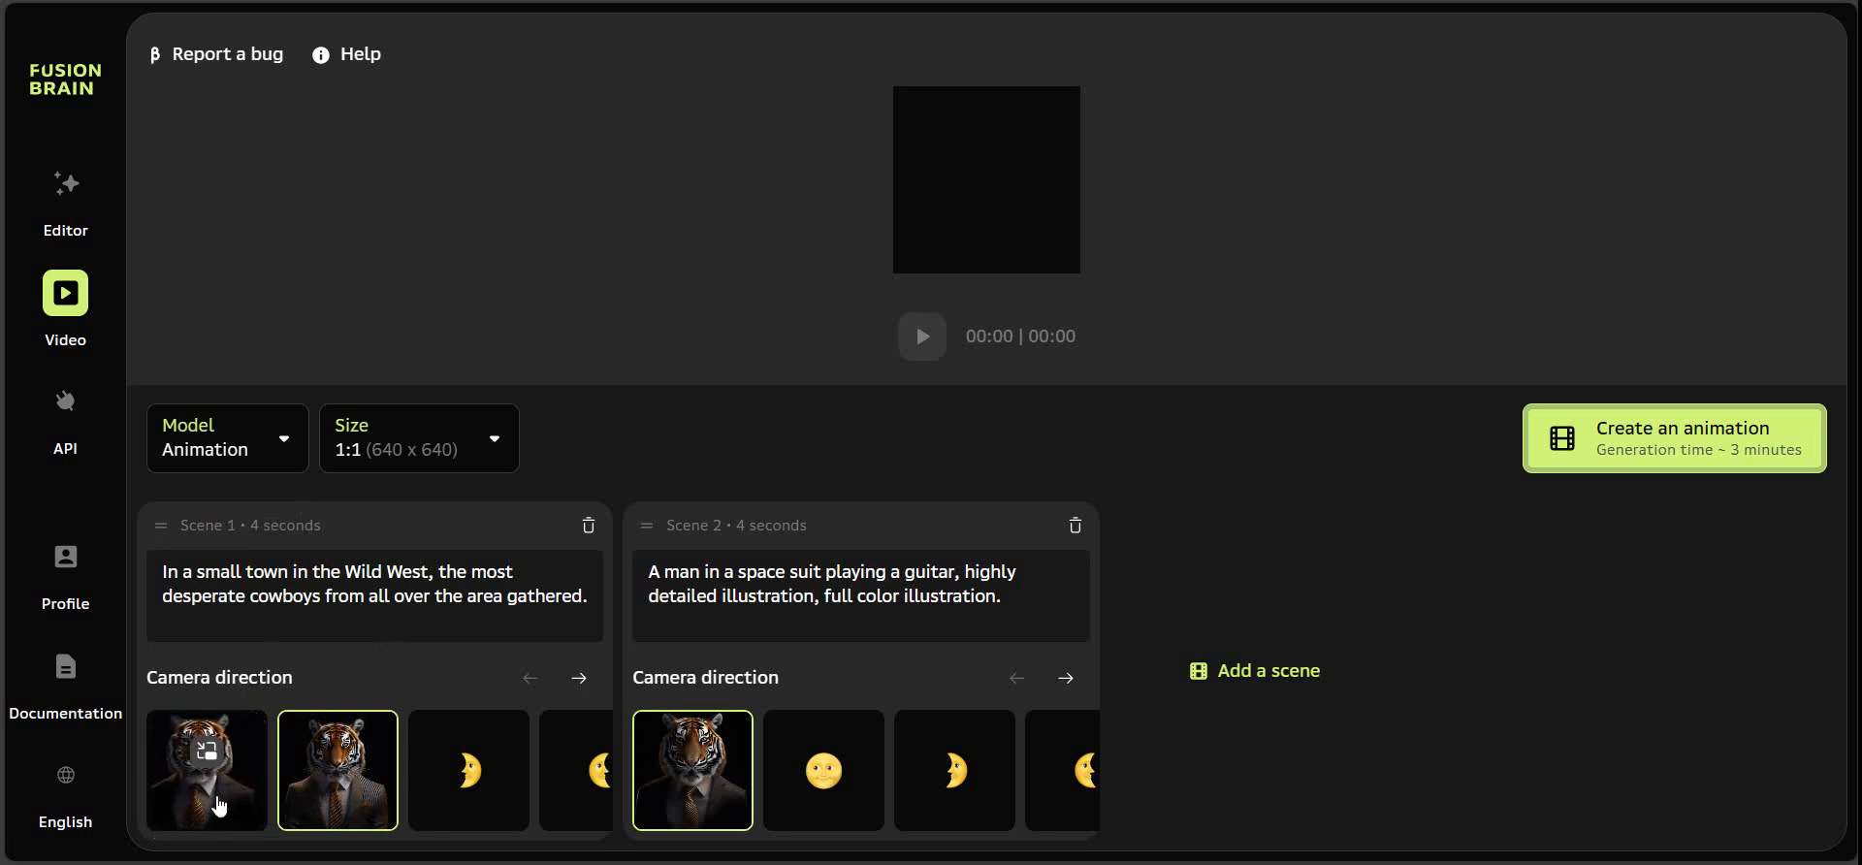
pyautogui.moveTo(346, 812)
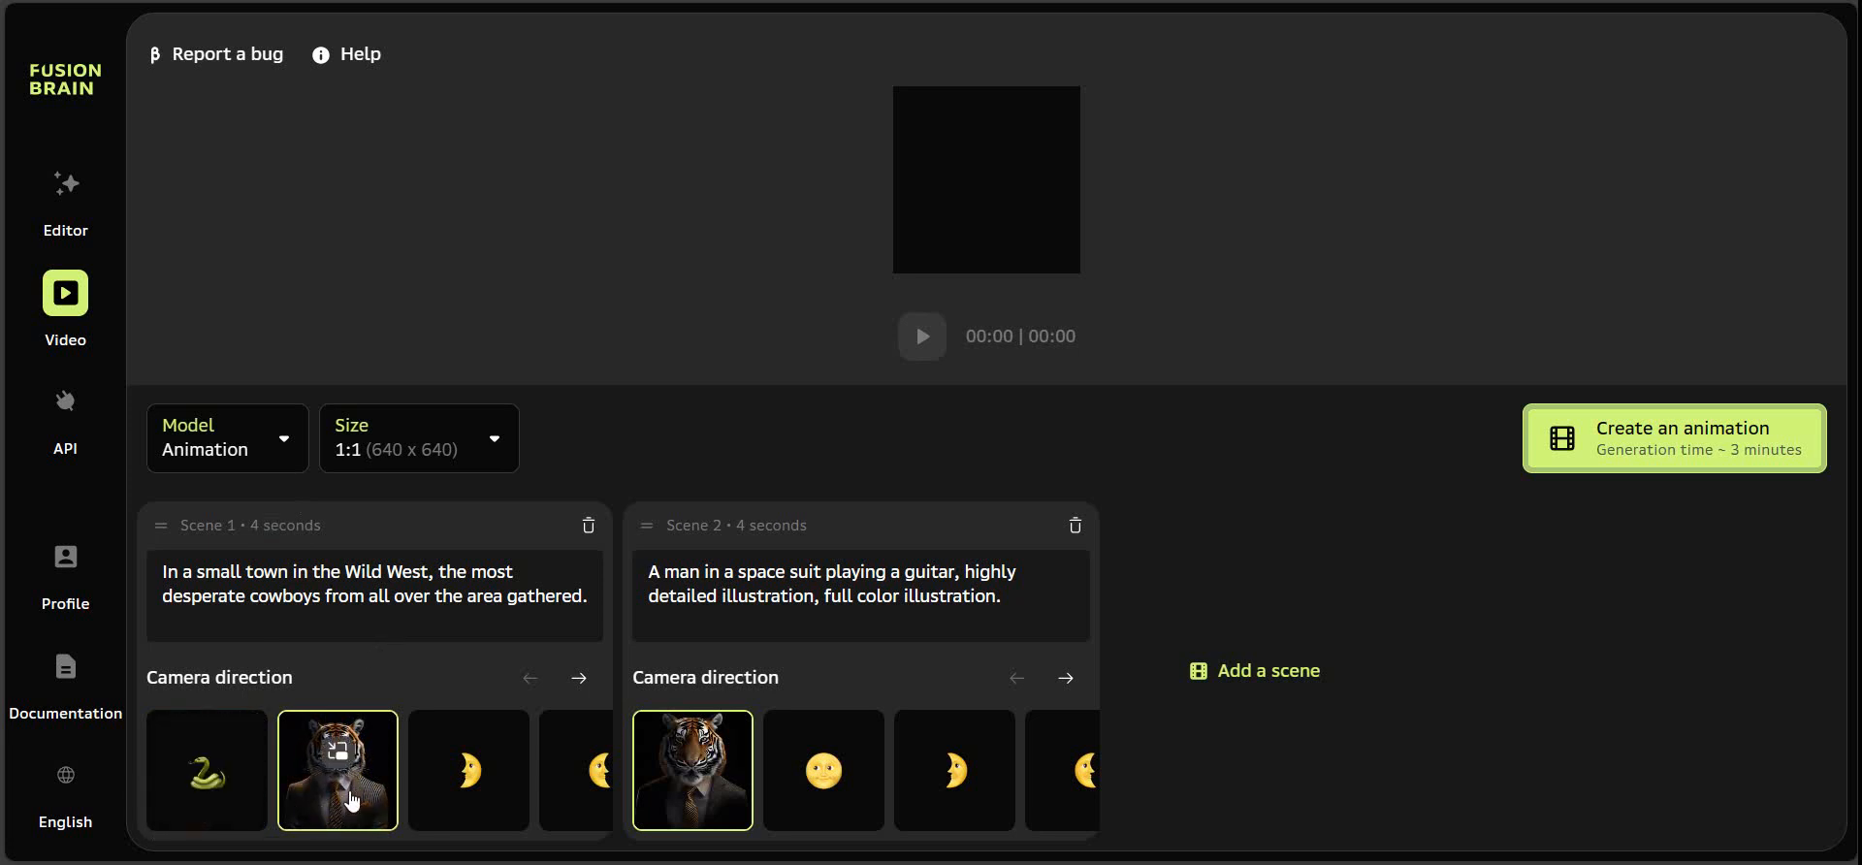
pyautogui.click(218, 791)
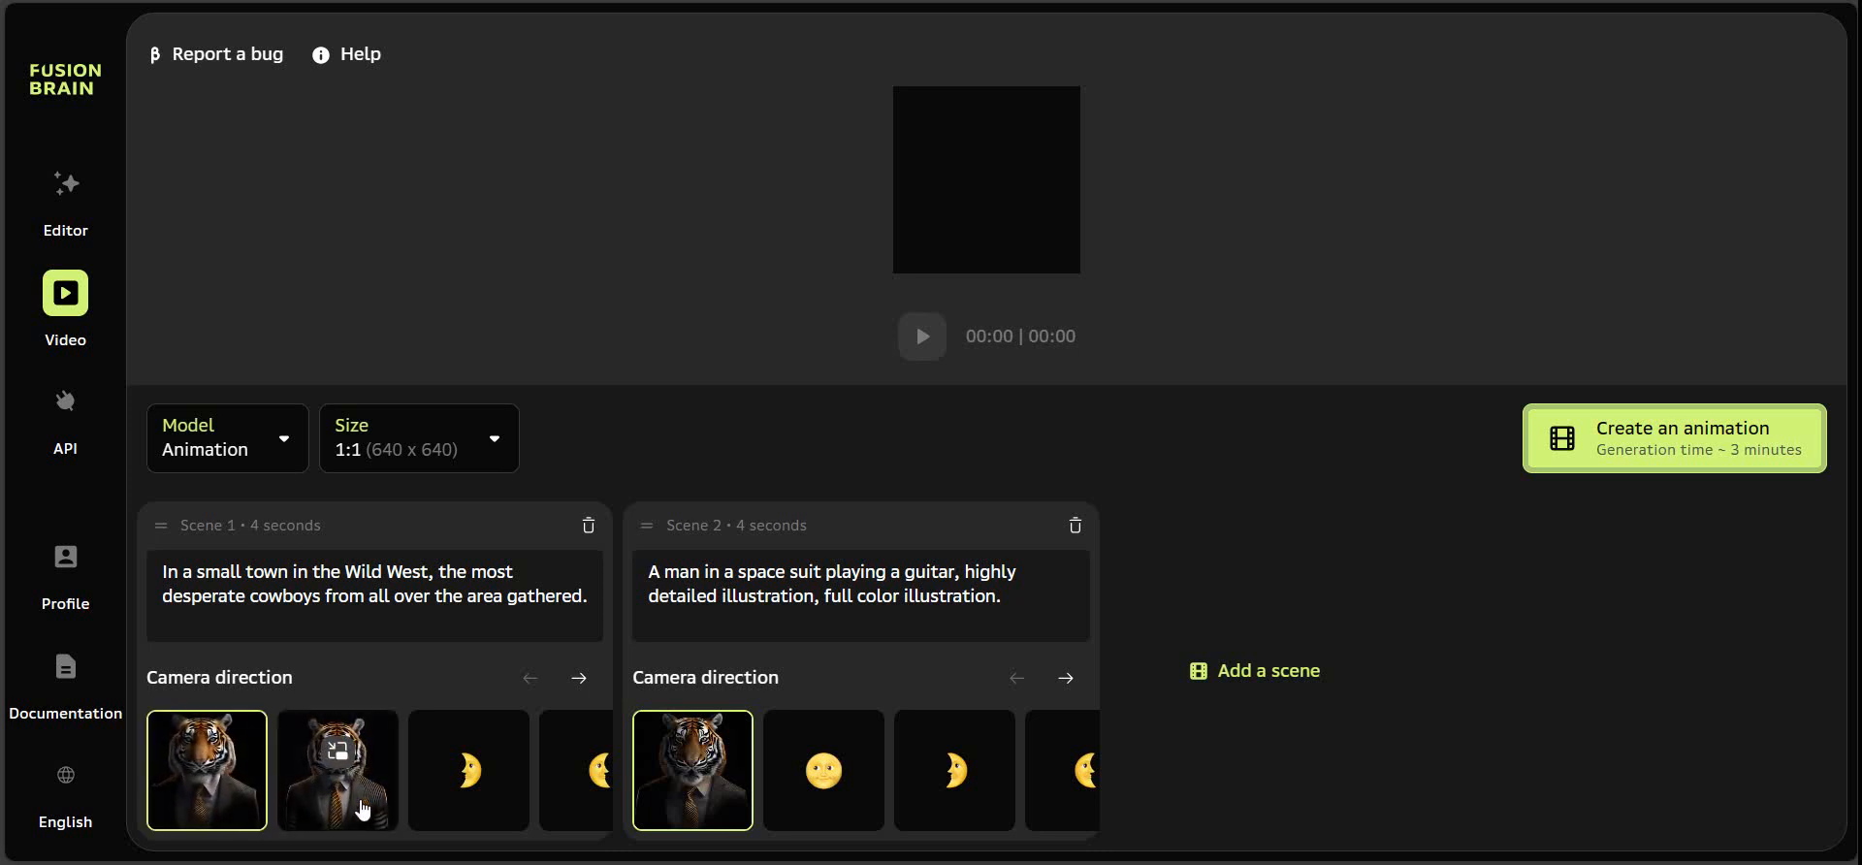
pyautogui.click(352, 808)
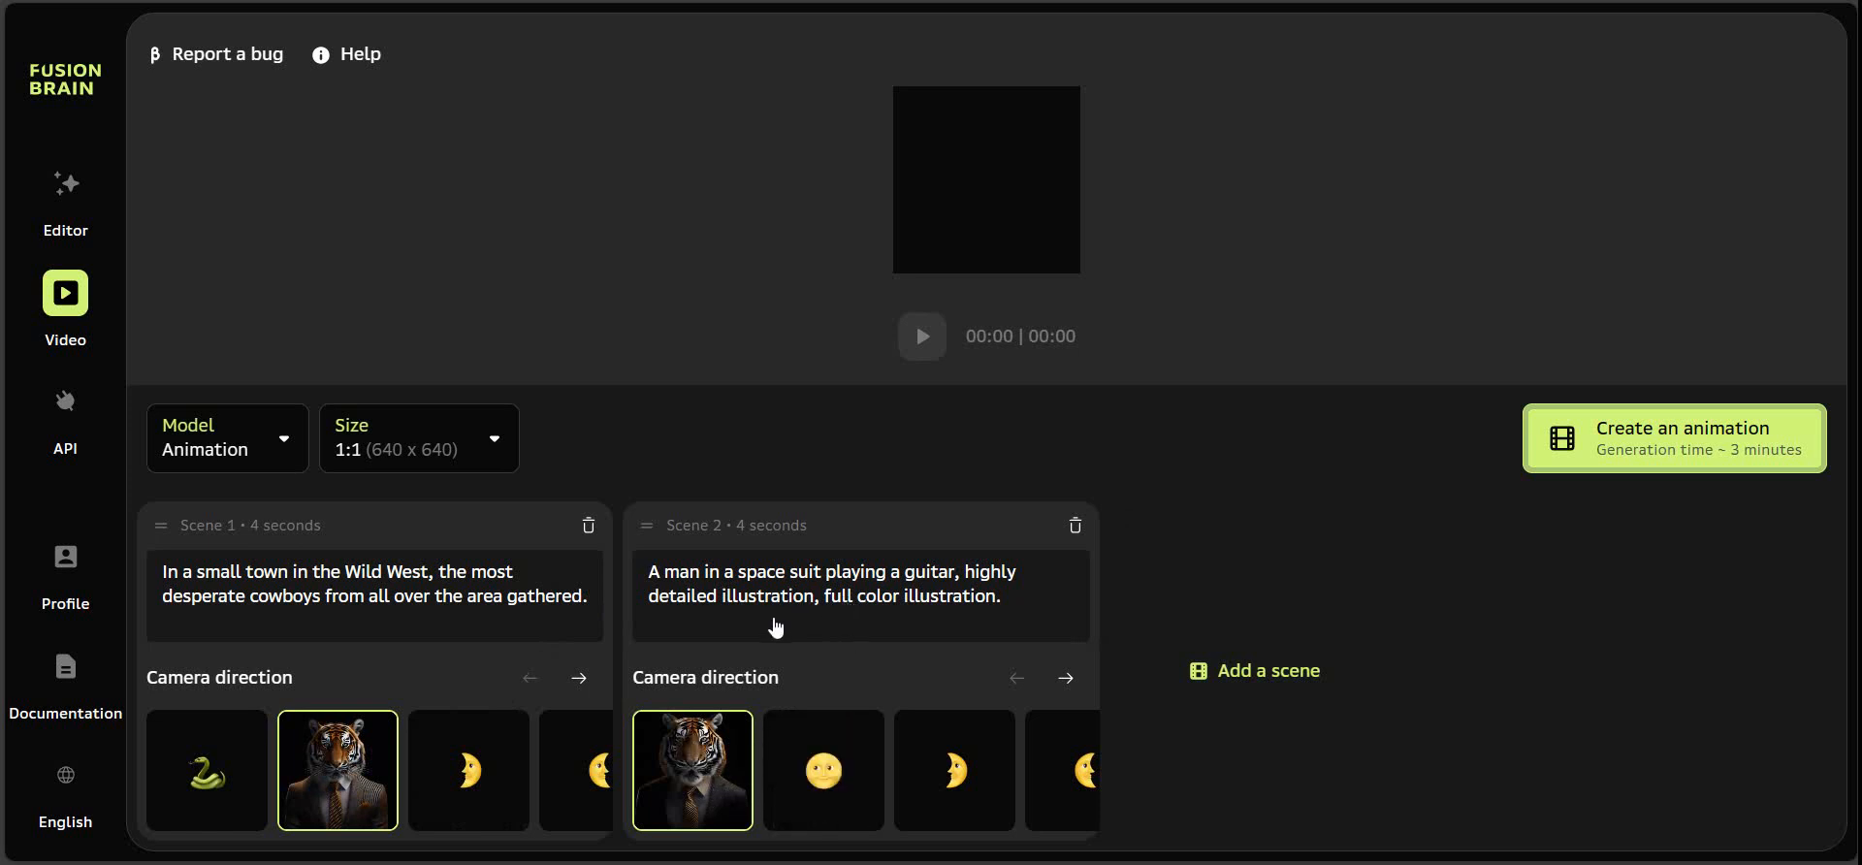
# Step: Choose the third camera direction, the crescent moon, for scene 2 and start creating the two-scene animation
pyautogui.moveTo(867, 632); pyautogui.dragTo(874, 645)
pyautogui.click(1027, 615)
pyautogui.moveTo(869, 812)
pyautogui.click(591, 602)
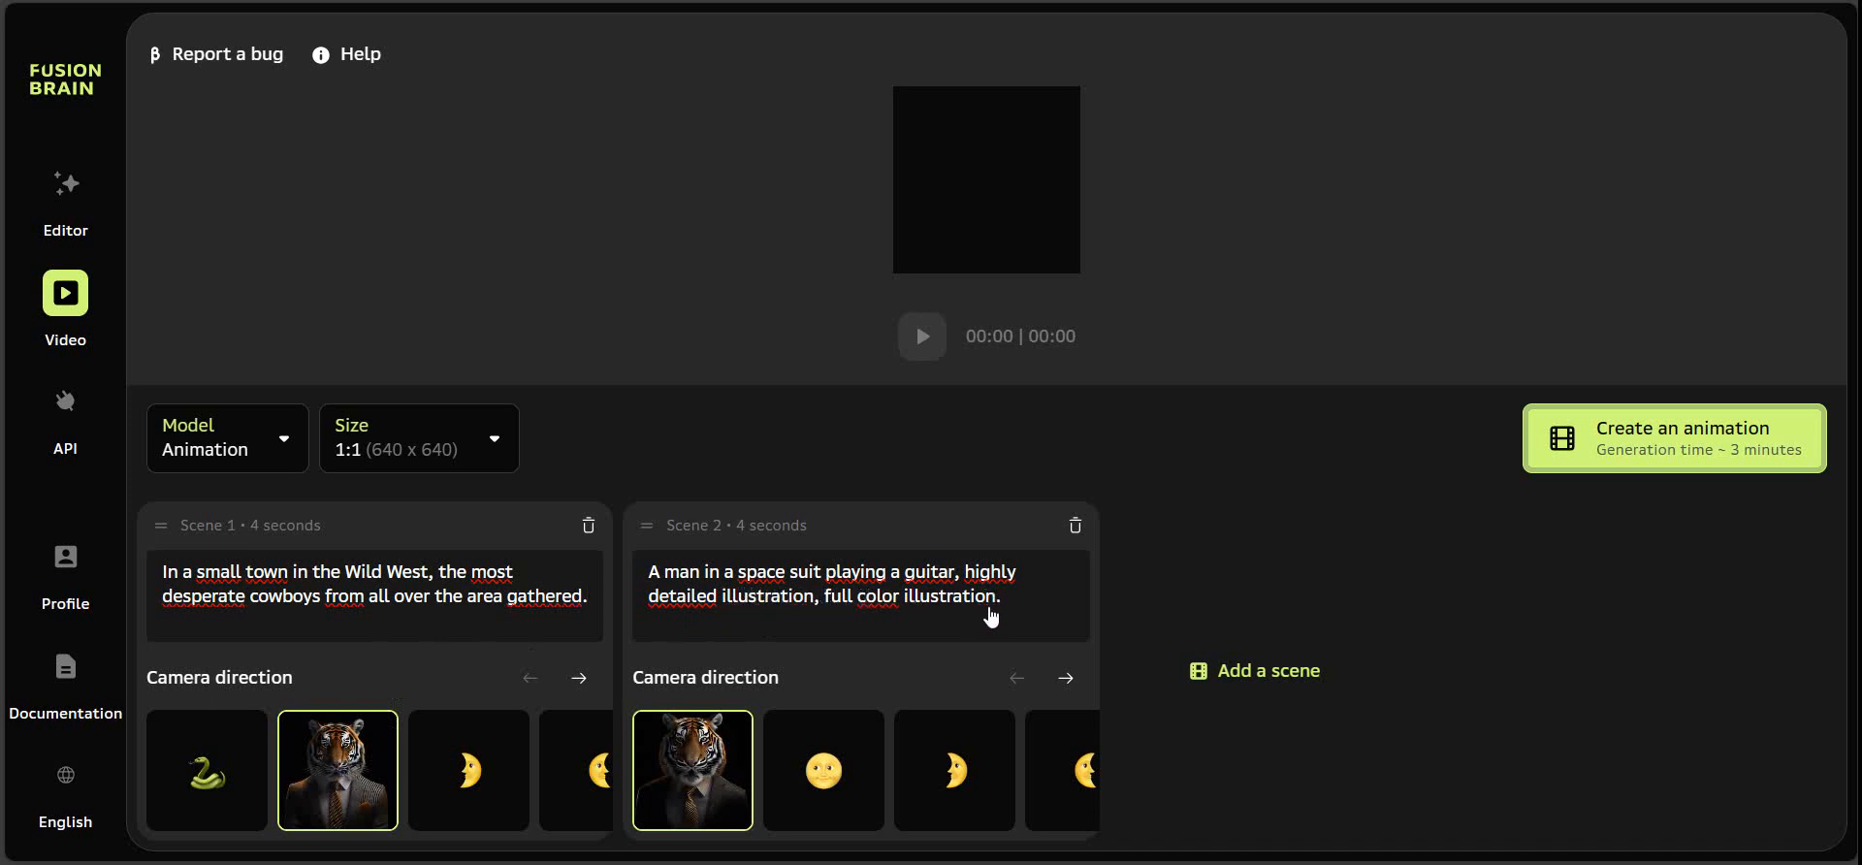
pyautogui.click(986, 803)
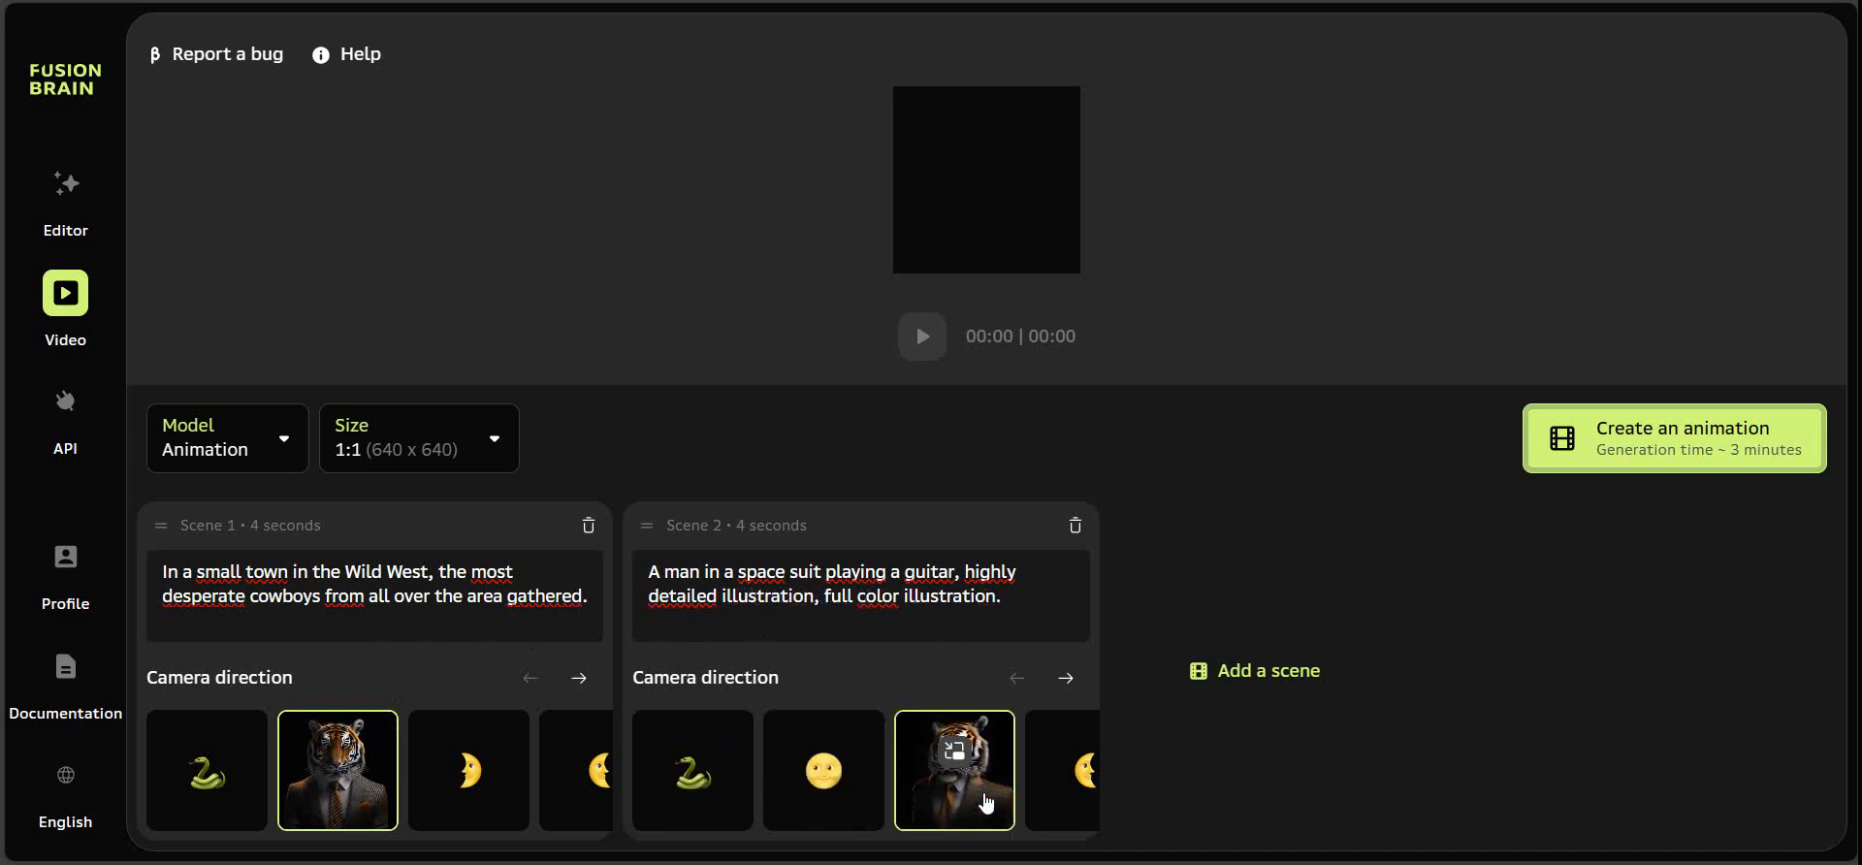
pyautogui.click(1659, 460)
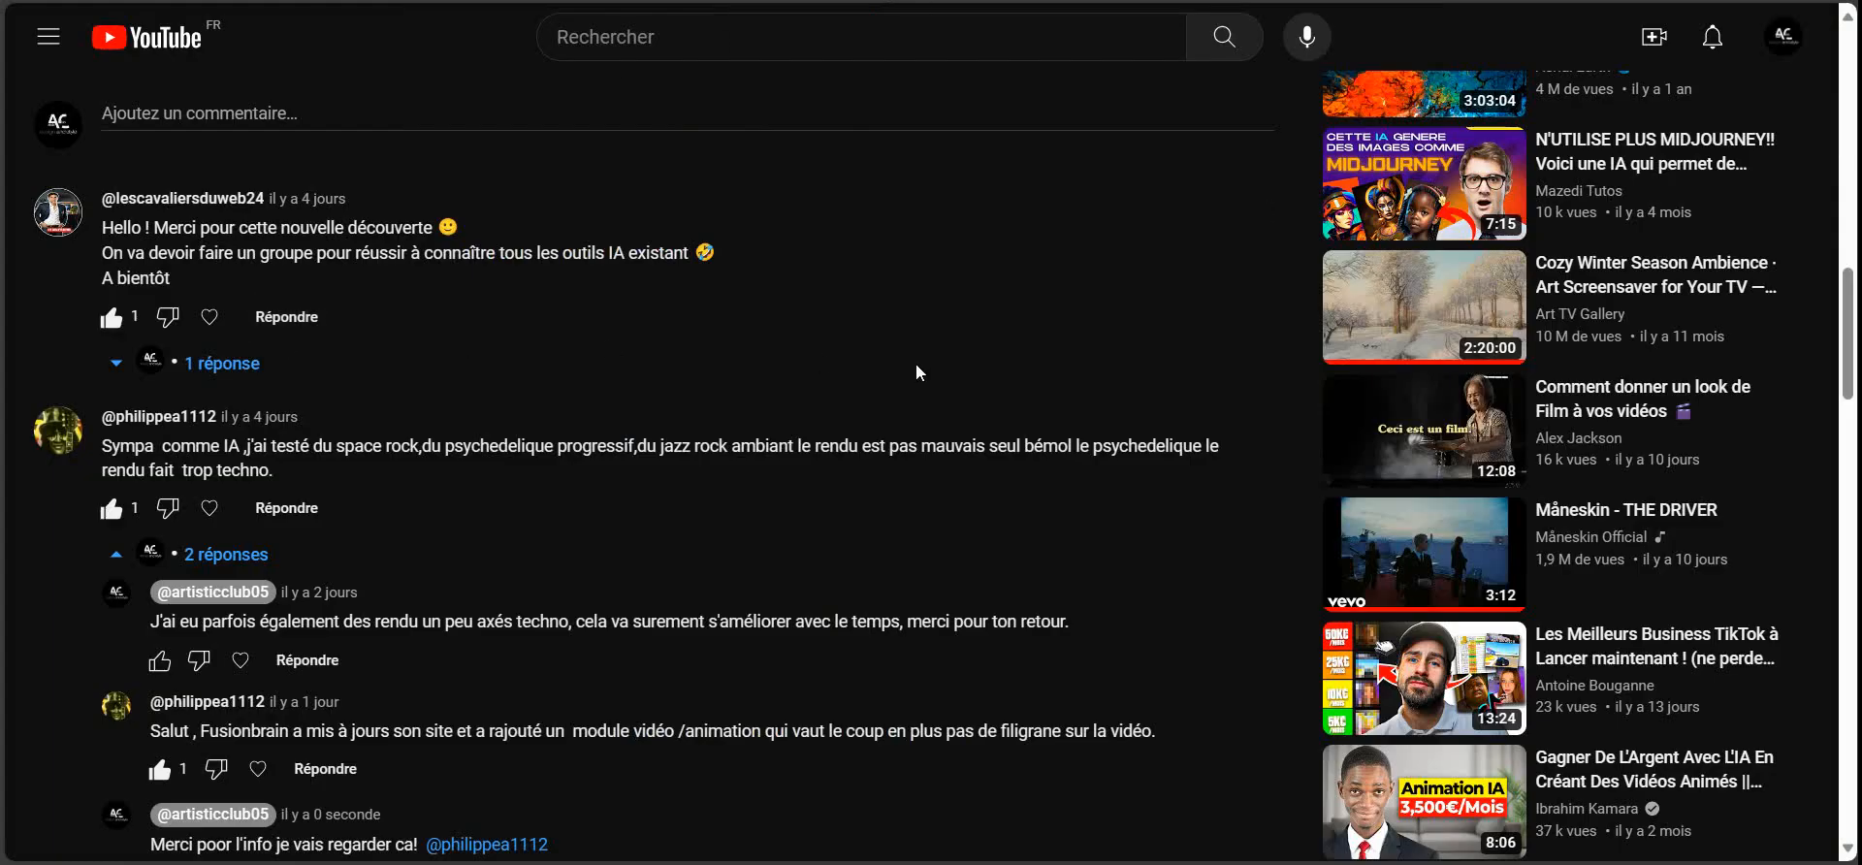
# Step: Switch to YouTube, open the Artistic club channel page and look through its content
pyautogui.scroll(7, 915, 363)
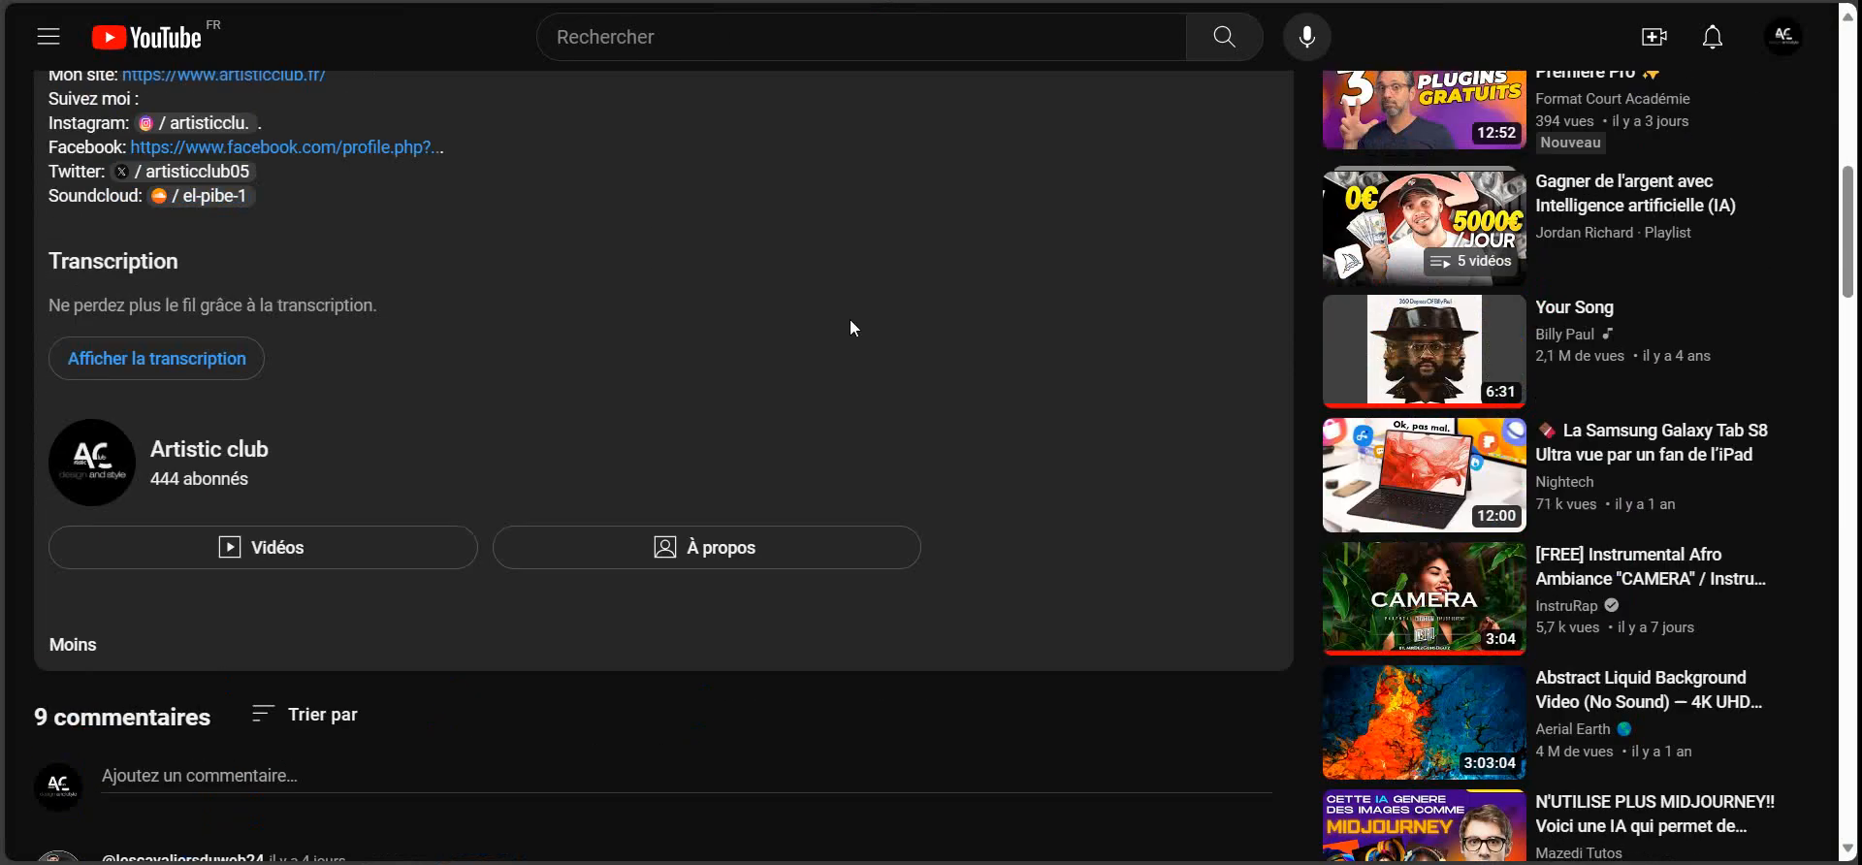
pyautogui.scroll(8, 851, 328)
pyautogui.click(1783, 39)
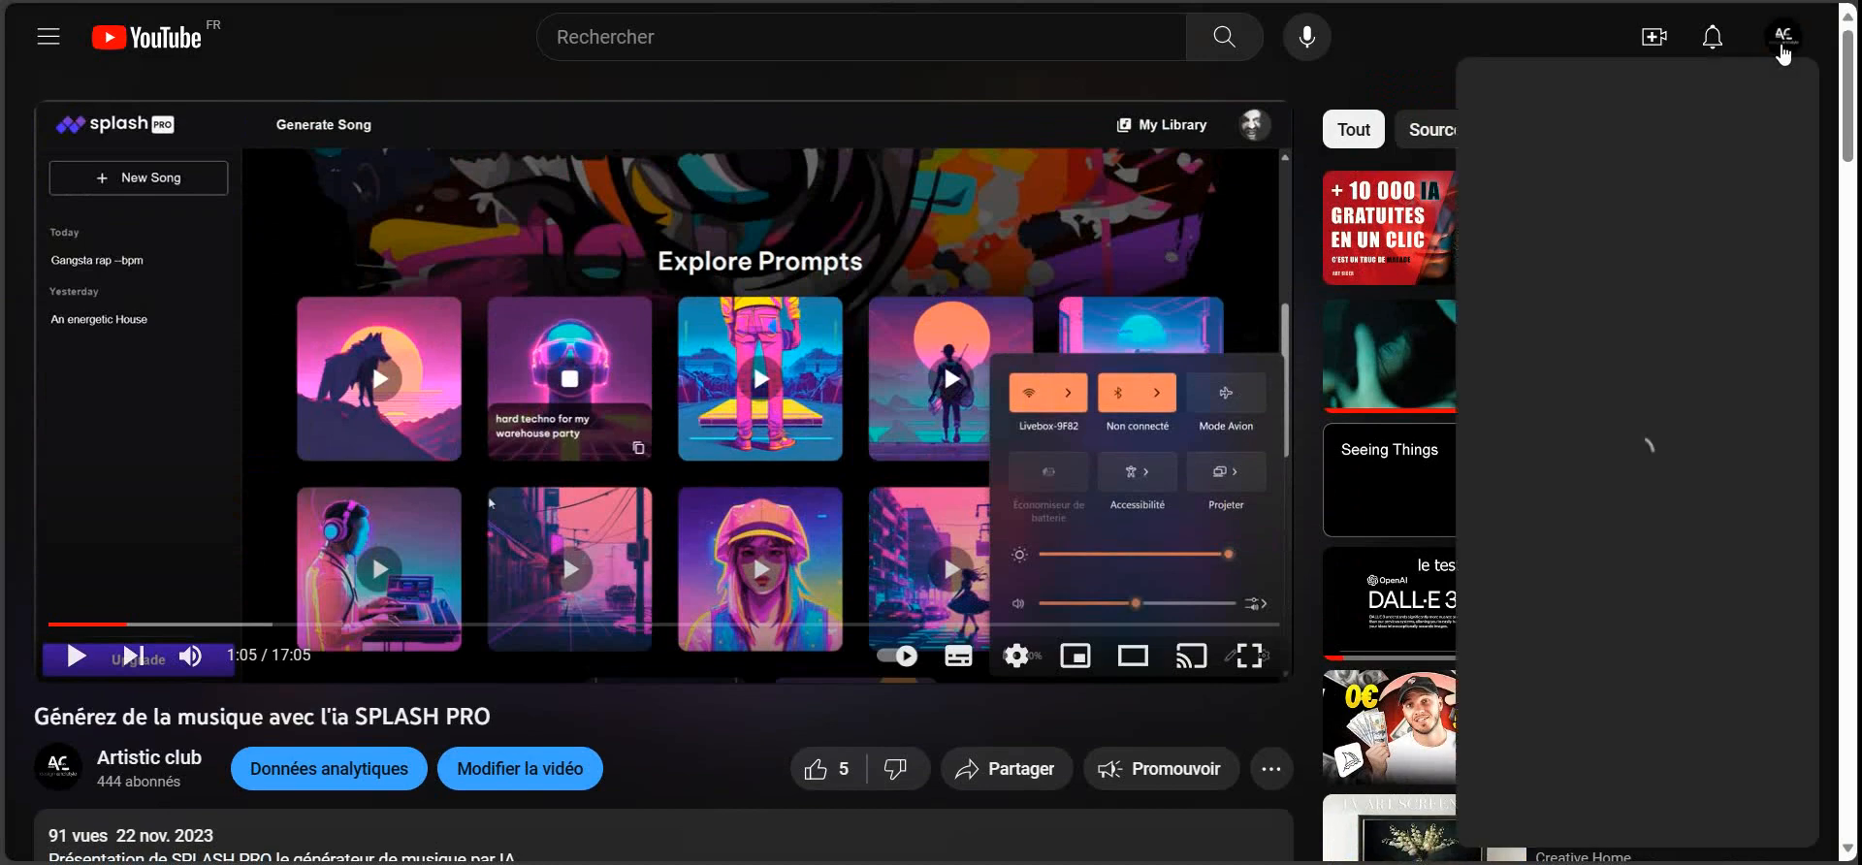
pyautogui.click(1509, 116)
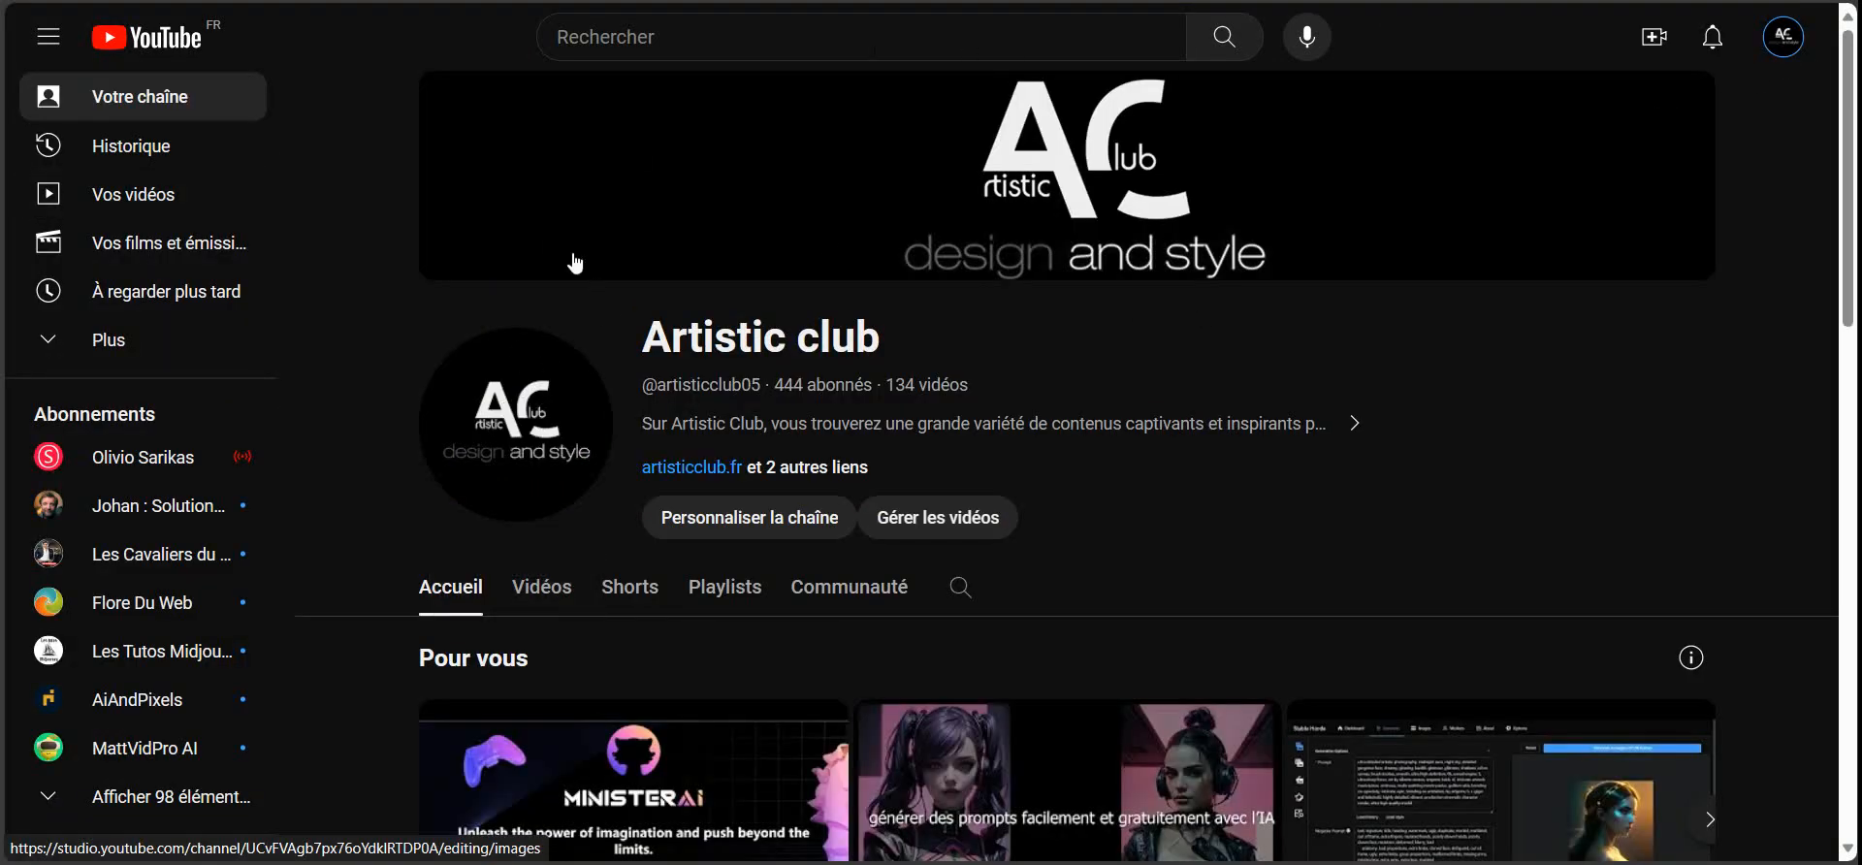
pyautogui.scroll(-6, 511, 266)
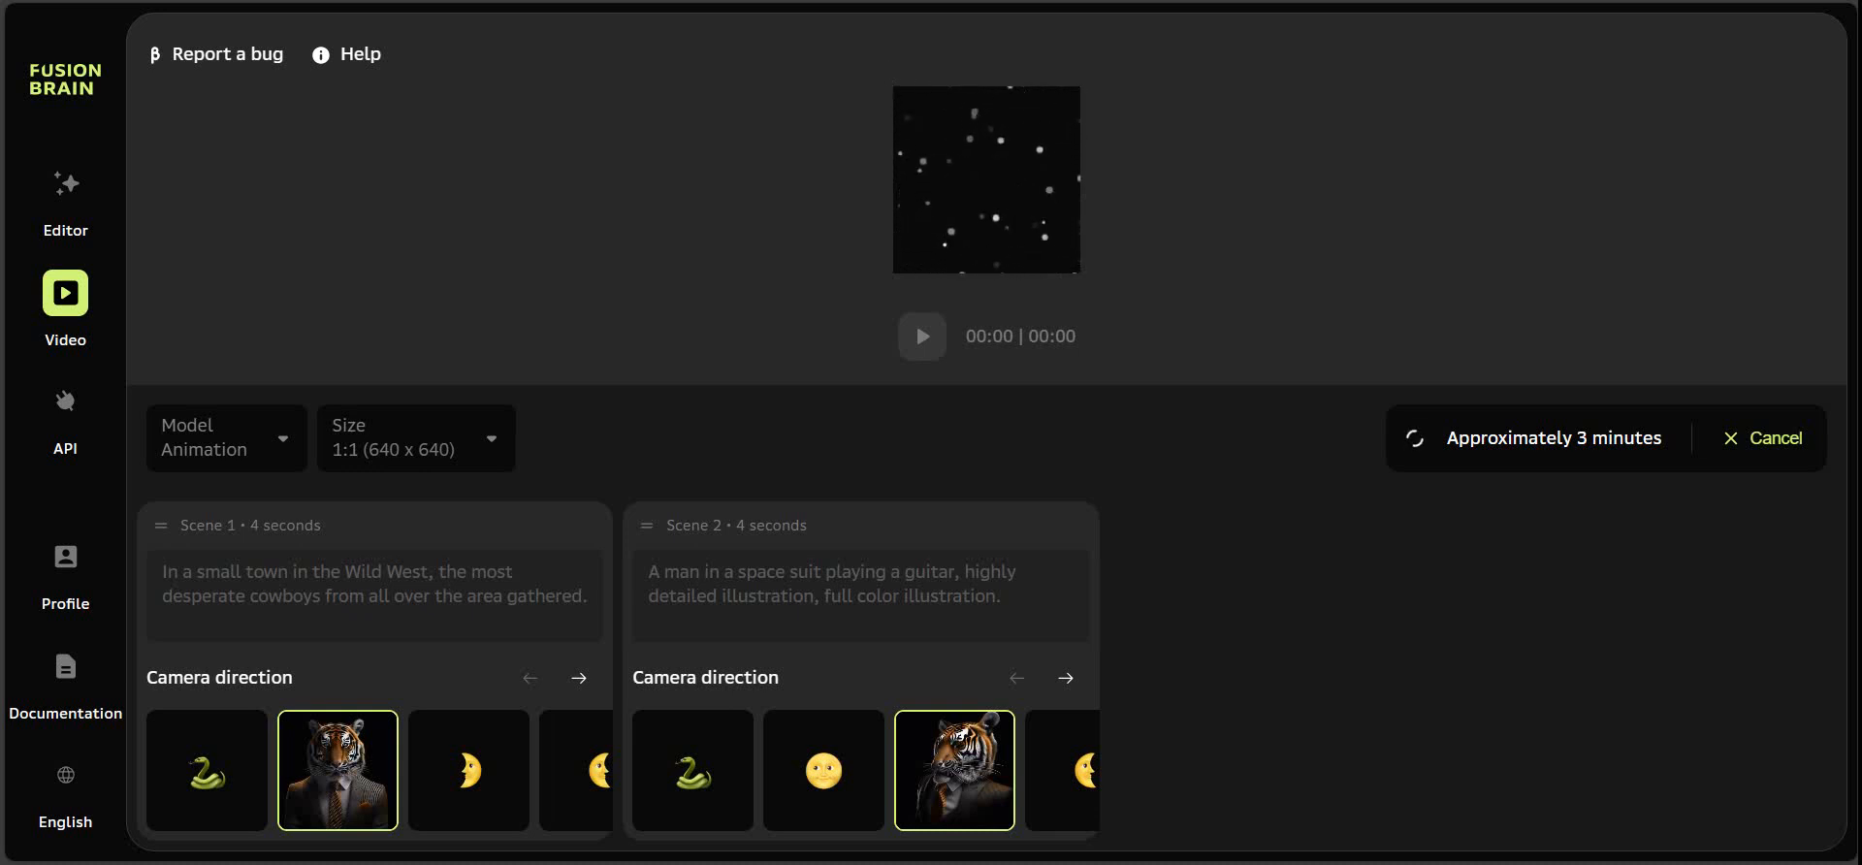
# Step: Switch to the Artvy site and look over its Artist AI Styles gallery
pyautogui.click(679, 2)
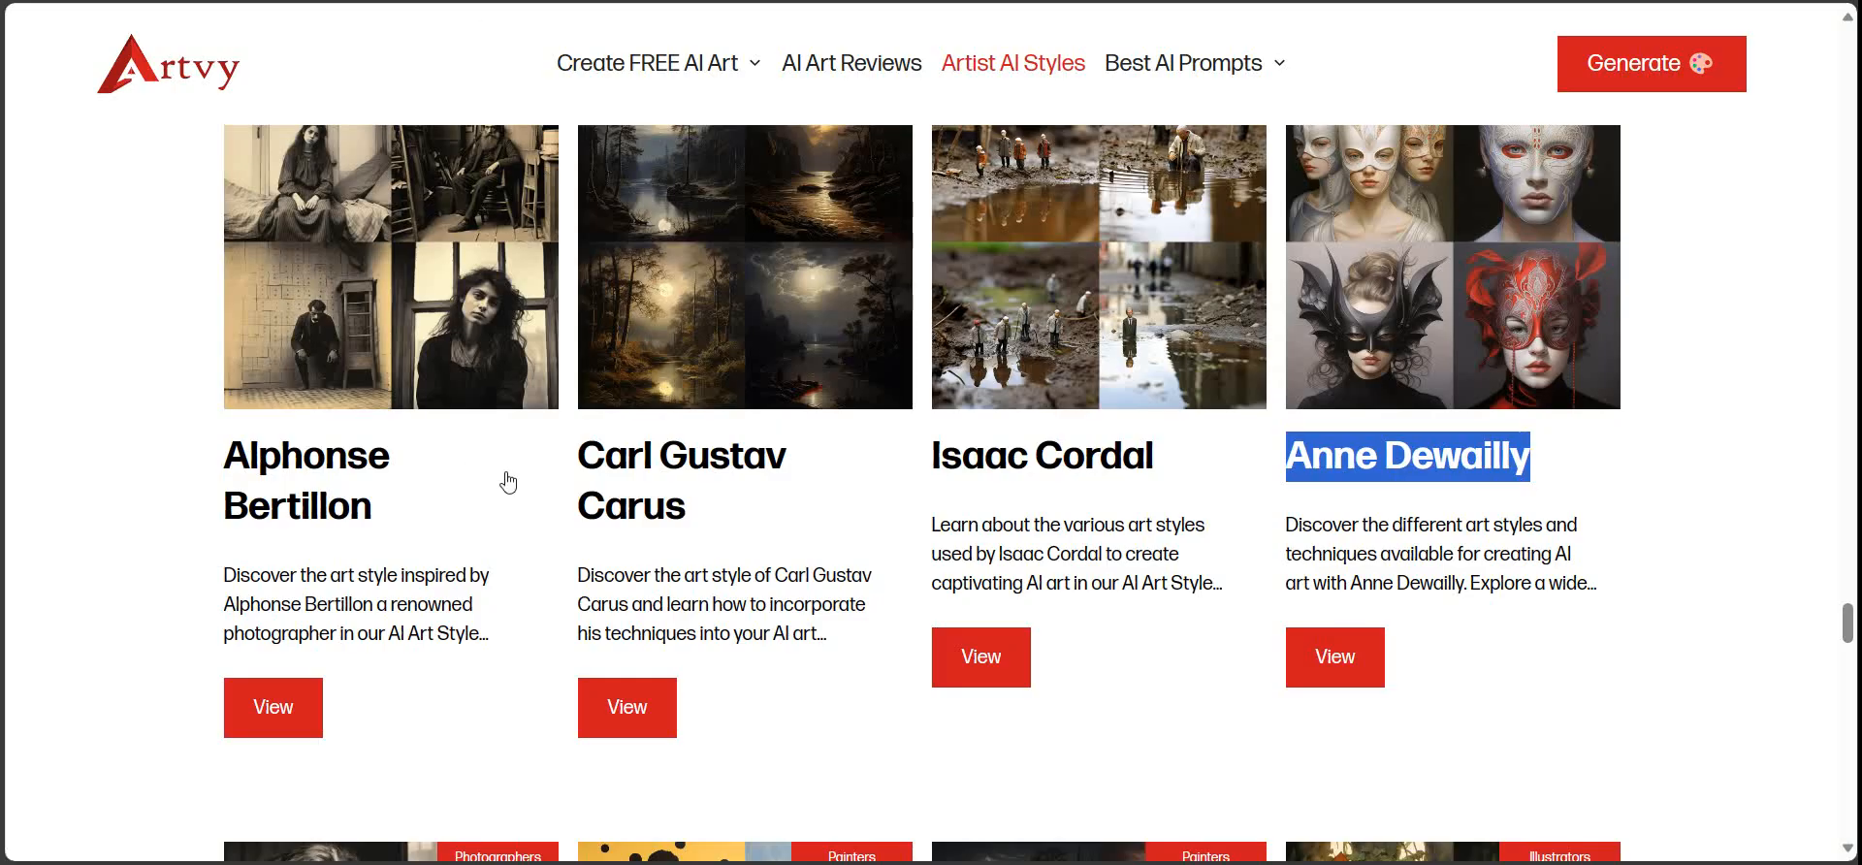
pyautogui.scroll(1, 508, 482)
pyautogui.scroll(-1, 624, 420)
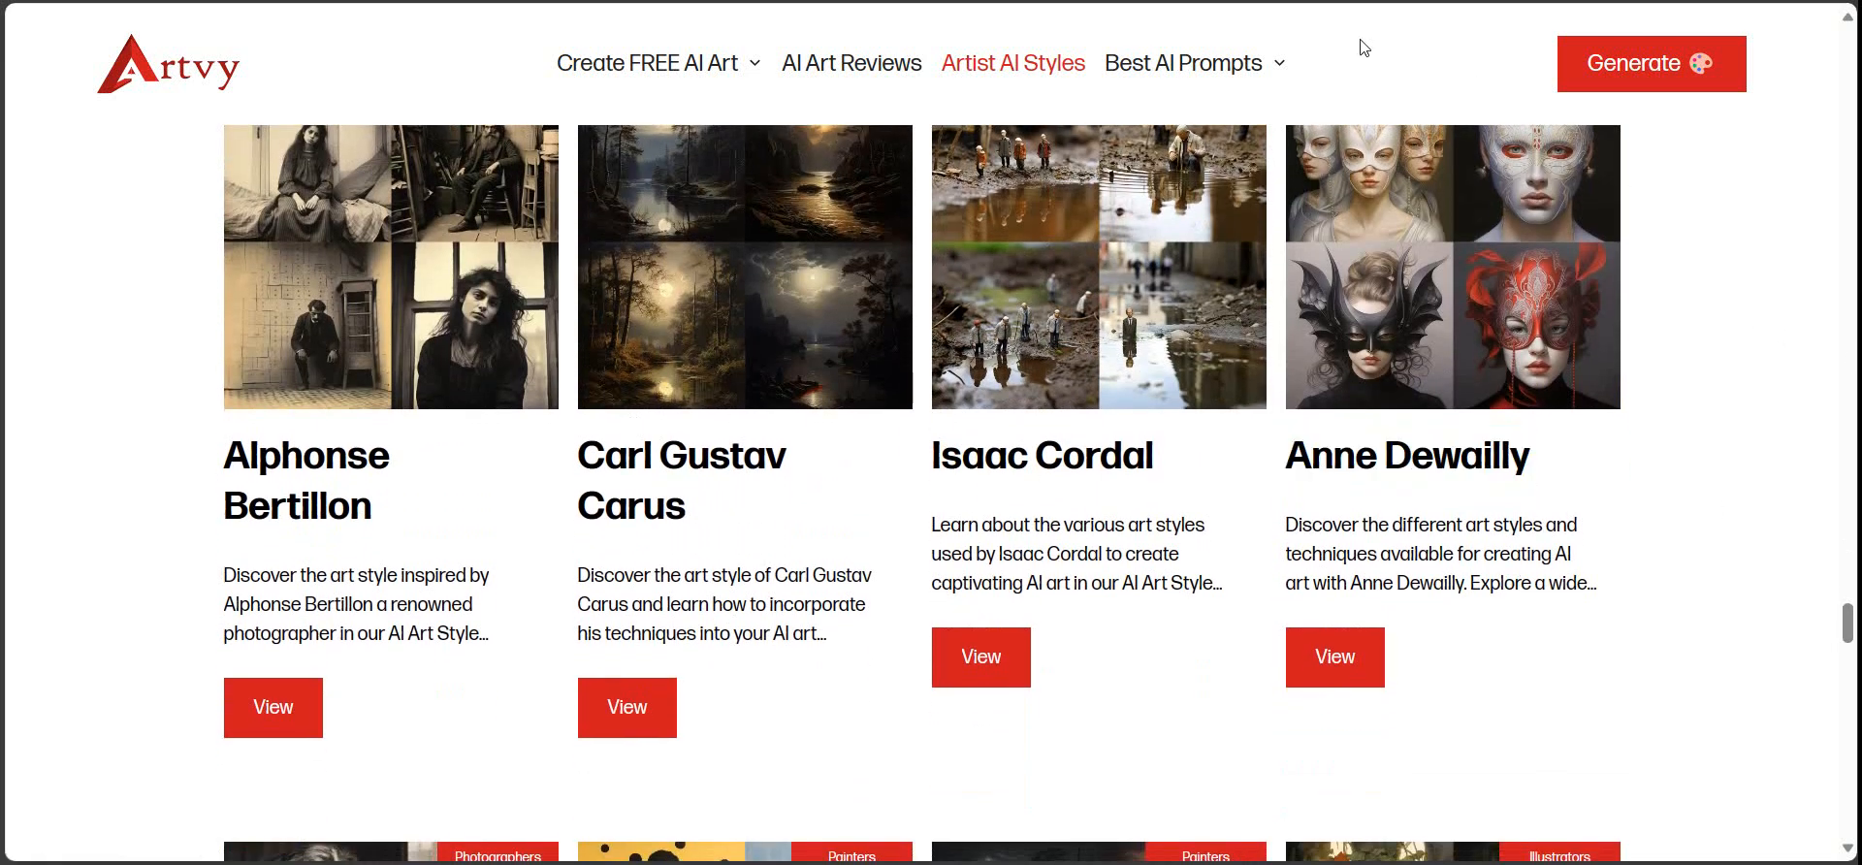
pyautogui.scroll(3, 334, 281)
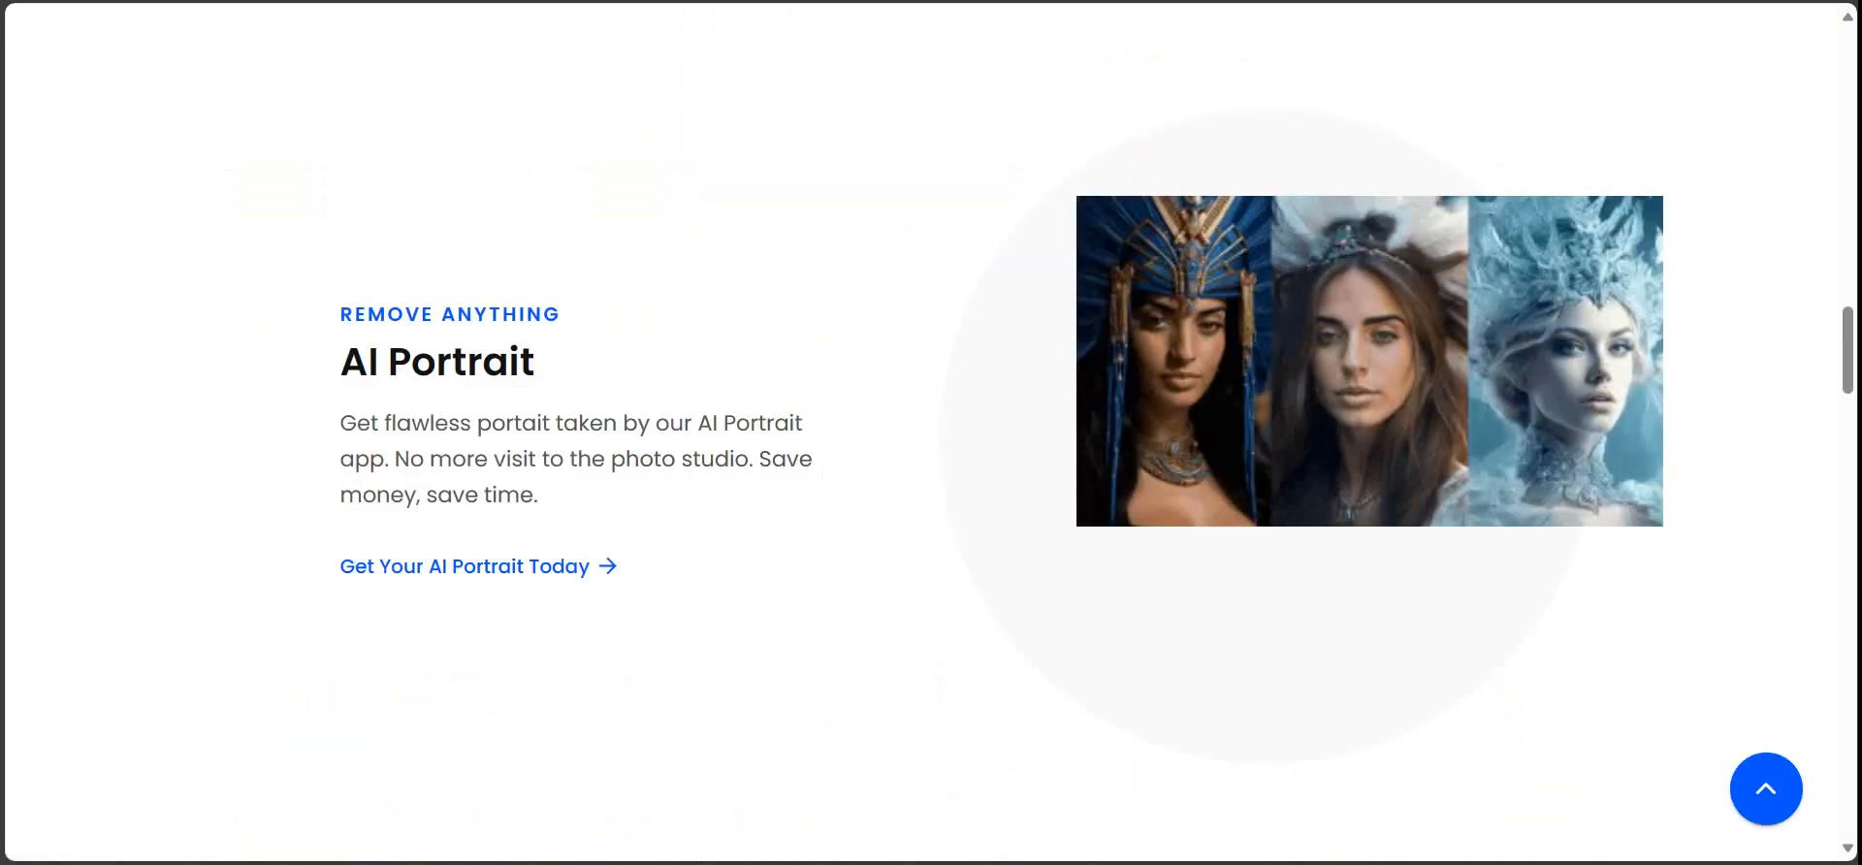
# Step: Switch to the ZMO.AI home page and look through its AI tool descriptions and testimonials
pyautogui.scroll(15, 598, 285)
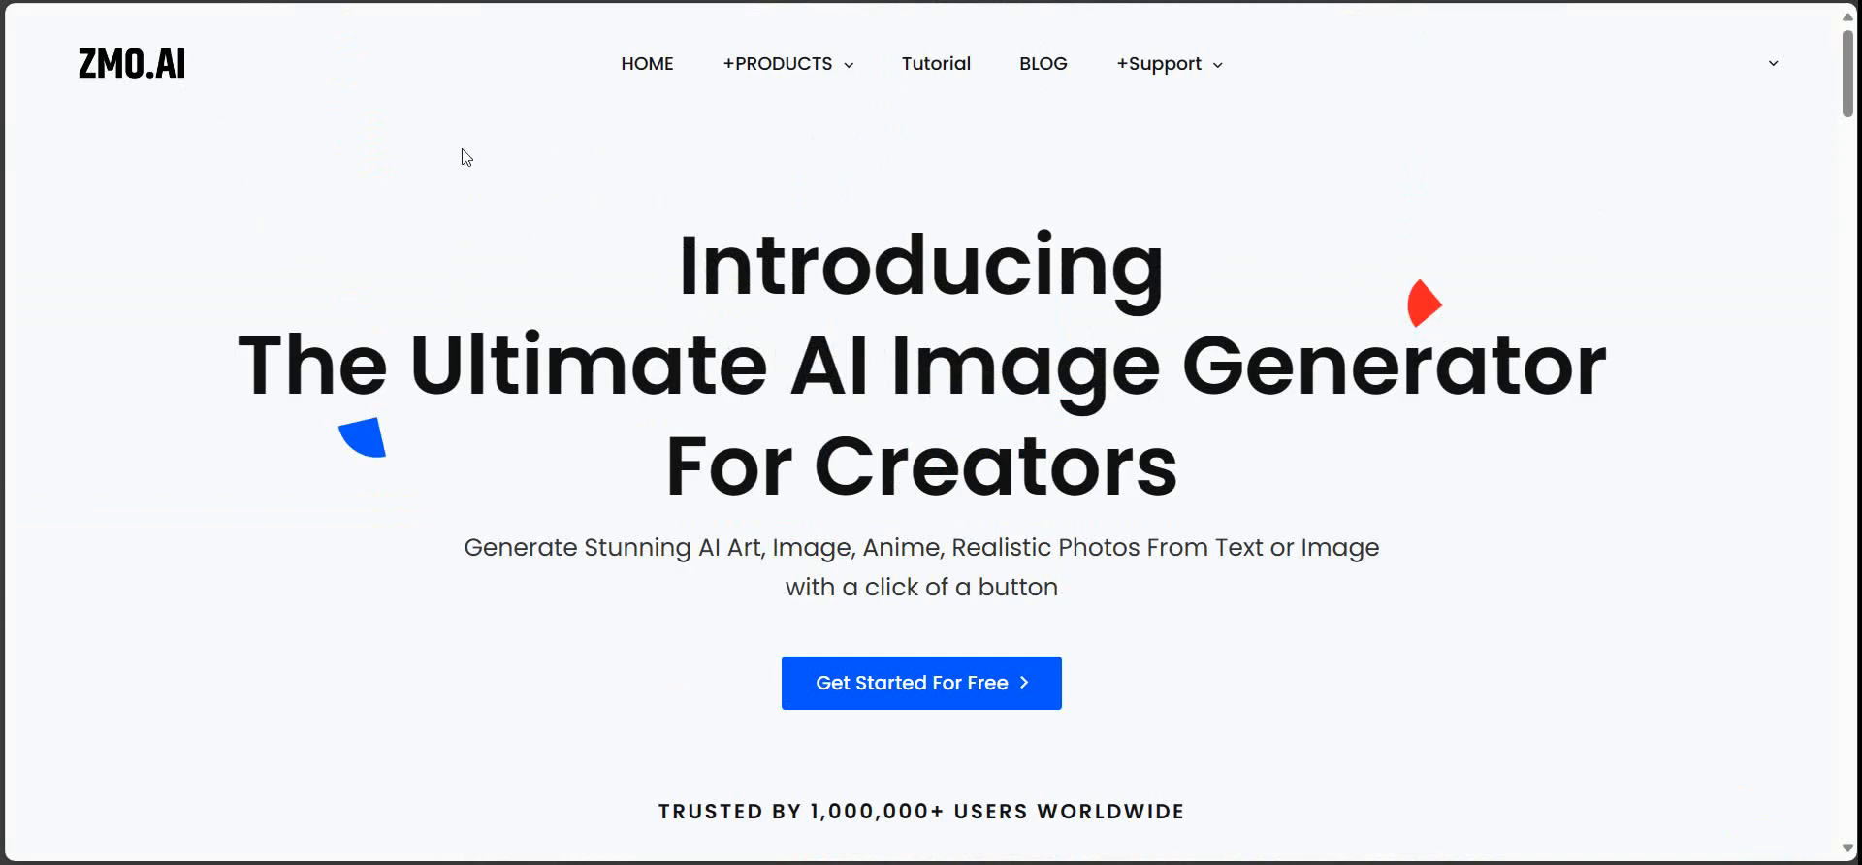
pyautogui.scroll(-20, 427, 190)
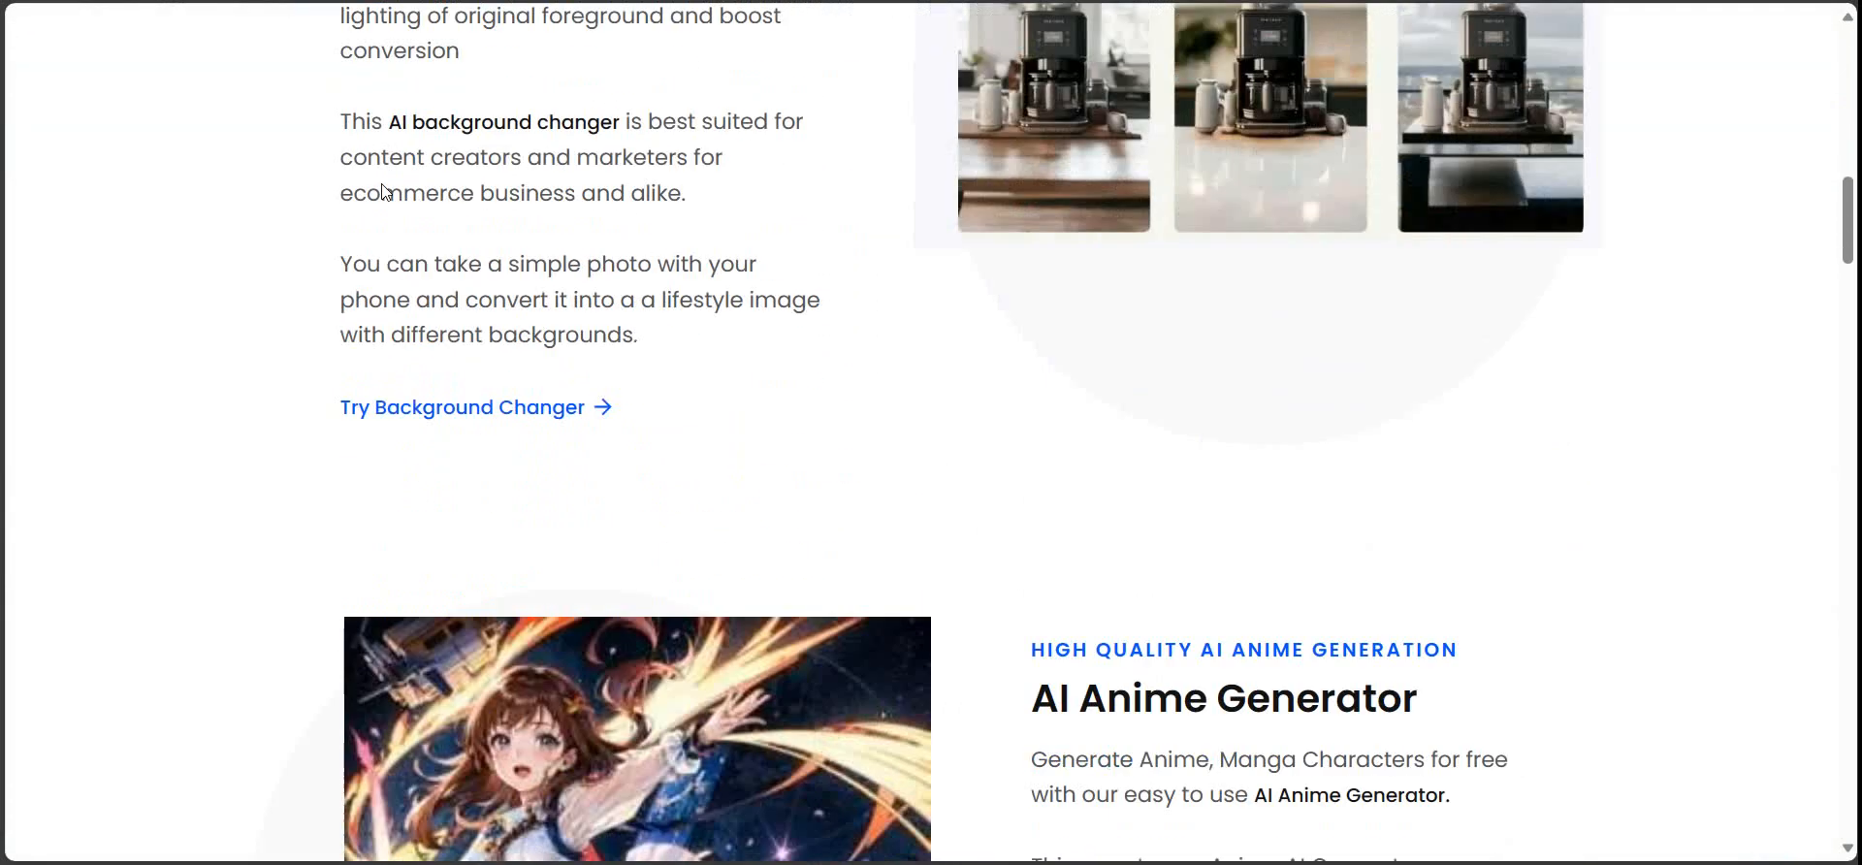
pyautogui.scroll(-10, 399, 311)
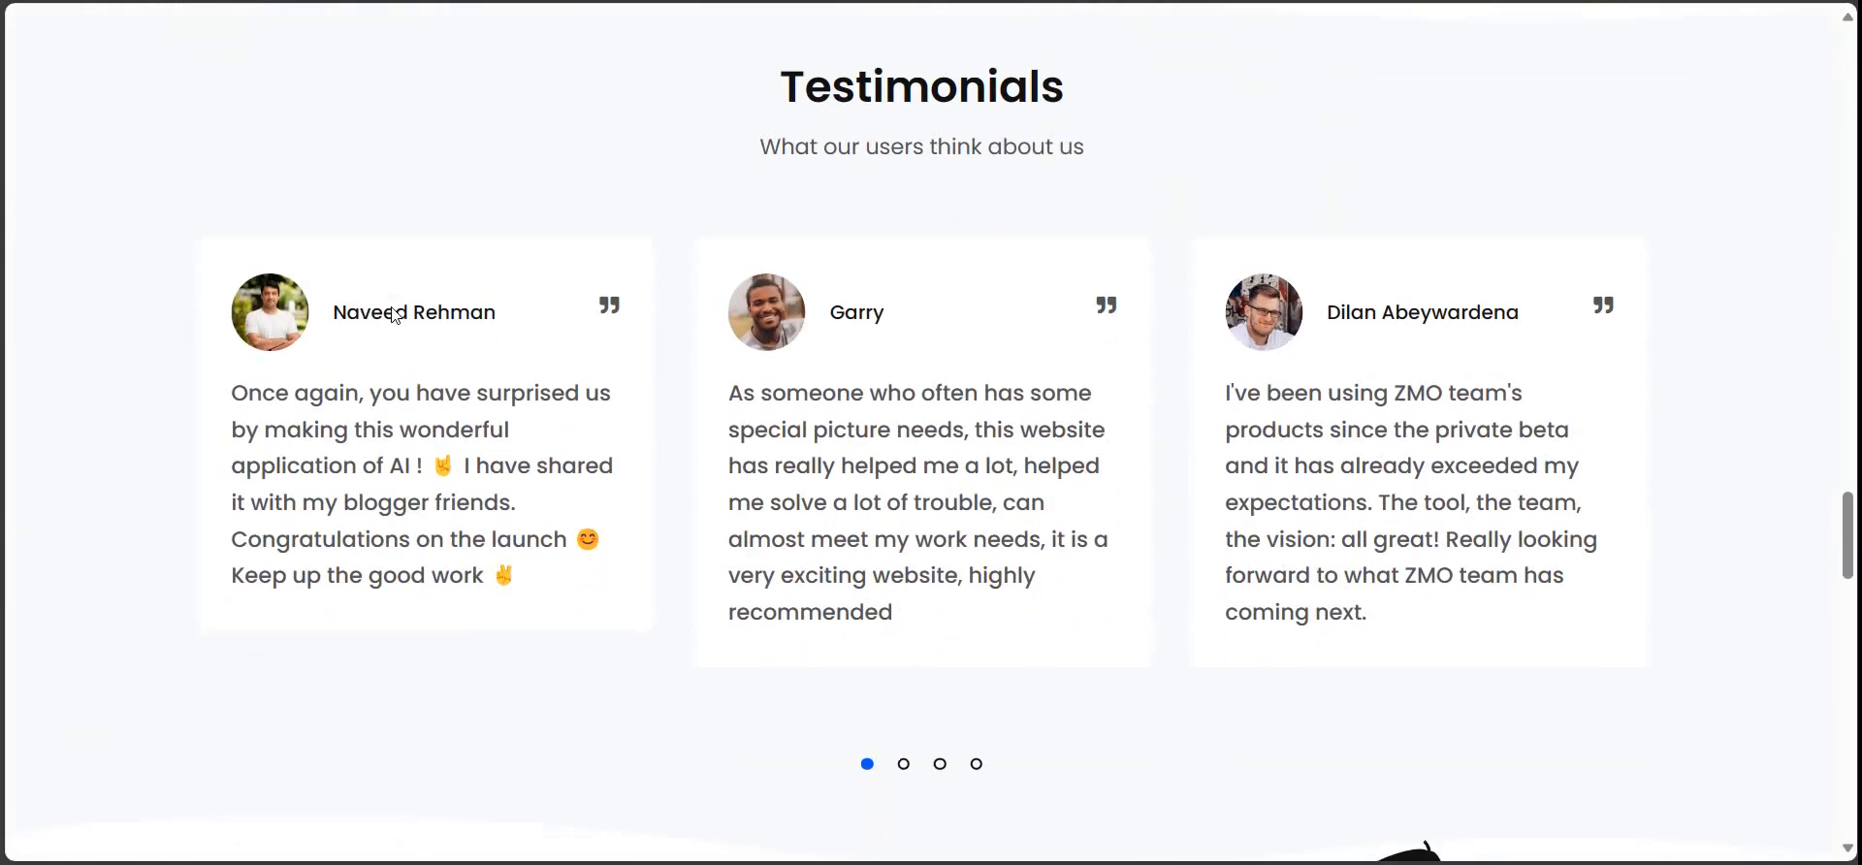
pyautogui.scroll(10, 420, 307)
pyautogui.scroll(15, 452, 324)
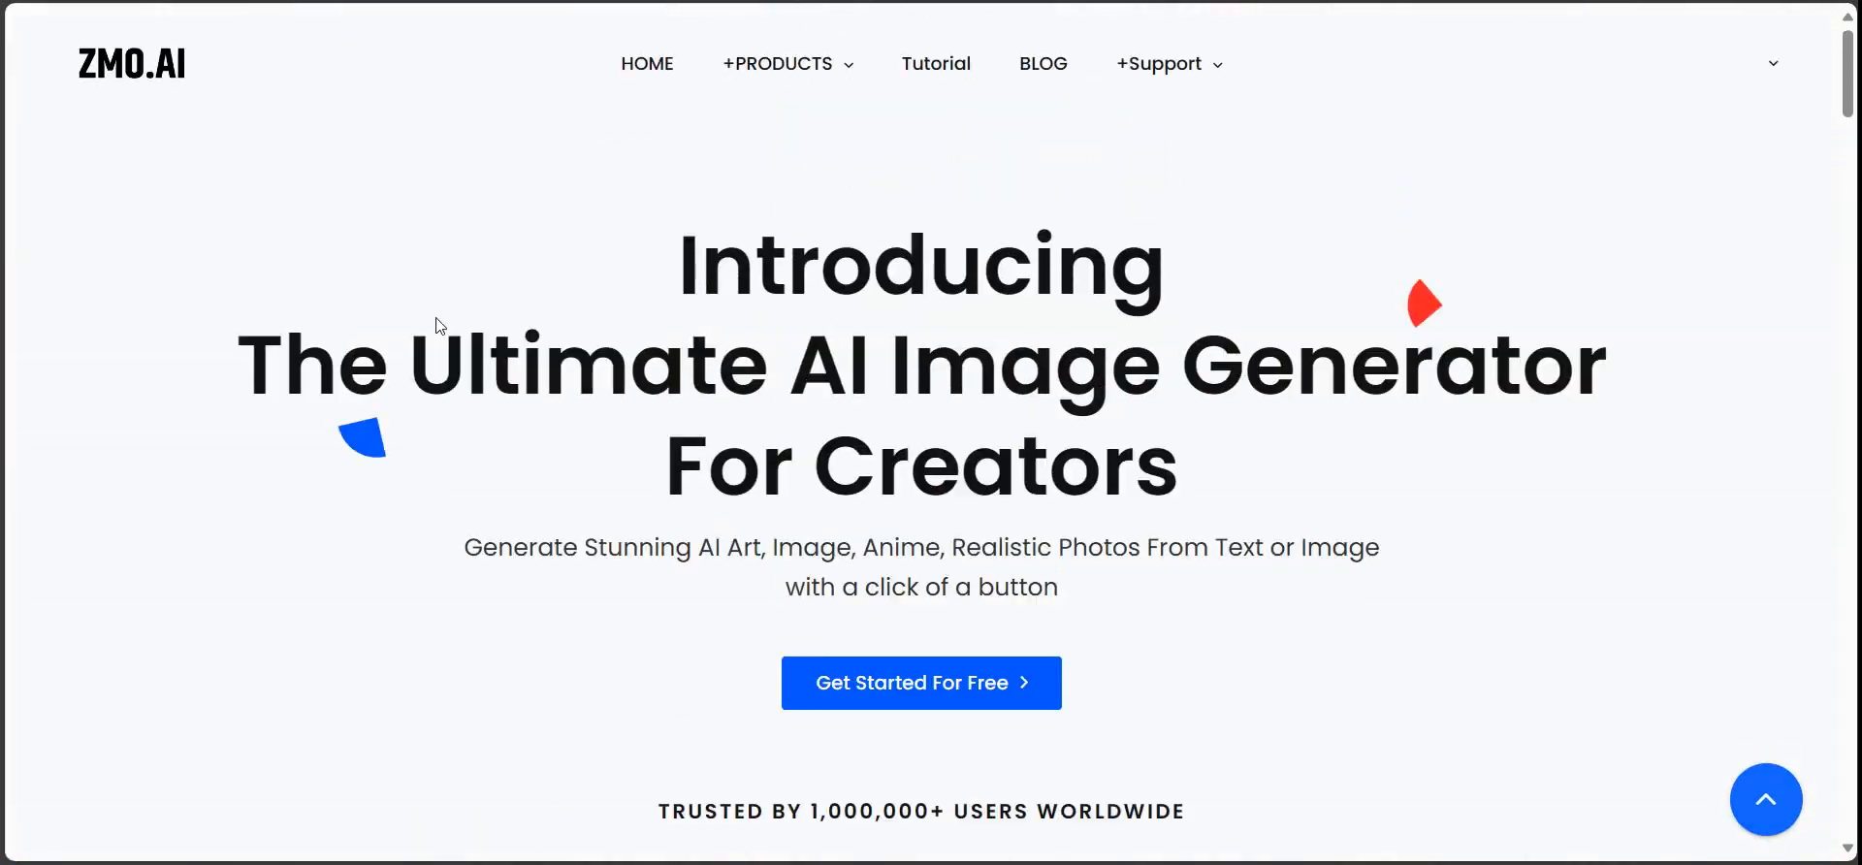
pyautogui.scroll(-5, 433, 325)
pyautogui.scroll(5, 431, 335)
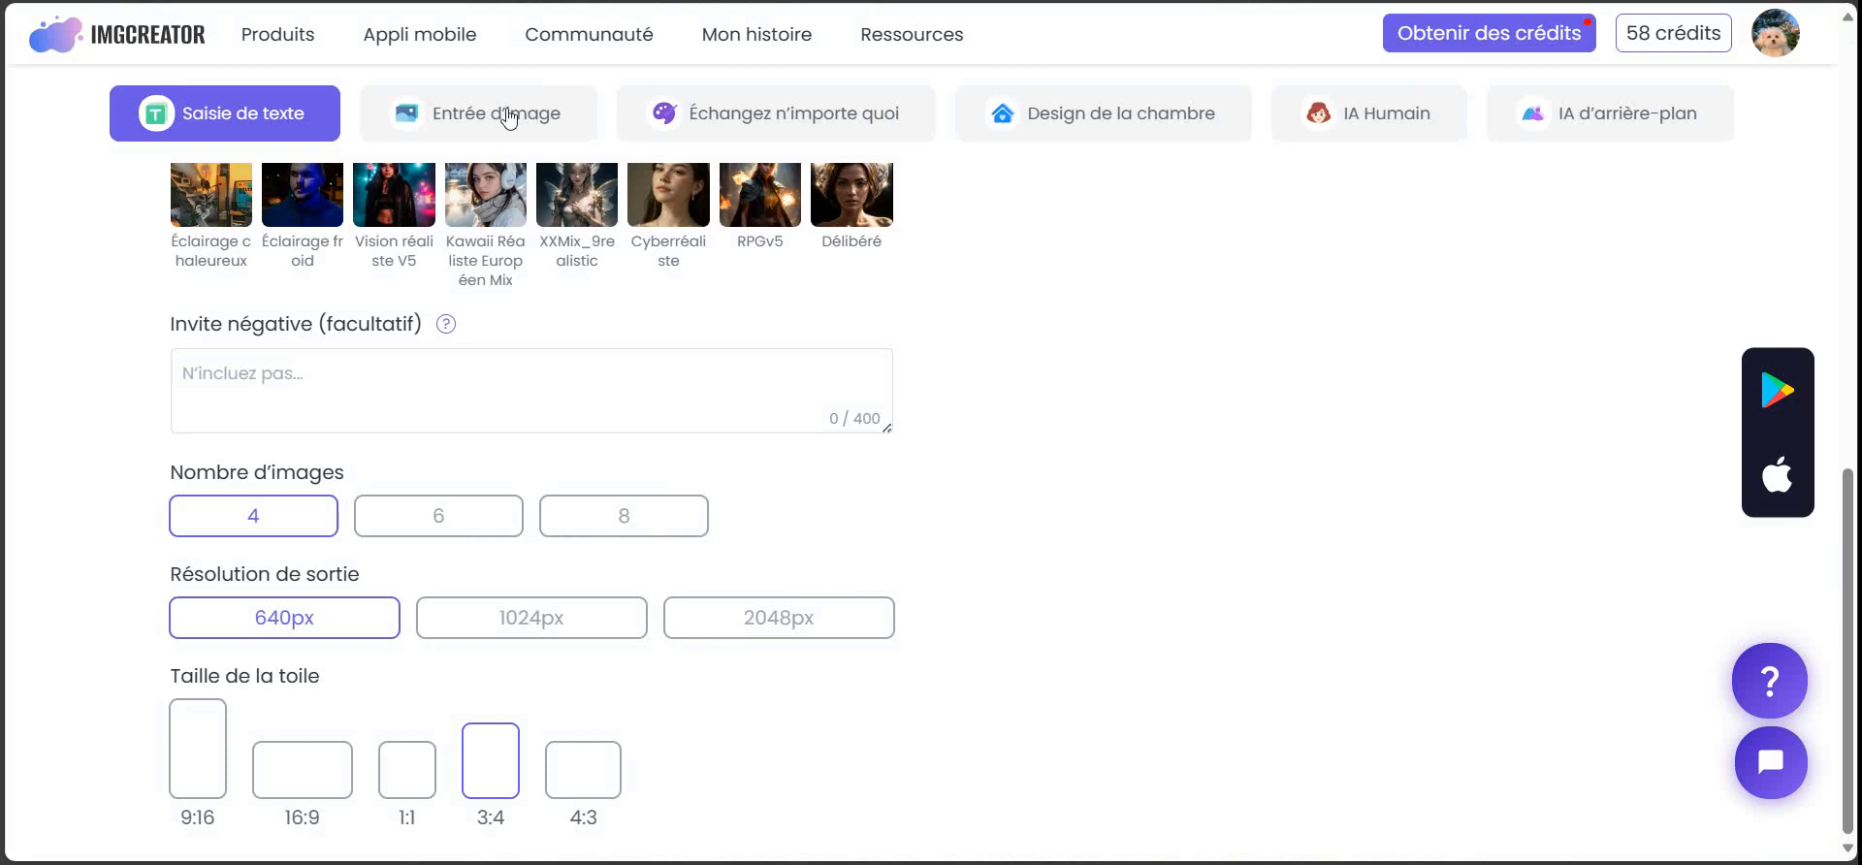
# Step: Look over the IMGCREATOR text-input page, from its prompt and categories to the image count, output resolution and canvas size options
pyautogui.scroll(10, 71, 399)
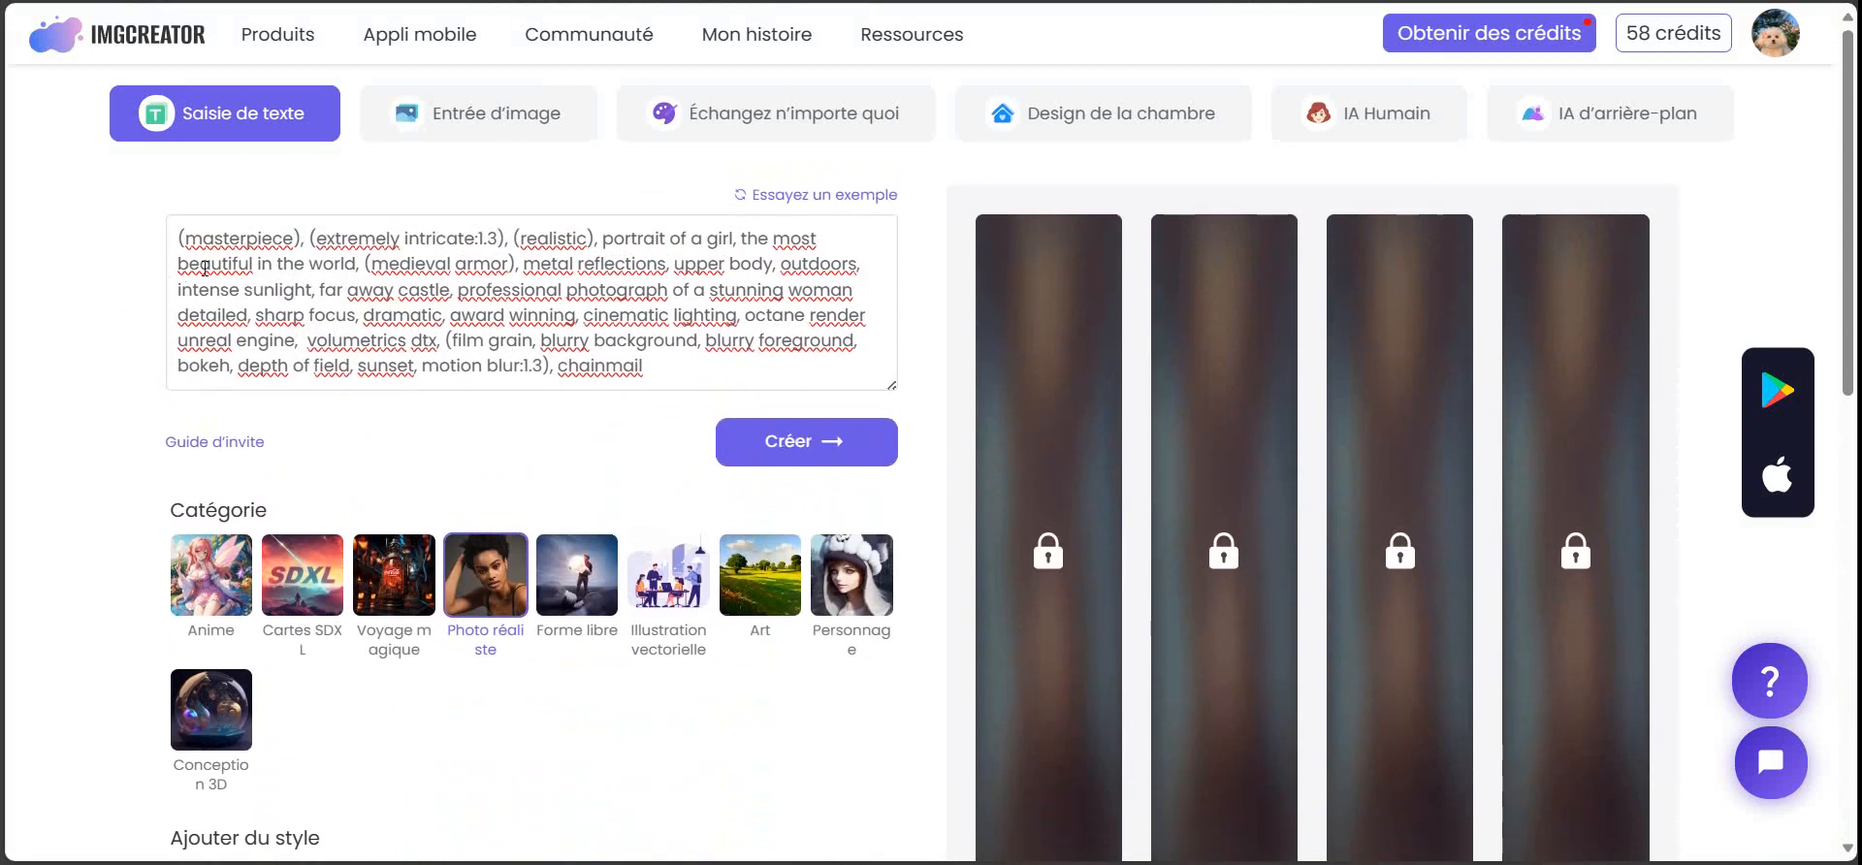
pyautogui.scroll(-10, 153, 329)
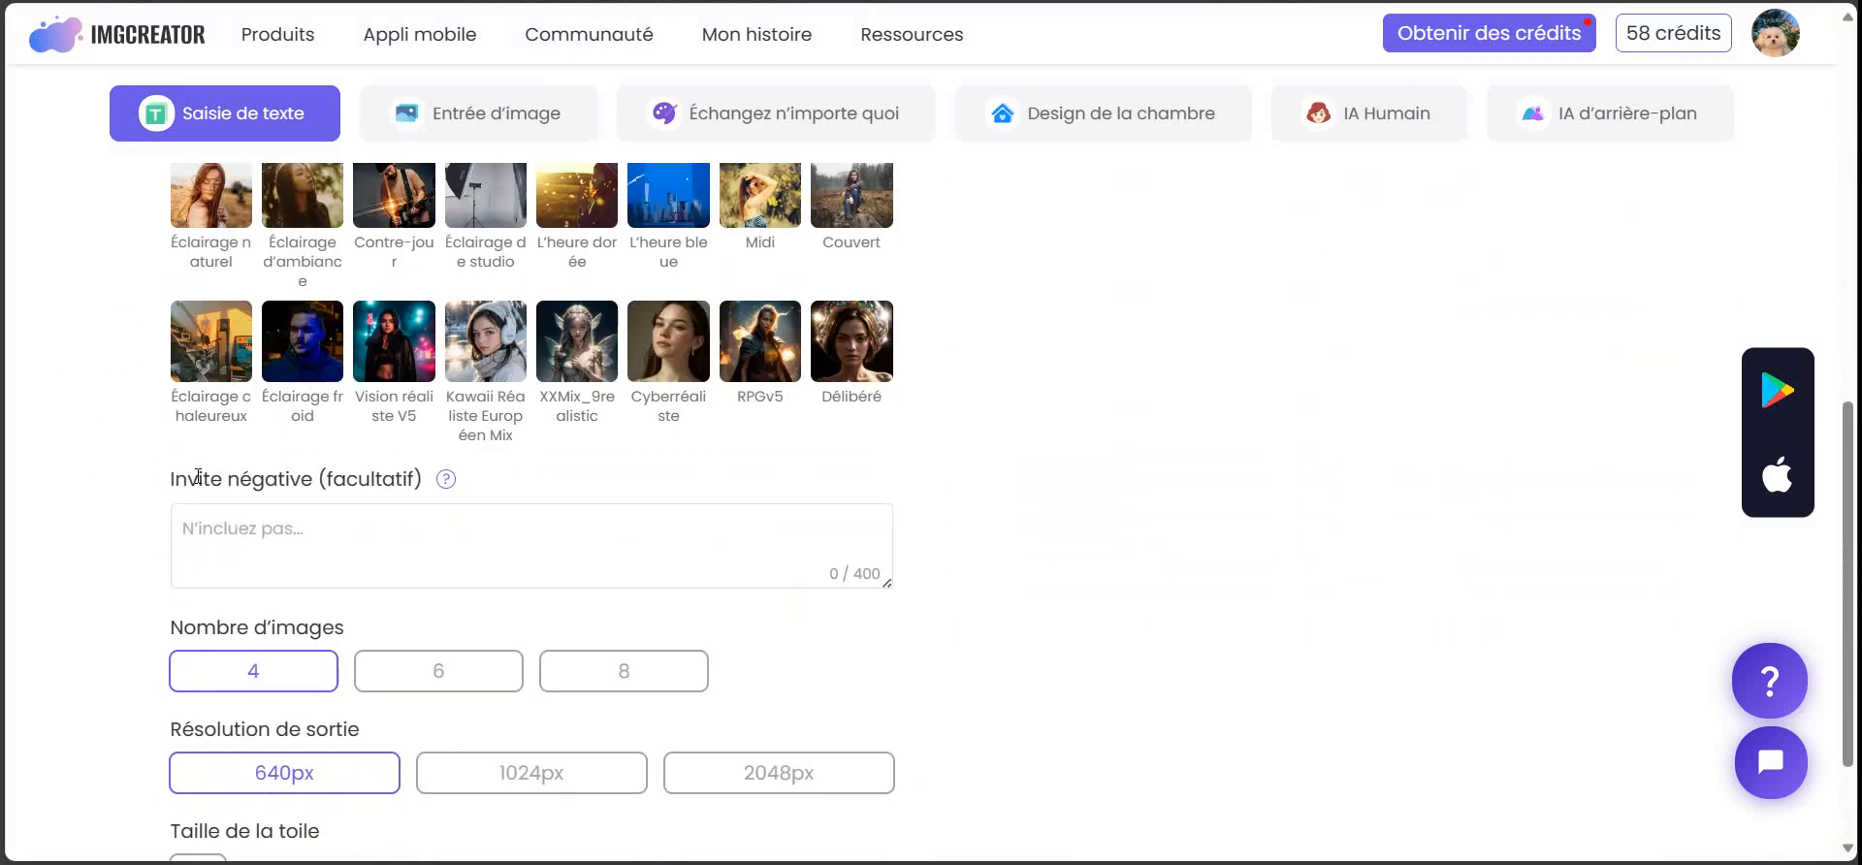
pyautogui.scroll(8, 152, 475)
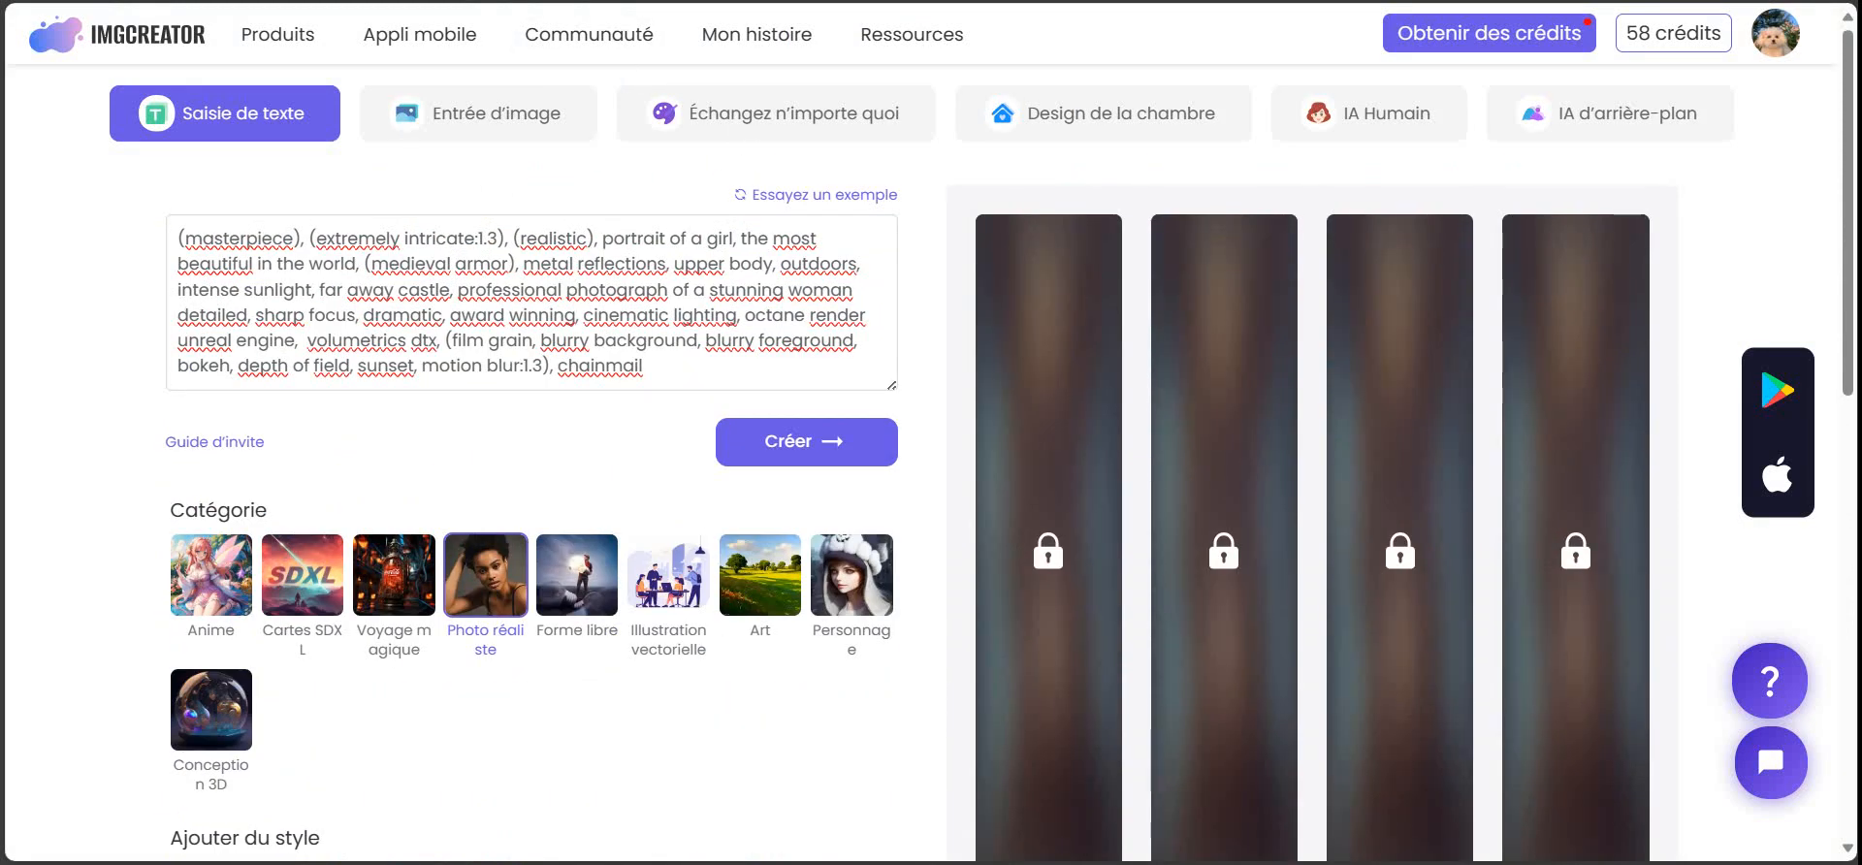
# Step: Switch to the OpenArt site and look through the community and OpenArt AI apps on its home page
pyautogui.click(919, 1)
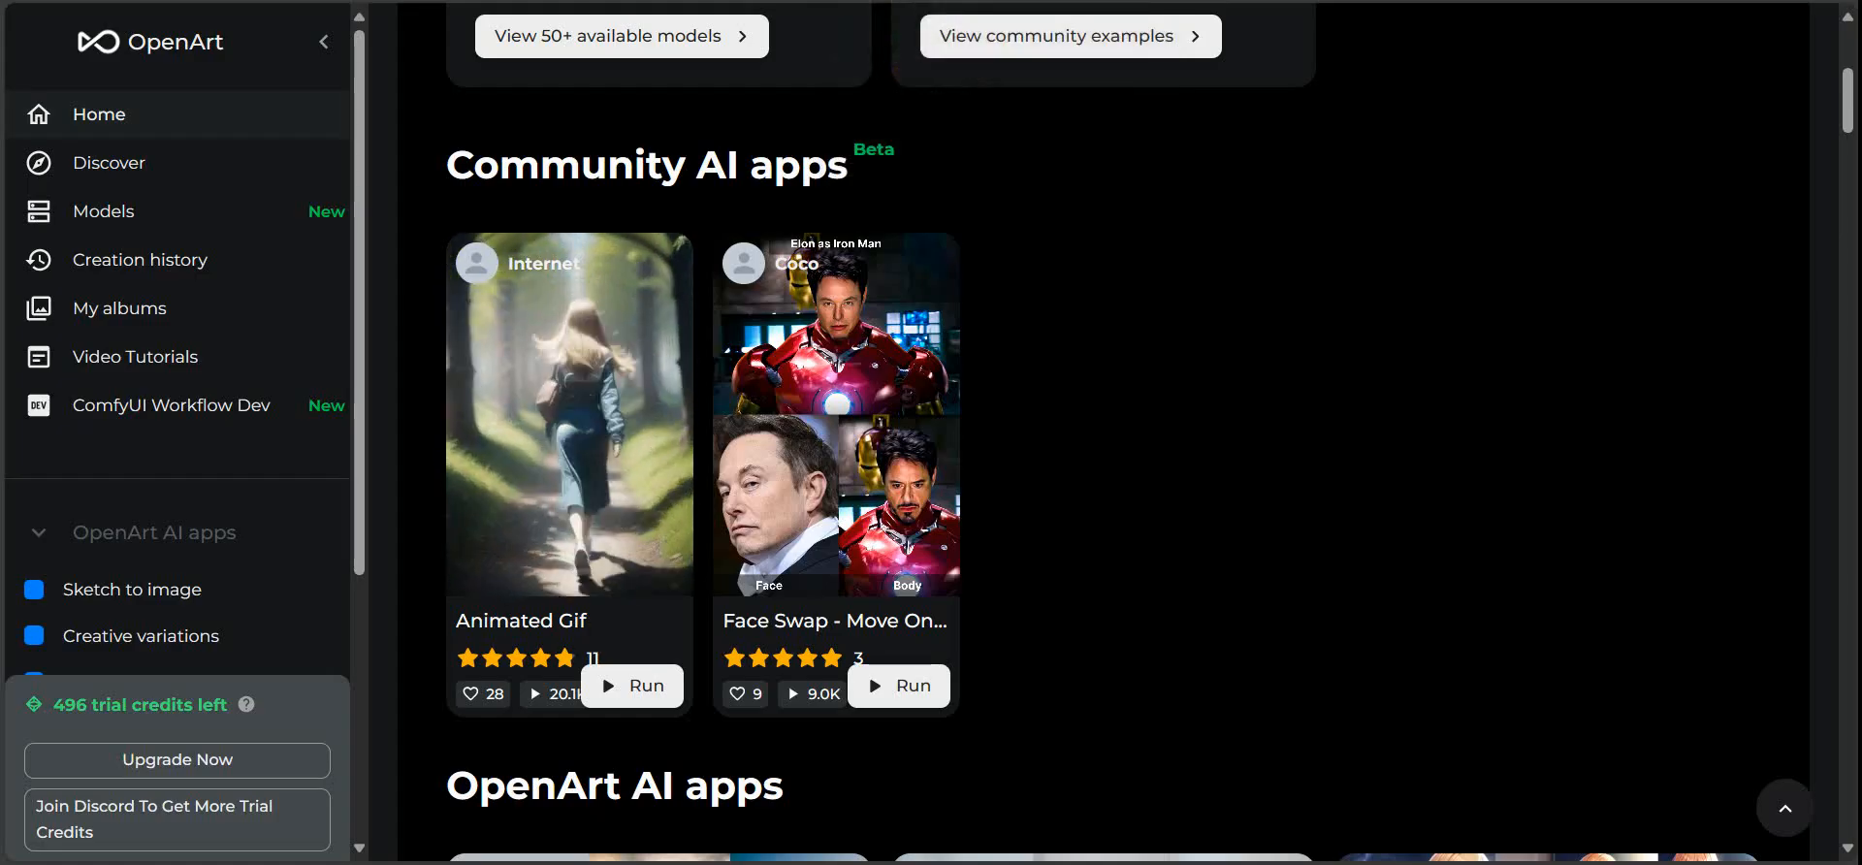
pyautogui.scroll(5, 1176, 378)
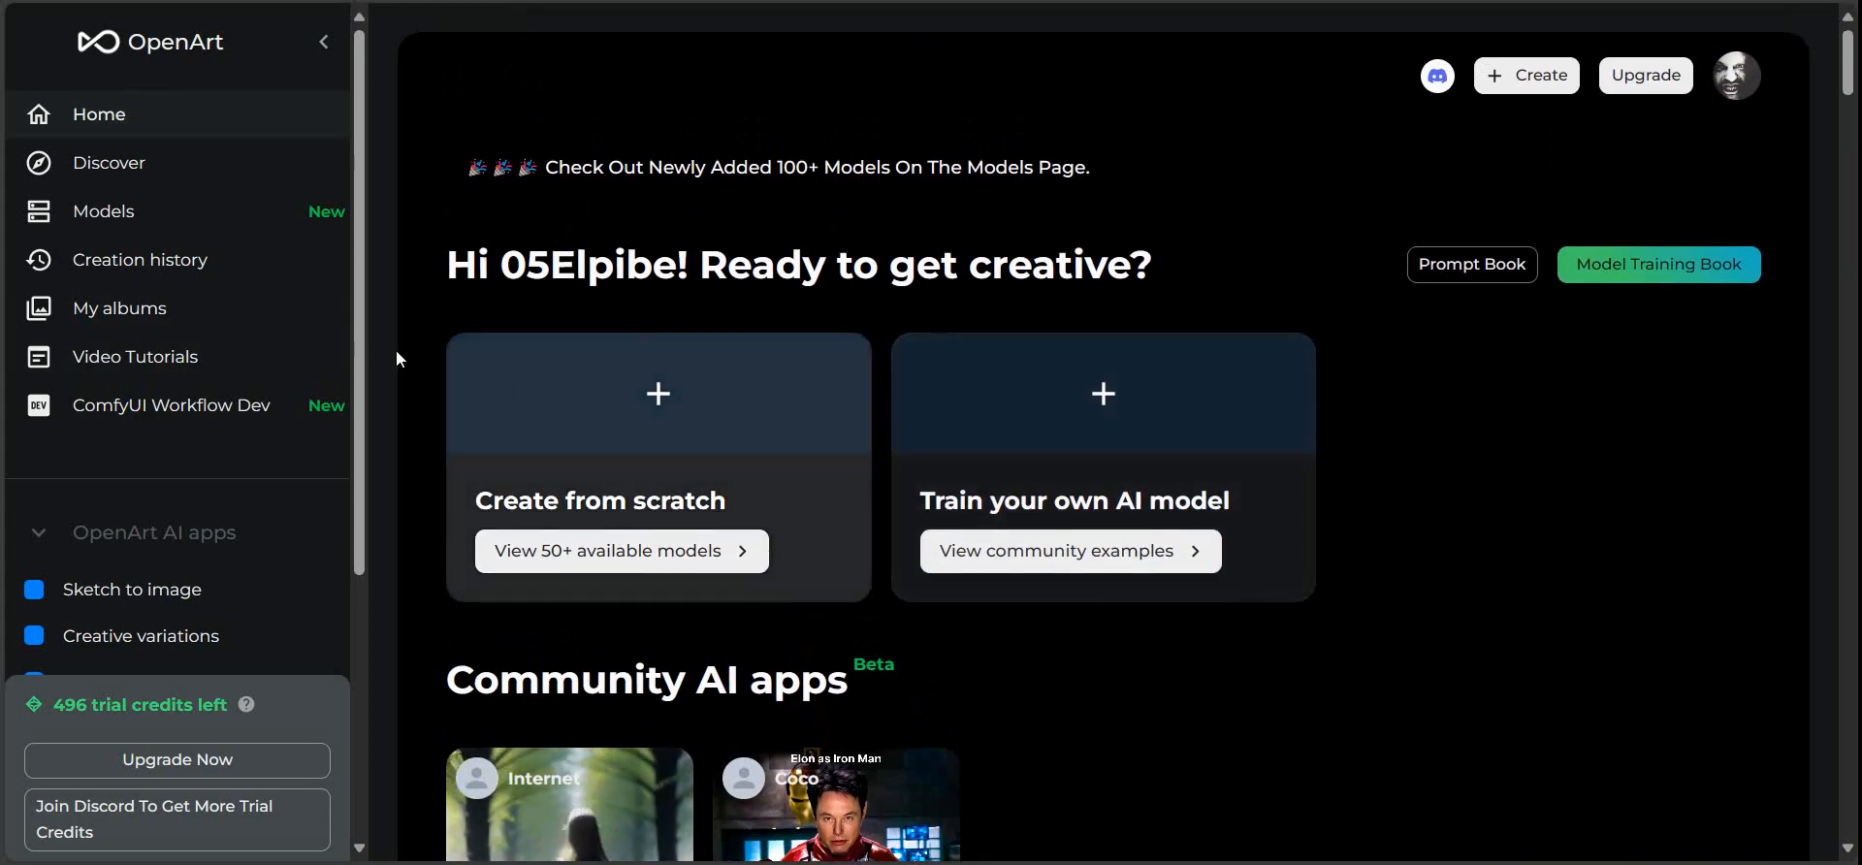
pyautogui.scroll(-7, 682, 414)
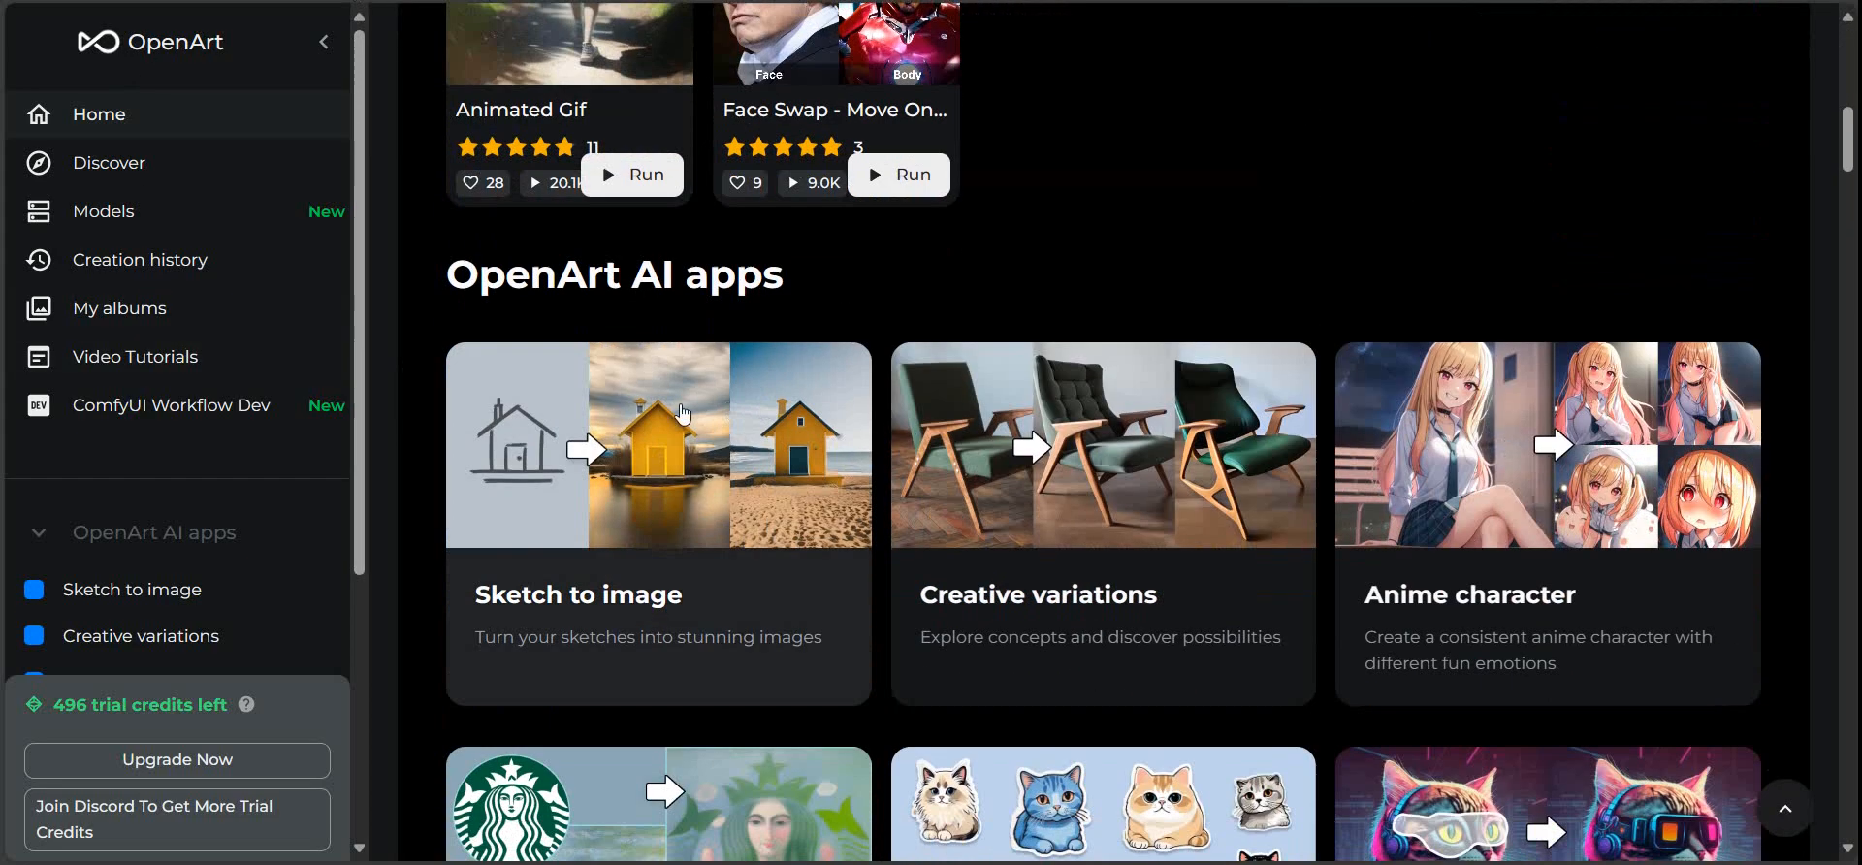
pyautogui.scroll(7, 683, 414)
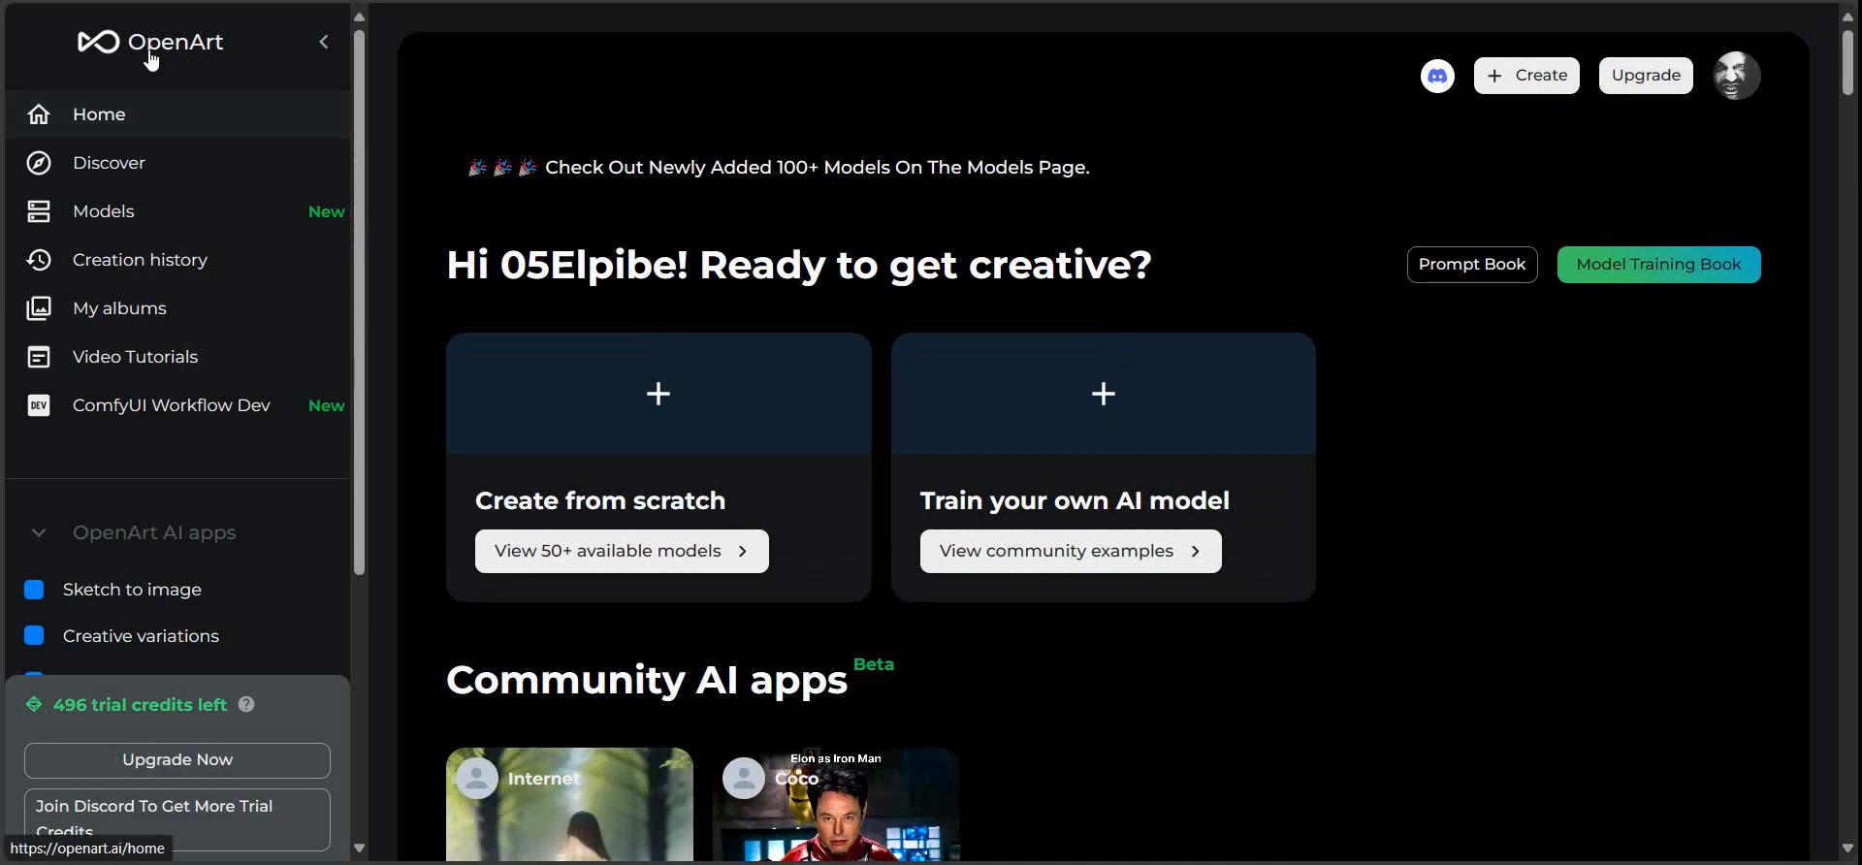
# Step: Open OpenArt's Models page and look over the My models and OpenArt selections sections
pyautogui.click(156, 226)
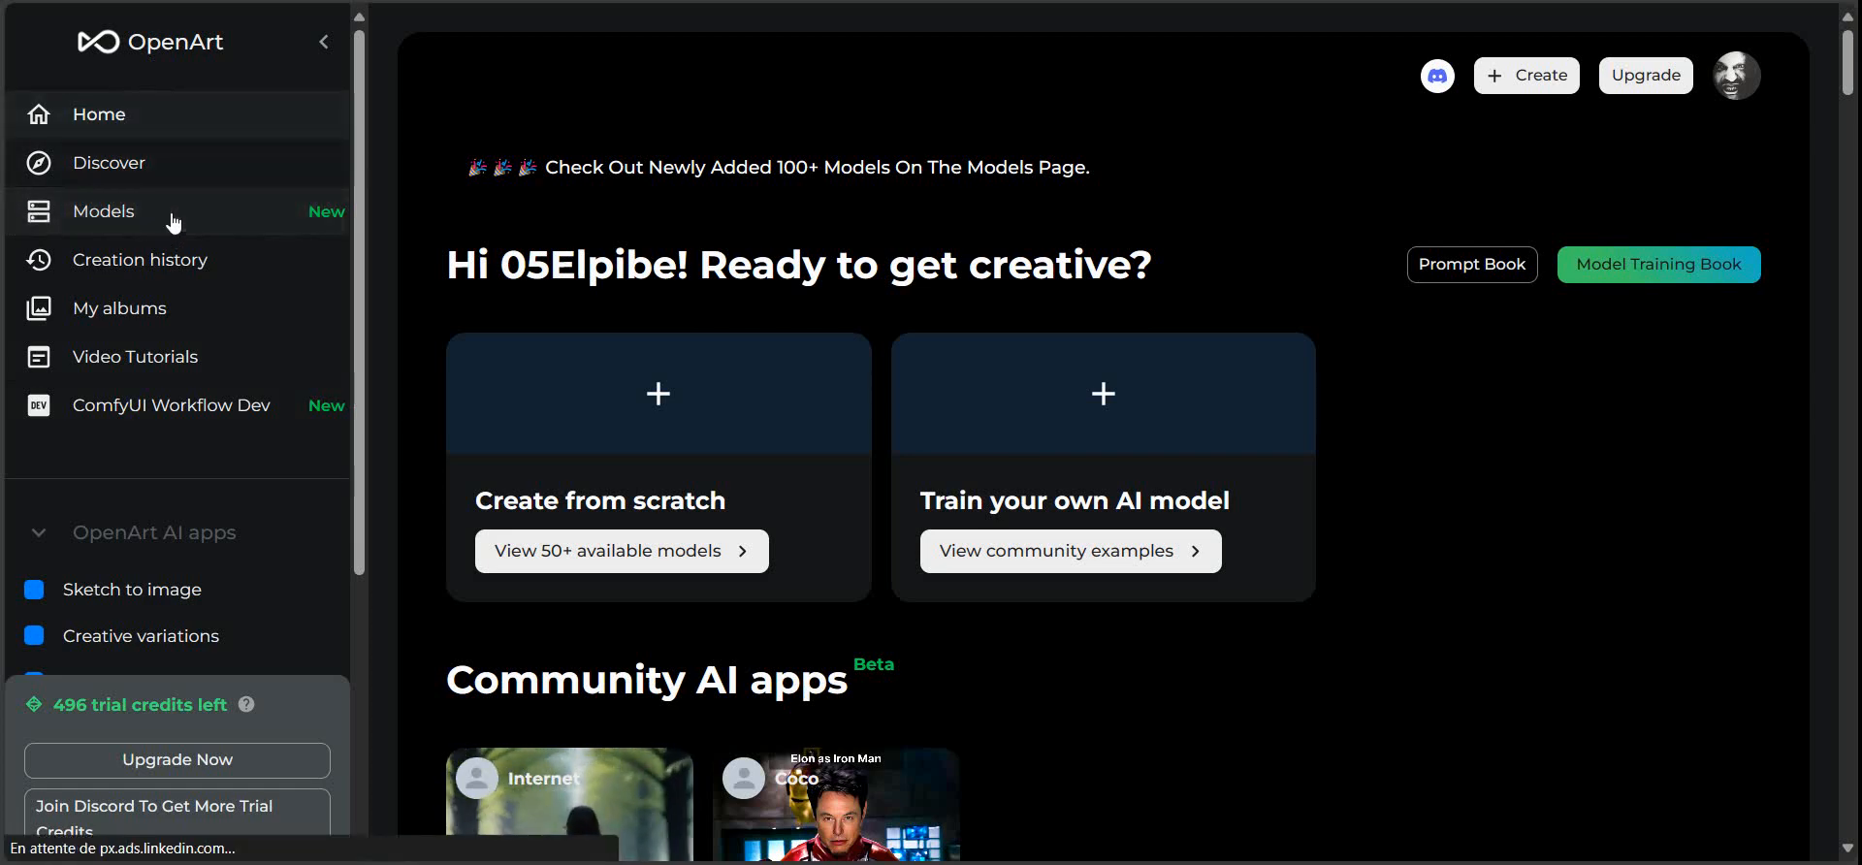
pyautogui.scroll(-3, 506, 398)
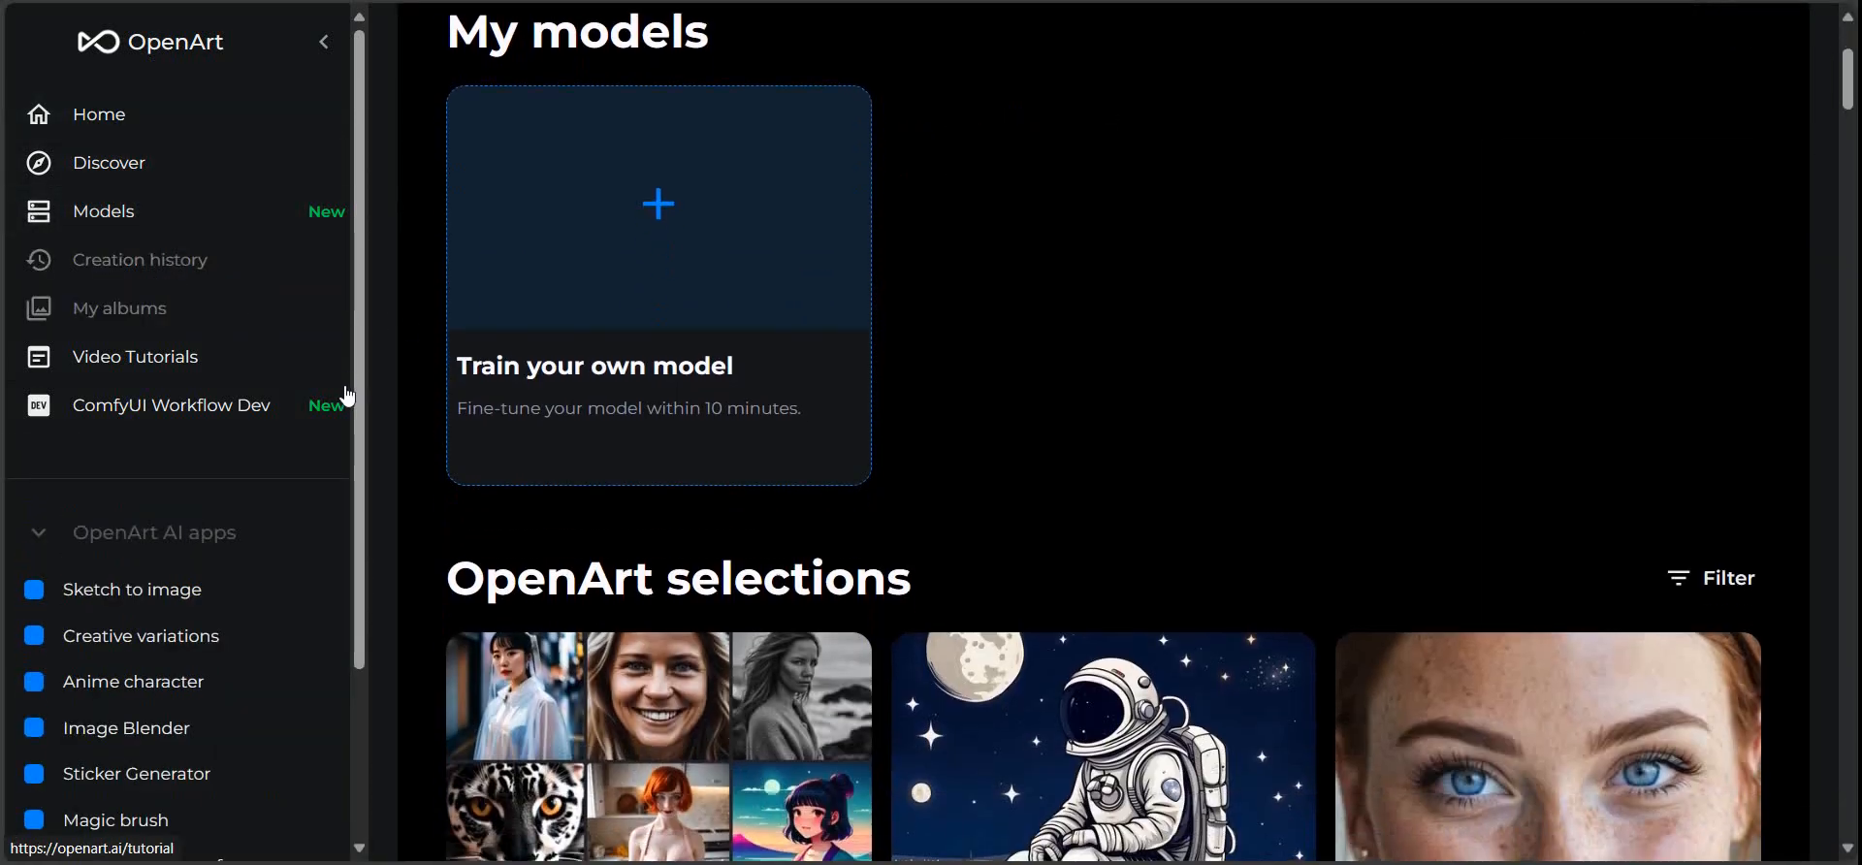
pyautogui.scroll(-3, 183, 433)
pyautogui.scroll(3, 184, 433)
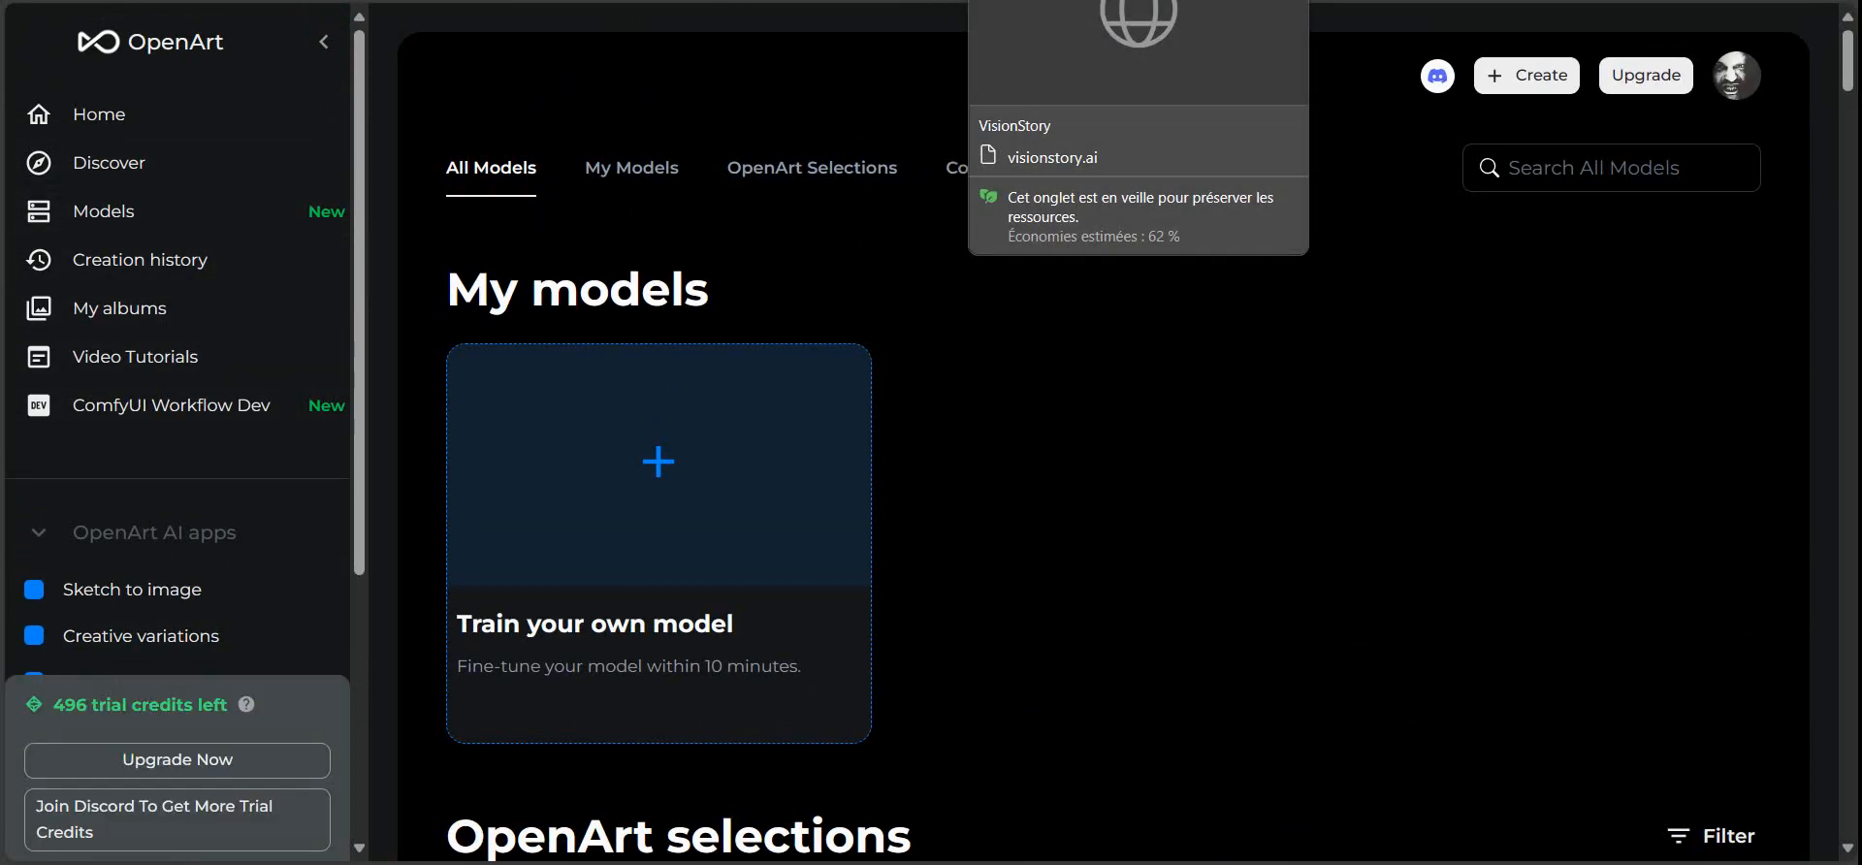
# Step: Switch to VisionStory to look over its music, style and dance options, and browse the AI Models list in KREA
pyautogui.hotkey('ctrl', 'Tab')
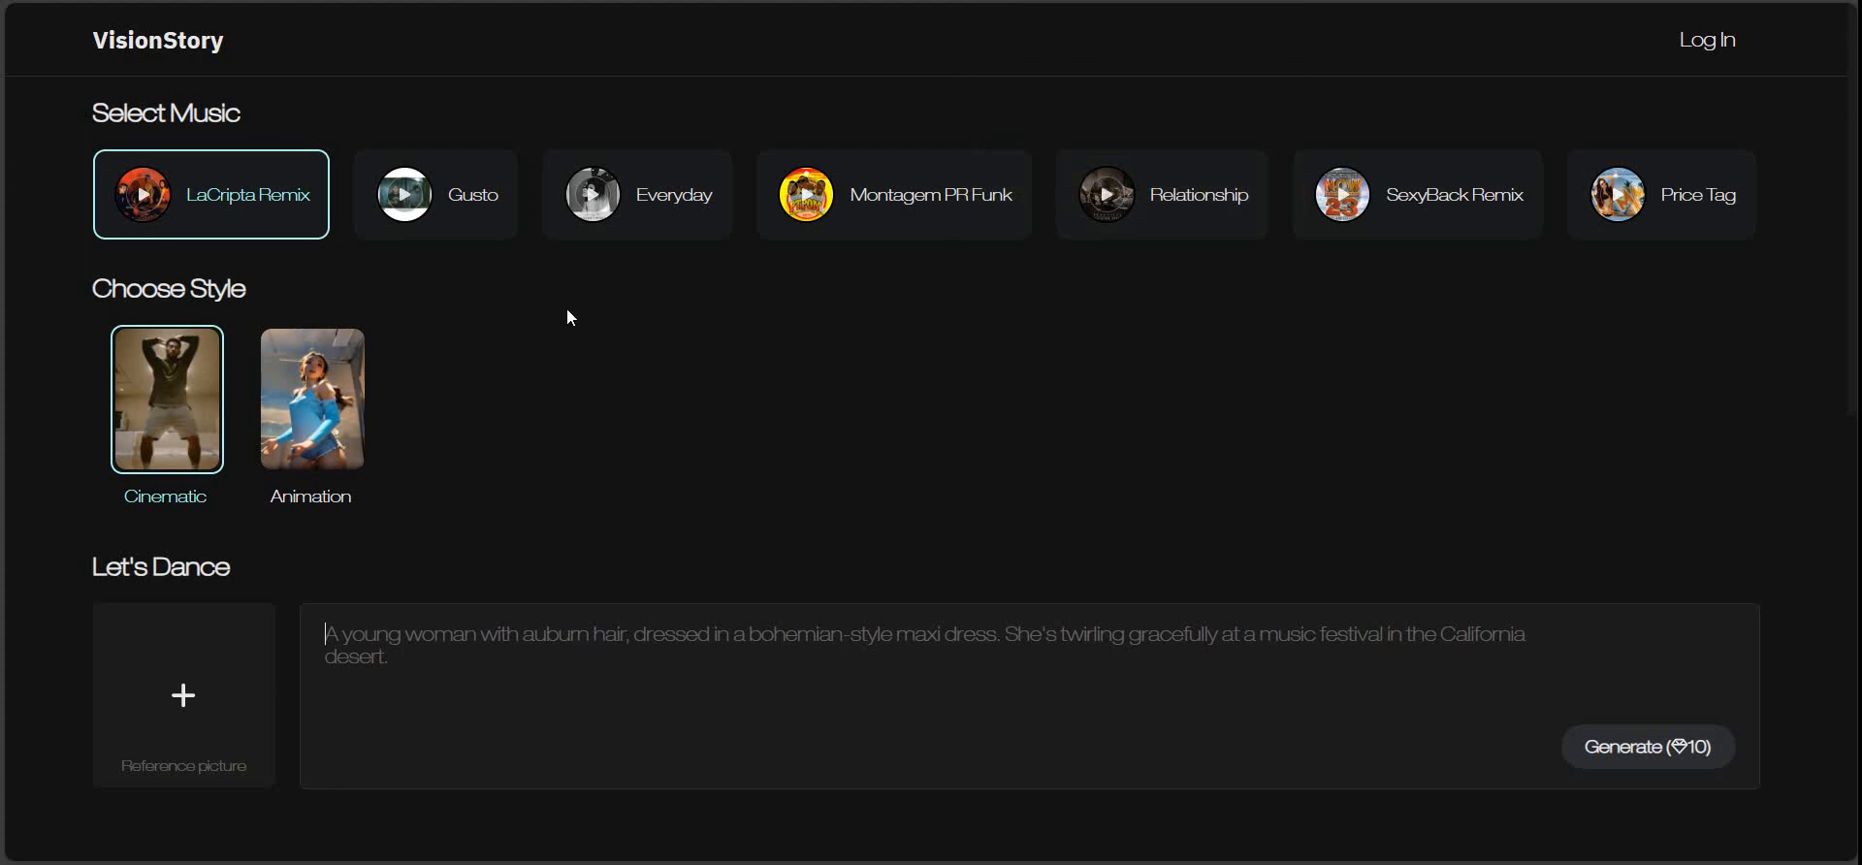
pyautogui.scroll(-3, 567, 317)
pyautogui.scroll(3, 504, 374)
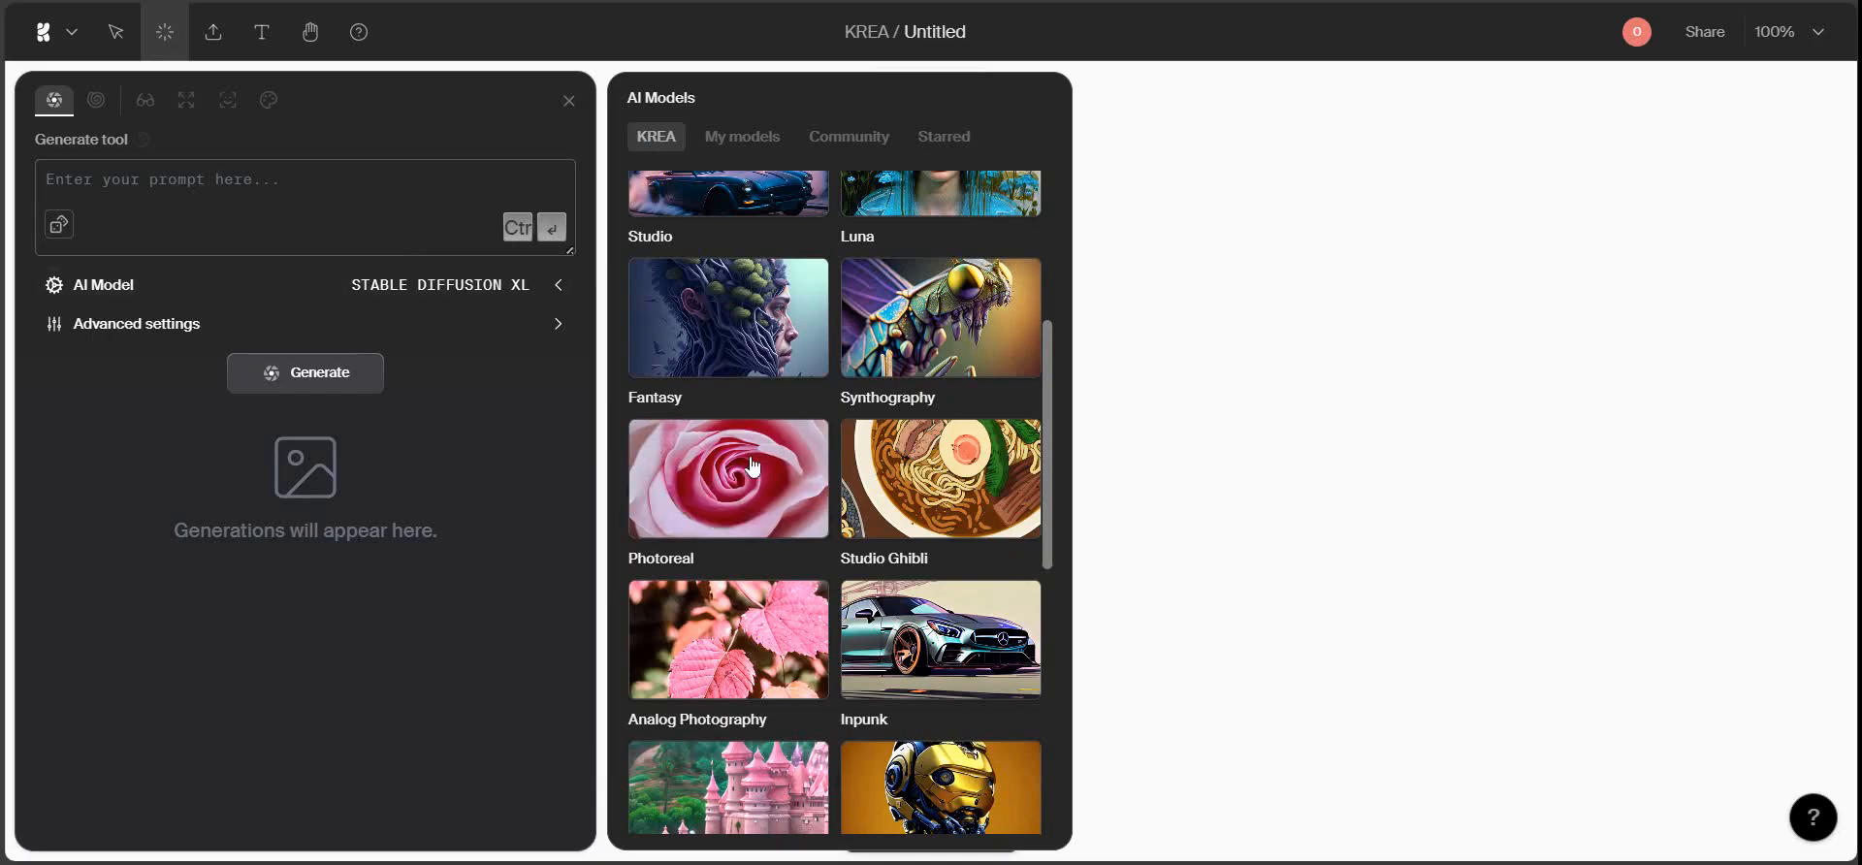
pyautogui.scroll(5, 727, 505)
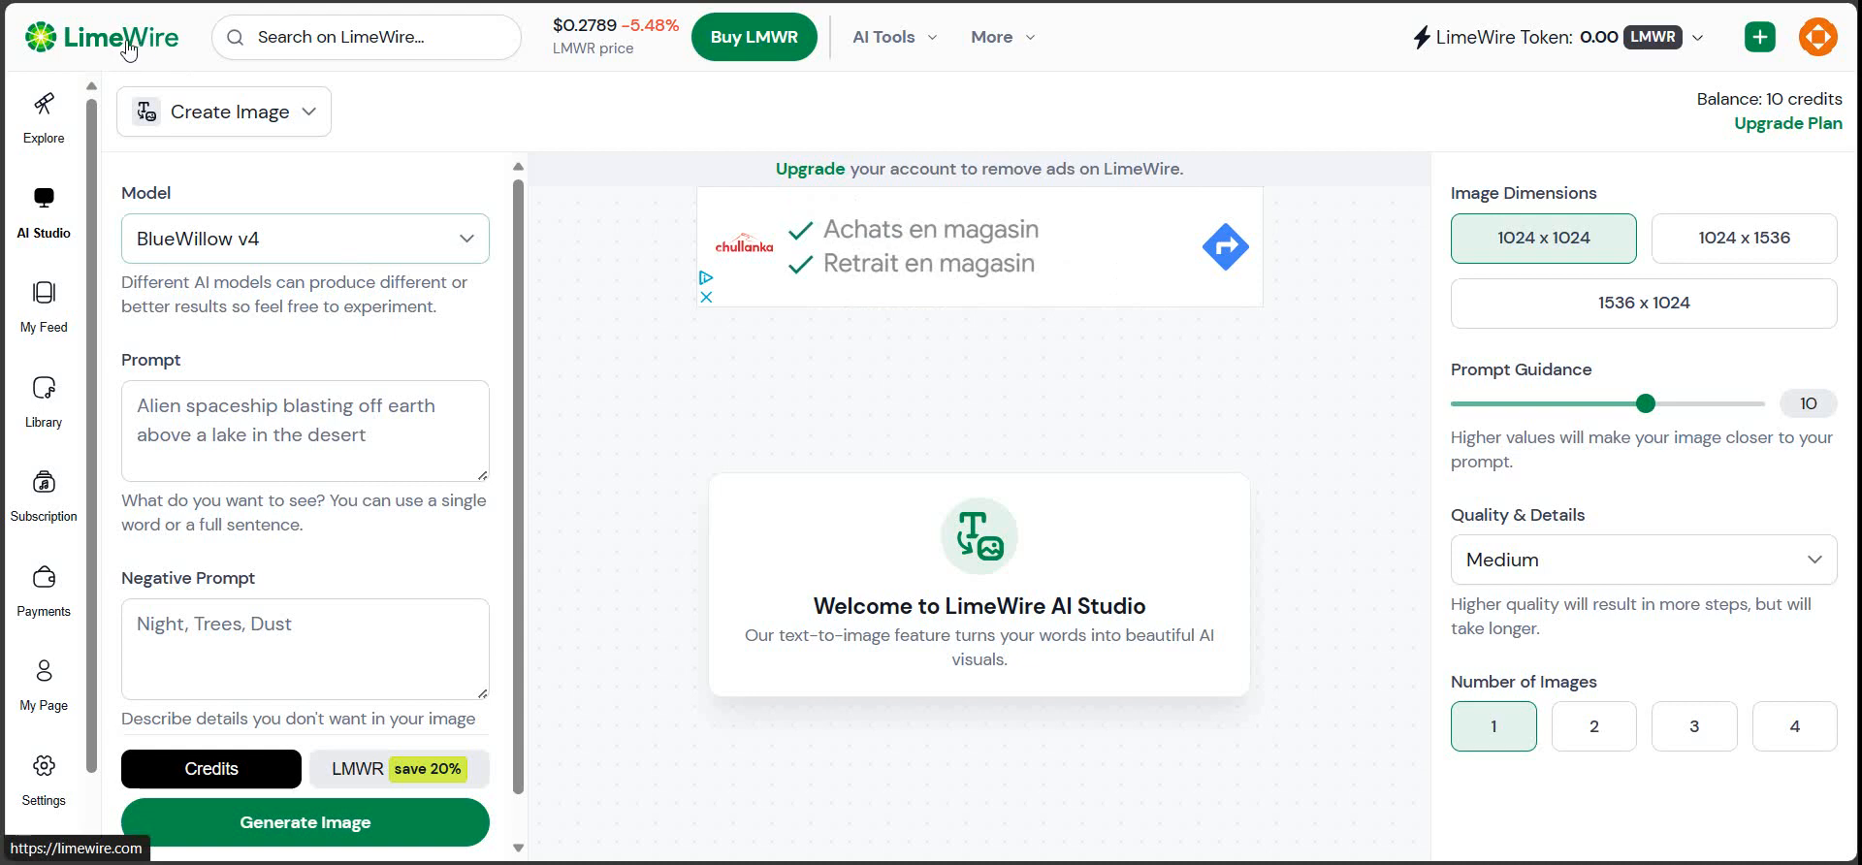
# Step: Look over the LimeWire AI Studio image generator and view its available models, keeping BlueWillow v4 selected
pyautogui.click(76, 219)
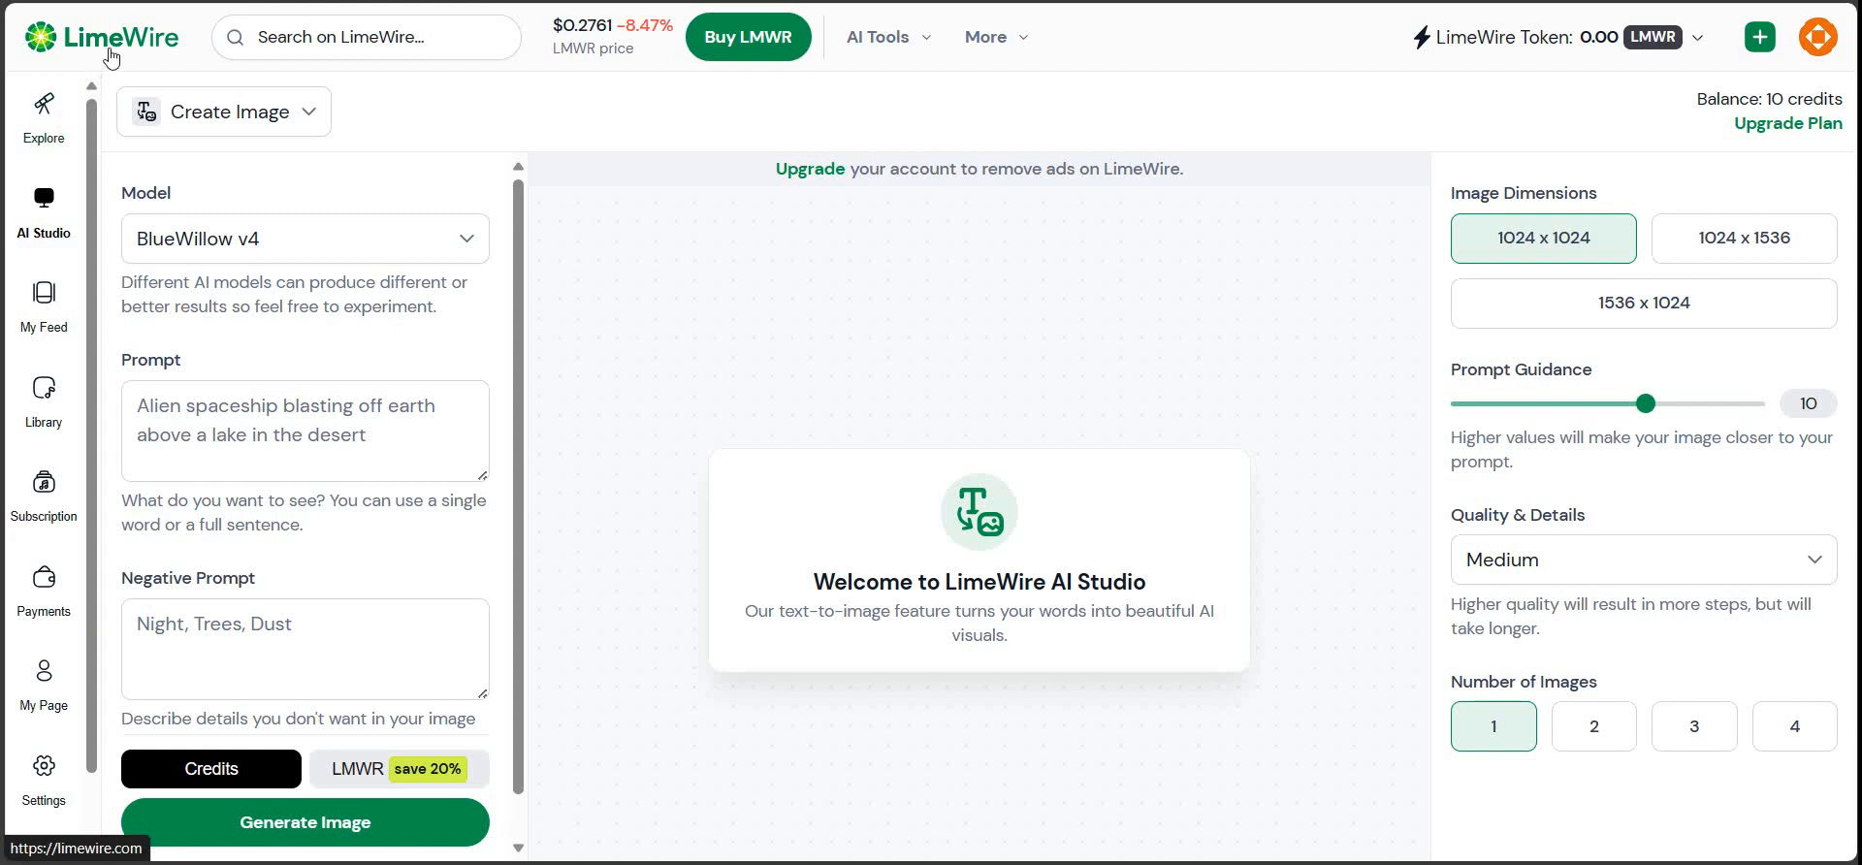
pyautogui.click(486, 250)
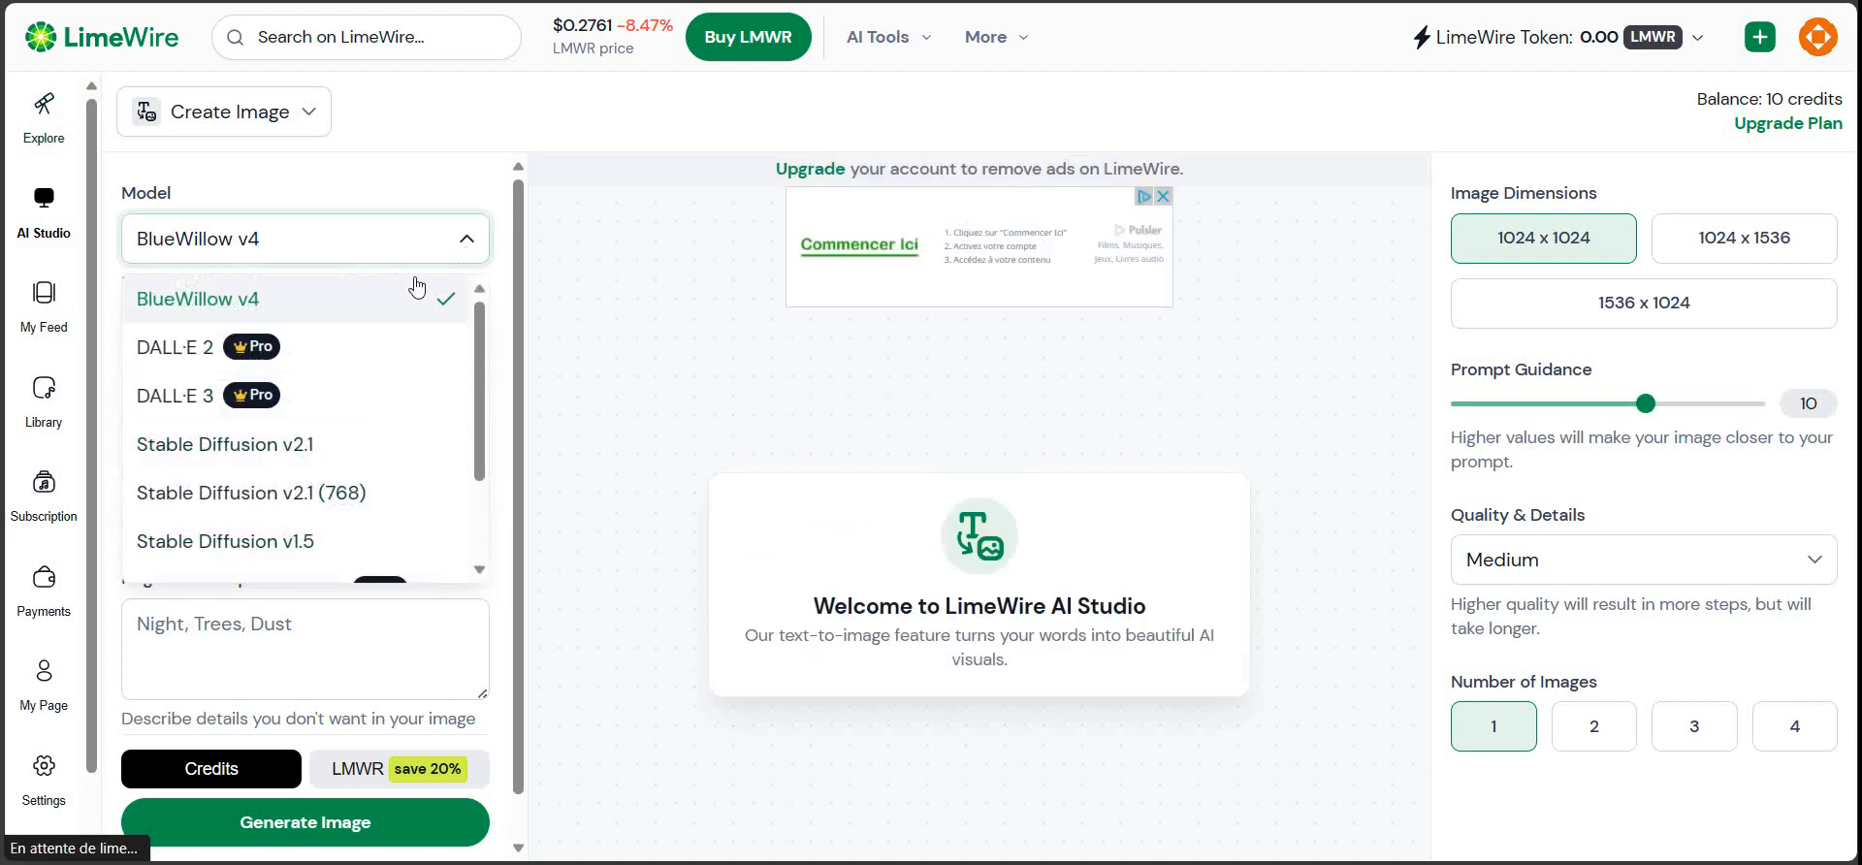
pyautogui.click(468, 244)
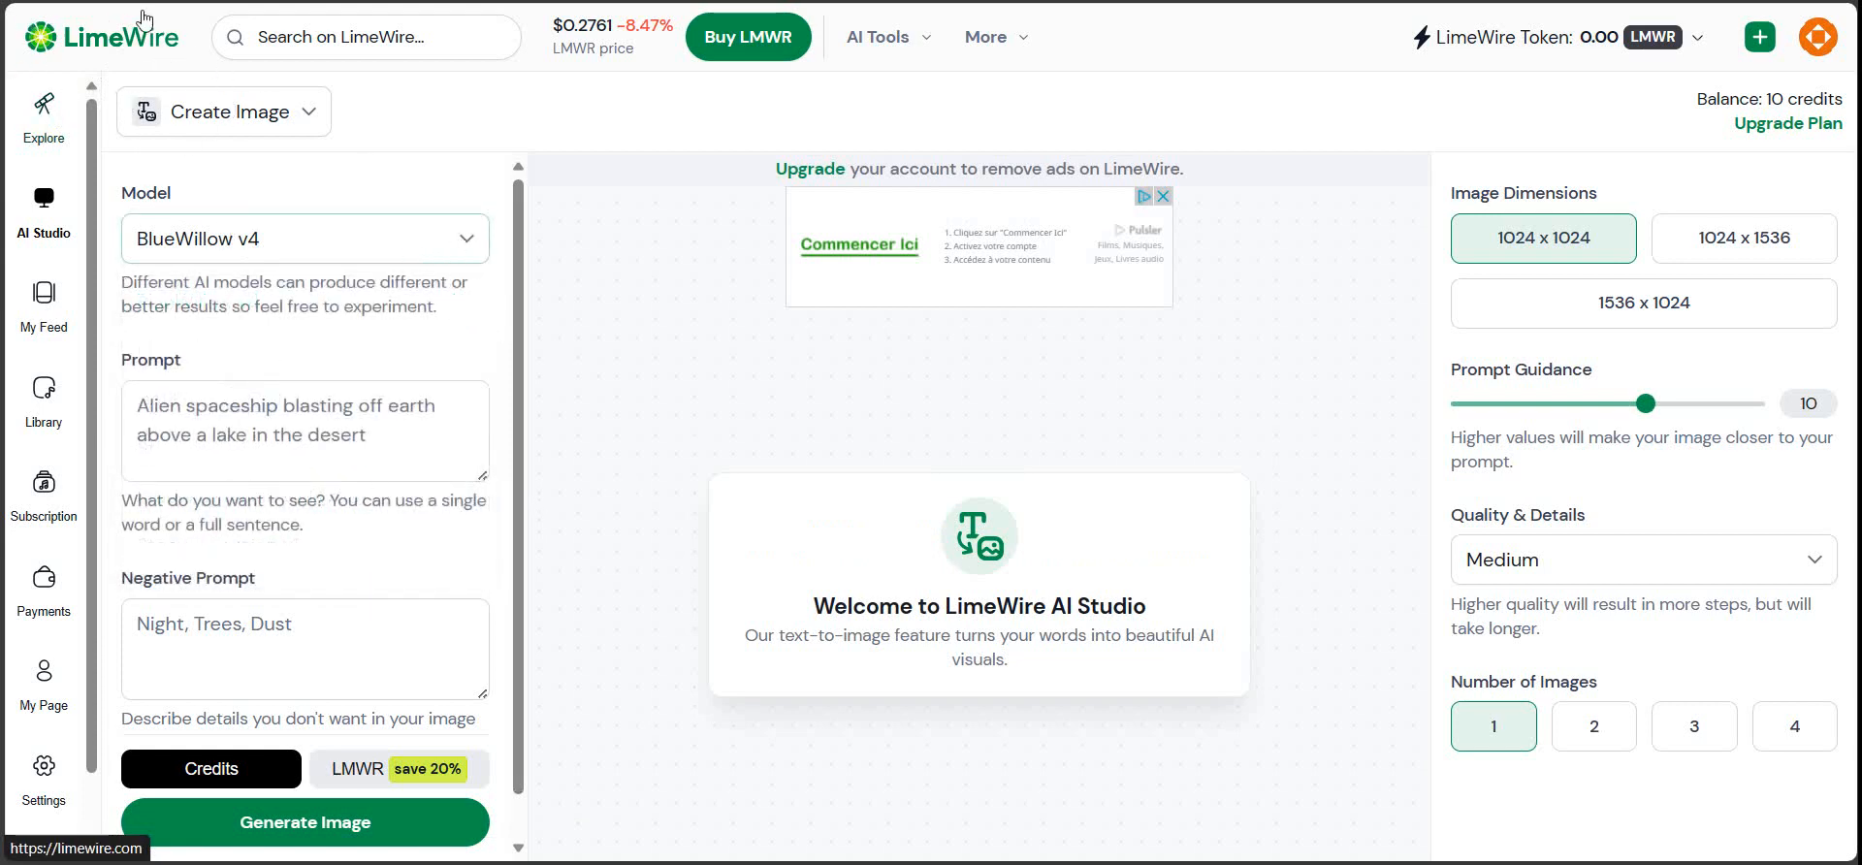
# Step: Switch to the Magnific site and look through its upscaler description, categories and before/after examples
pyautogui.click(46, 55)
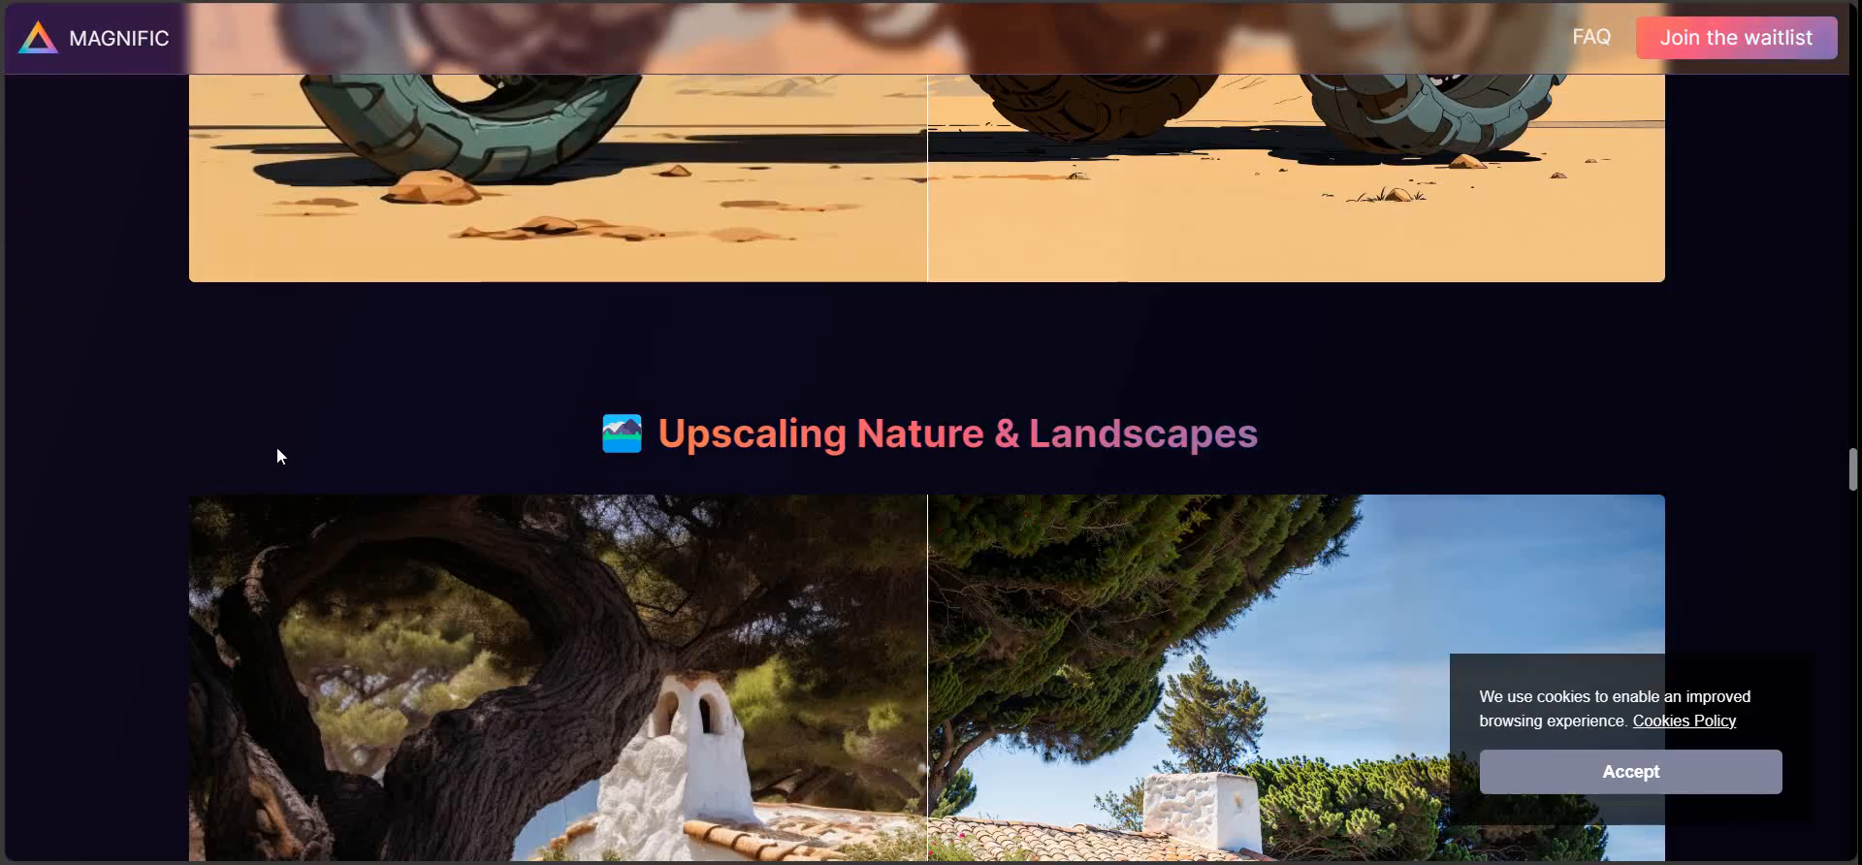
pyautogui.scroll(20, 278, 456)
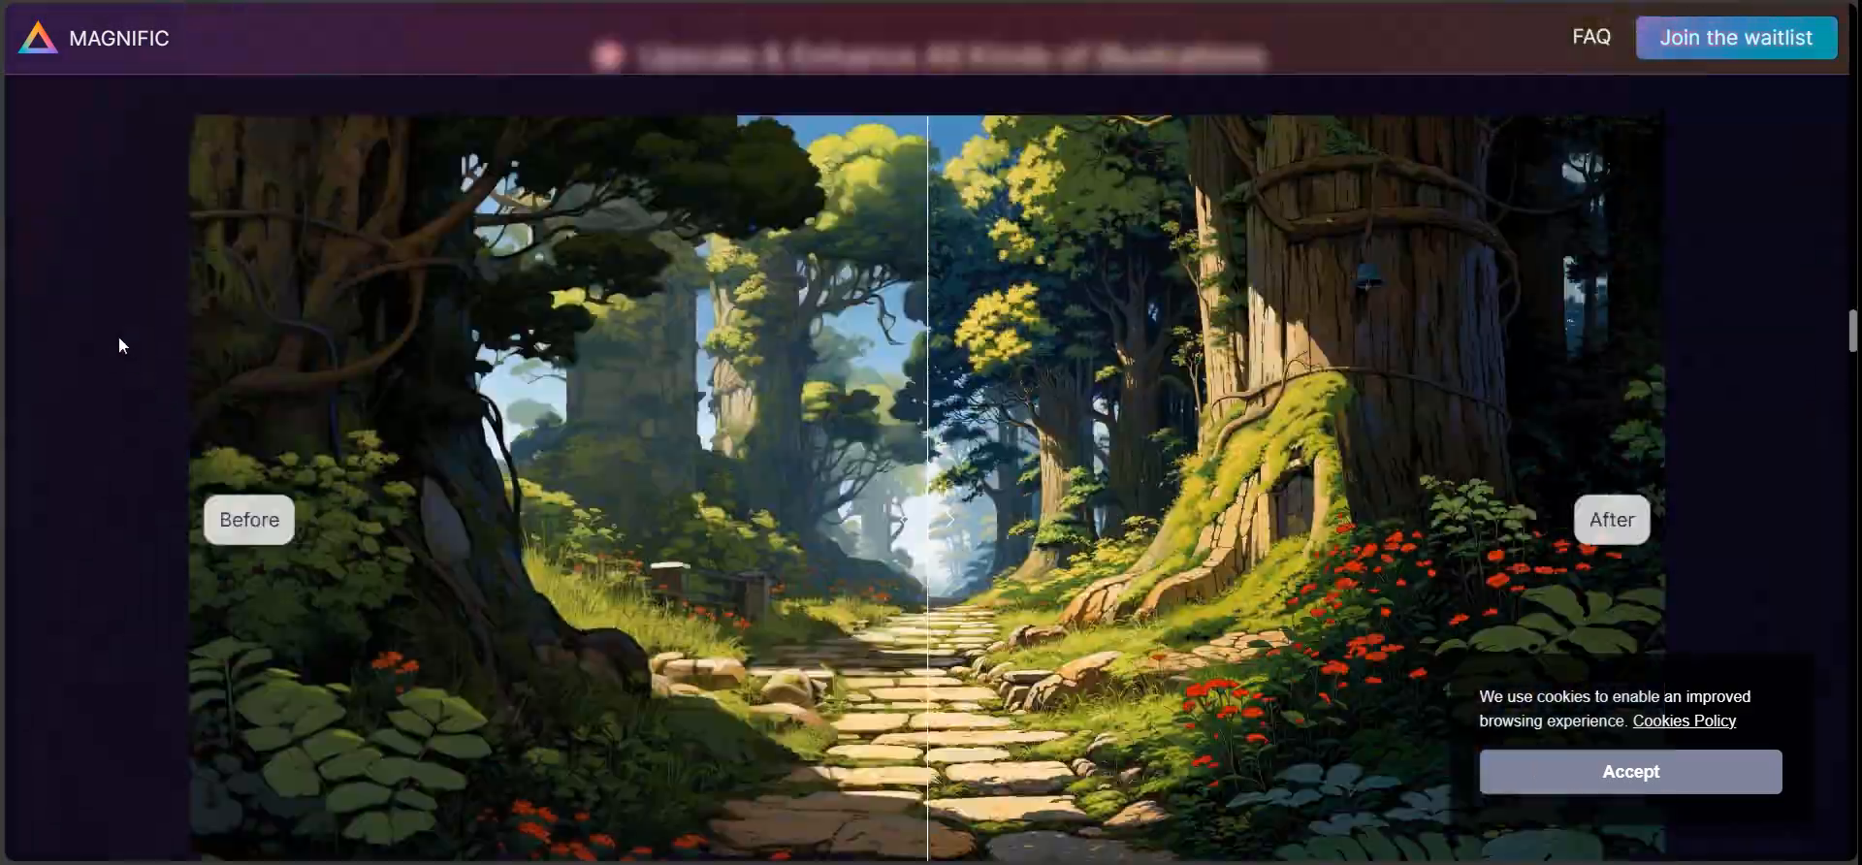
pyautogui.scroll(15, 591, 474)
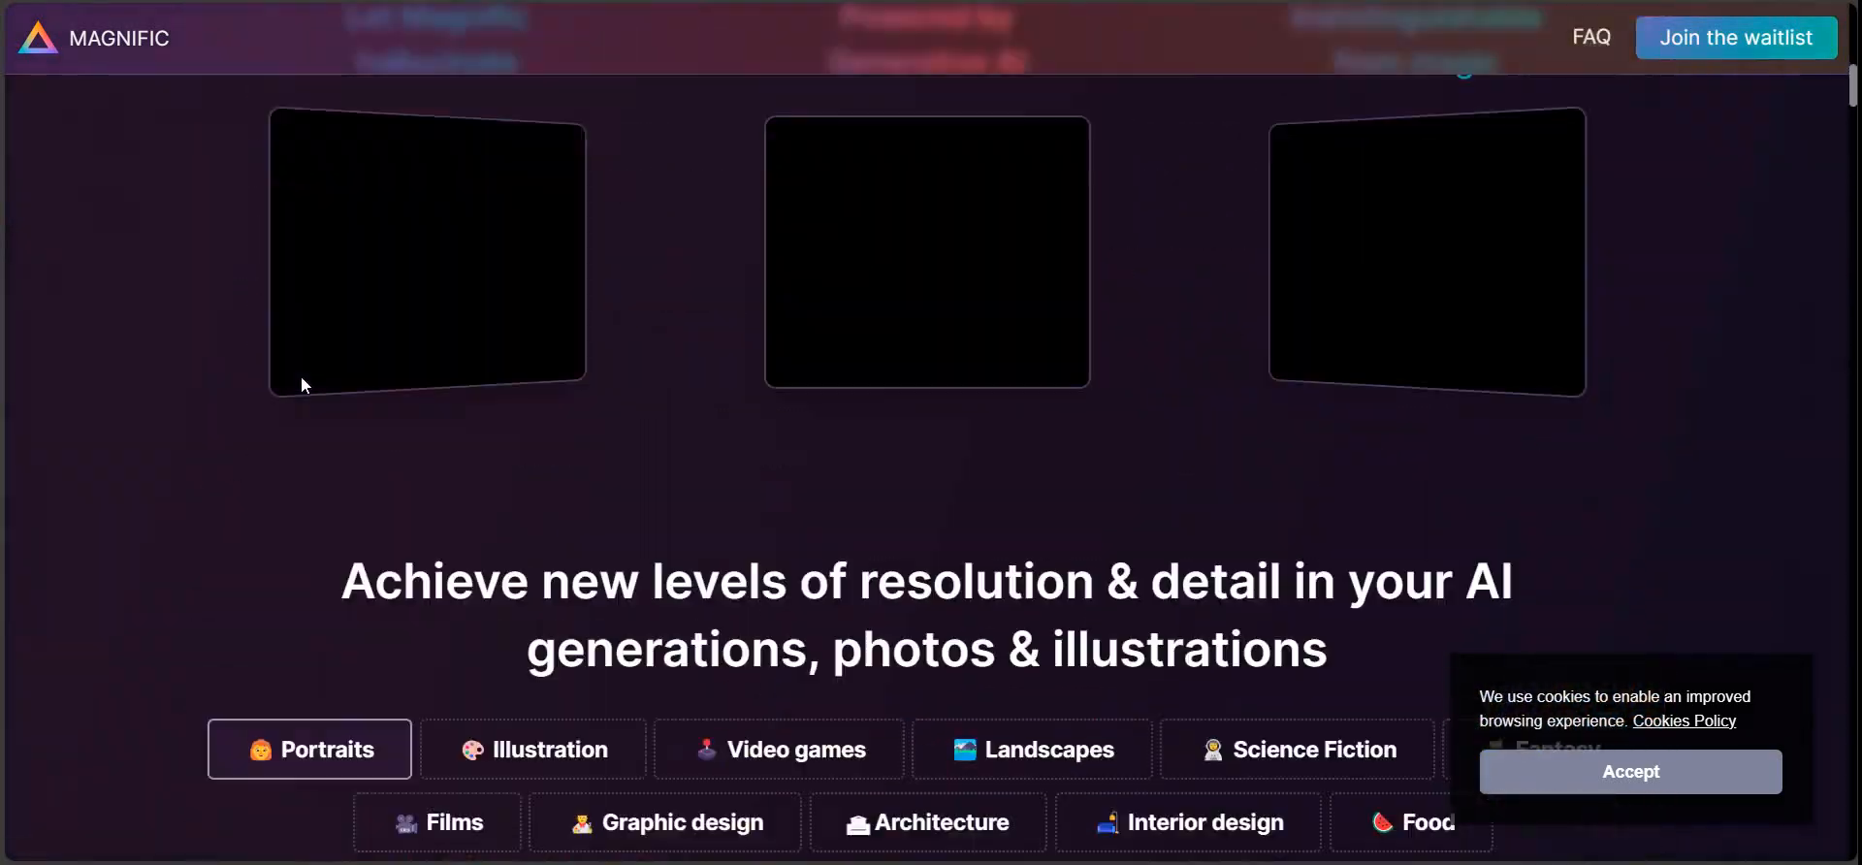
pyautogui.scroll(-13, 258, 354)
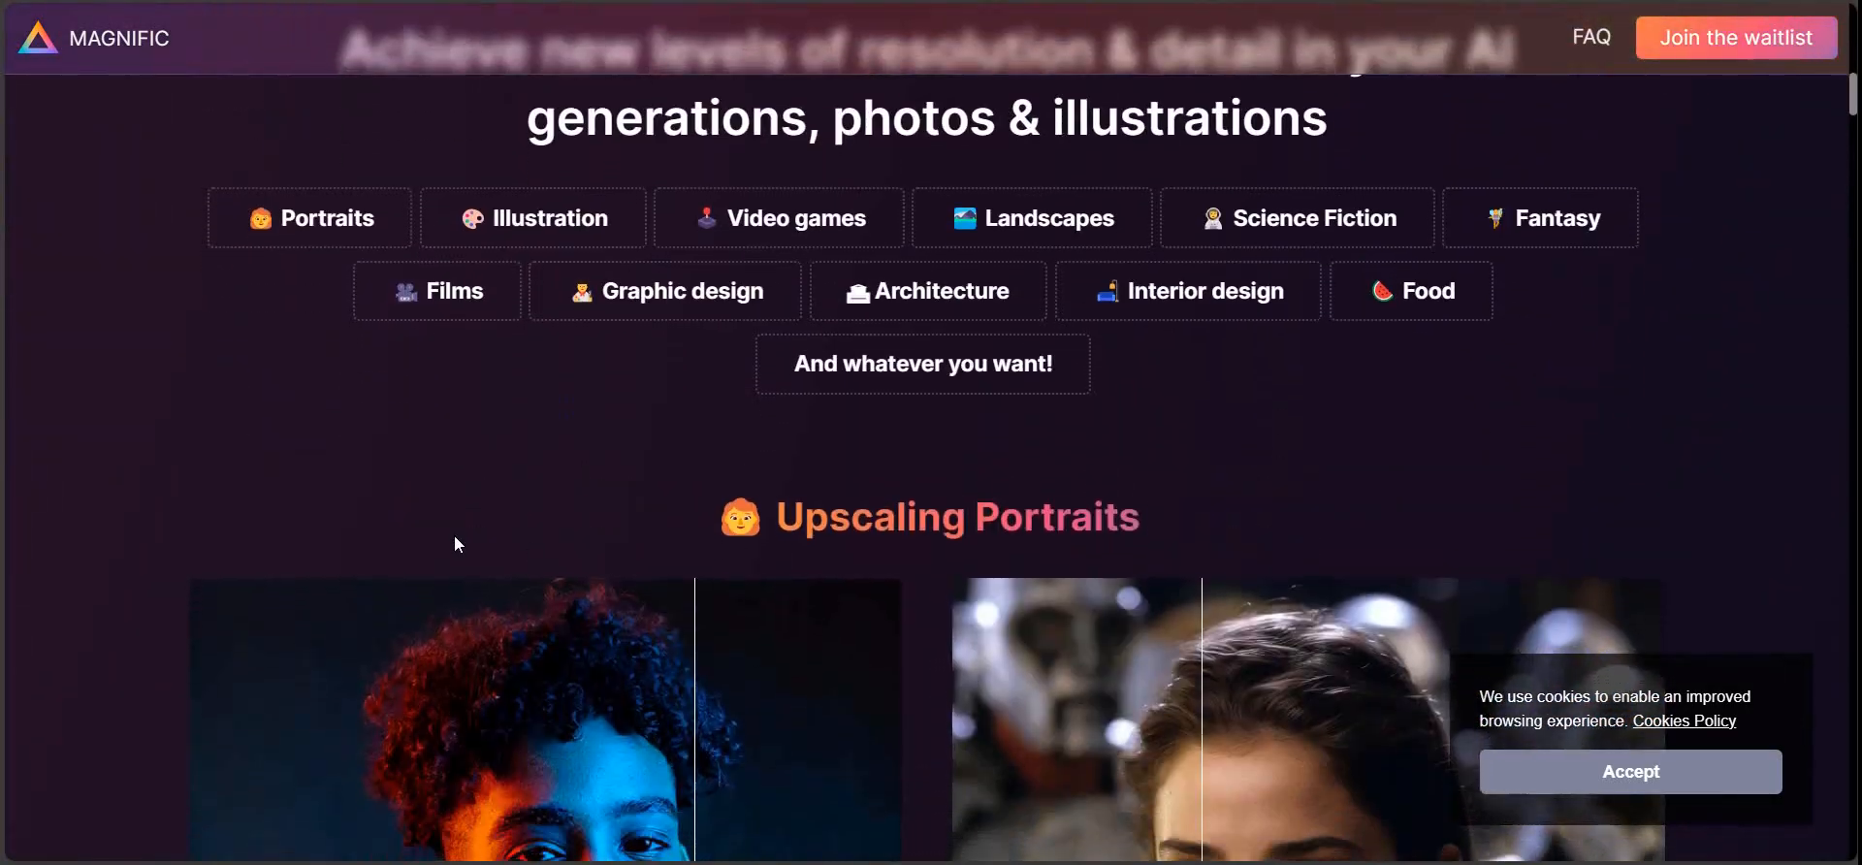
pyautogui.scroll(13, 453, 540)
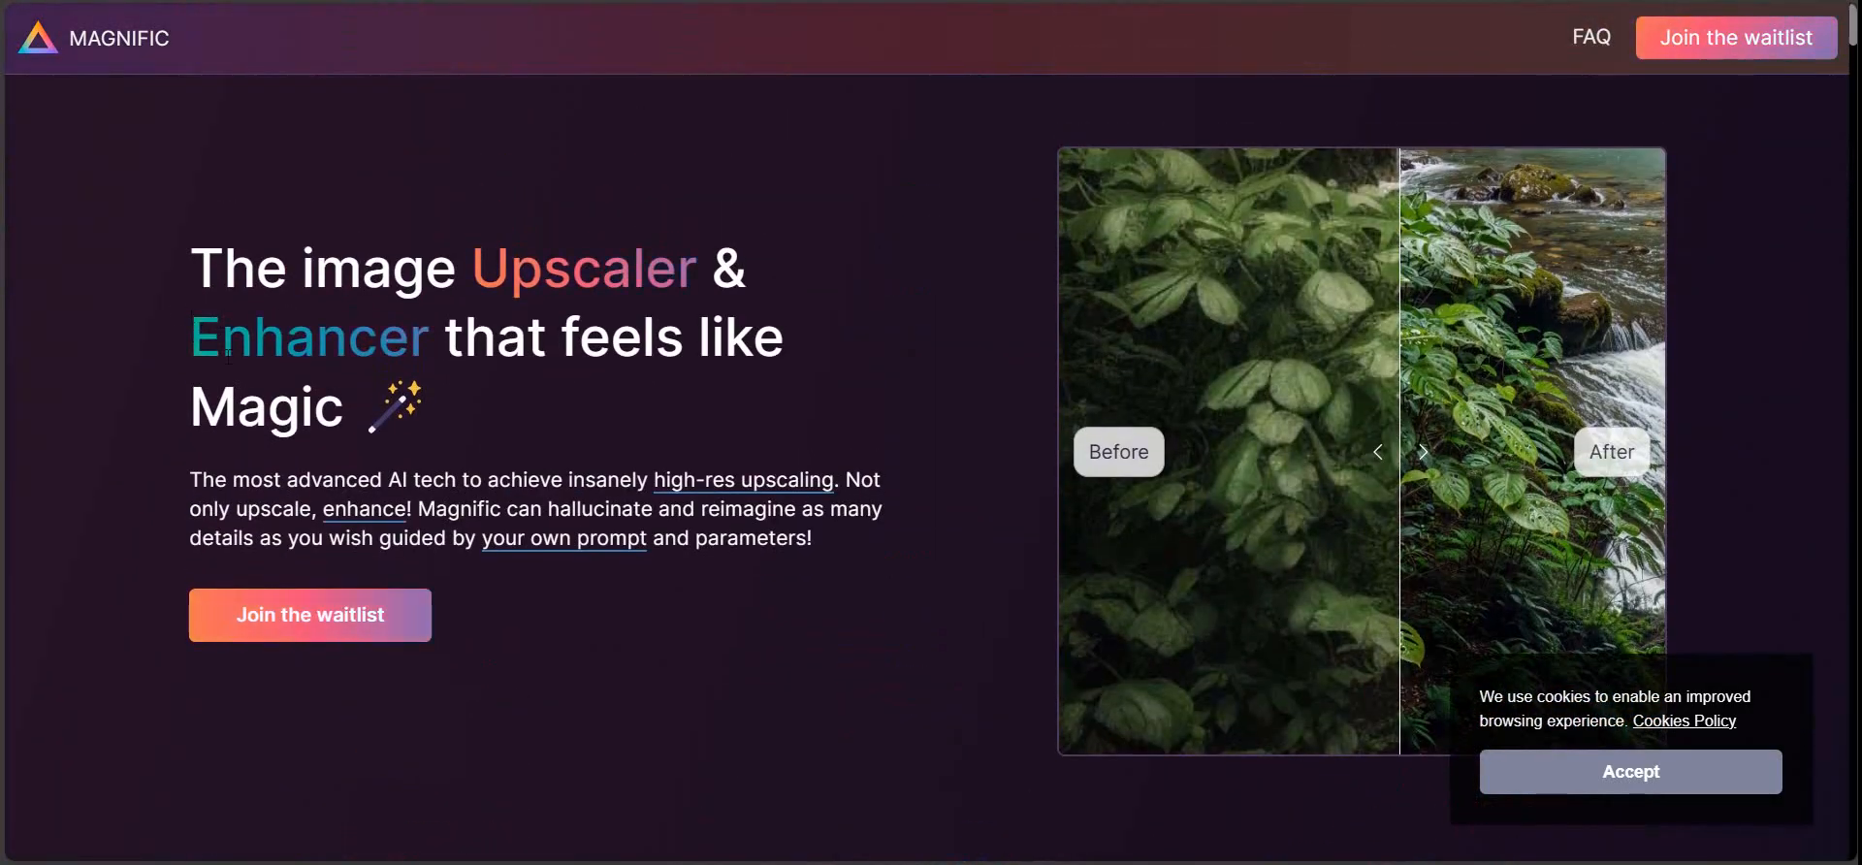
pyautogui.scroll(-9, 227, 351)
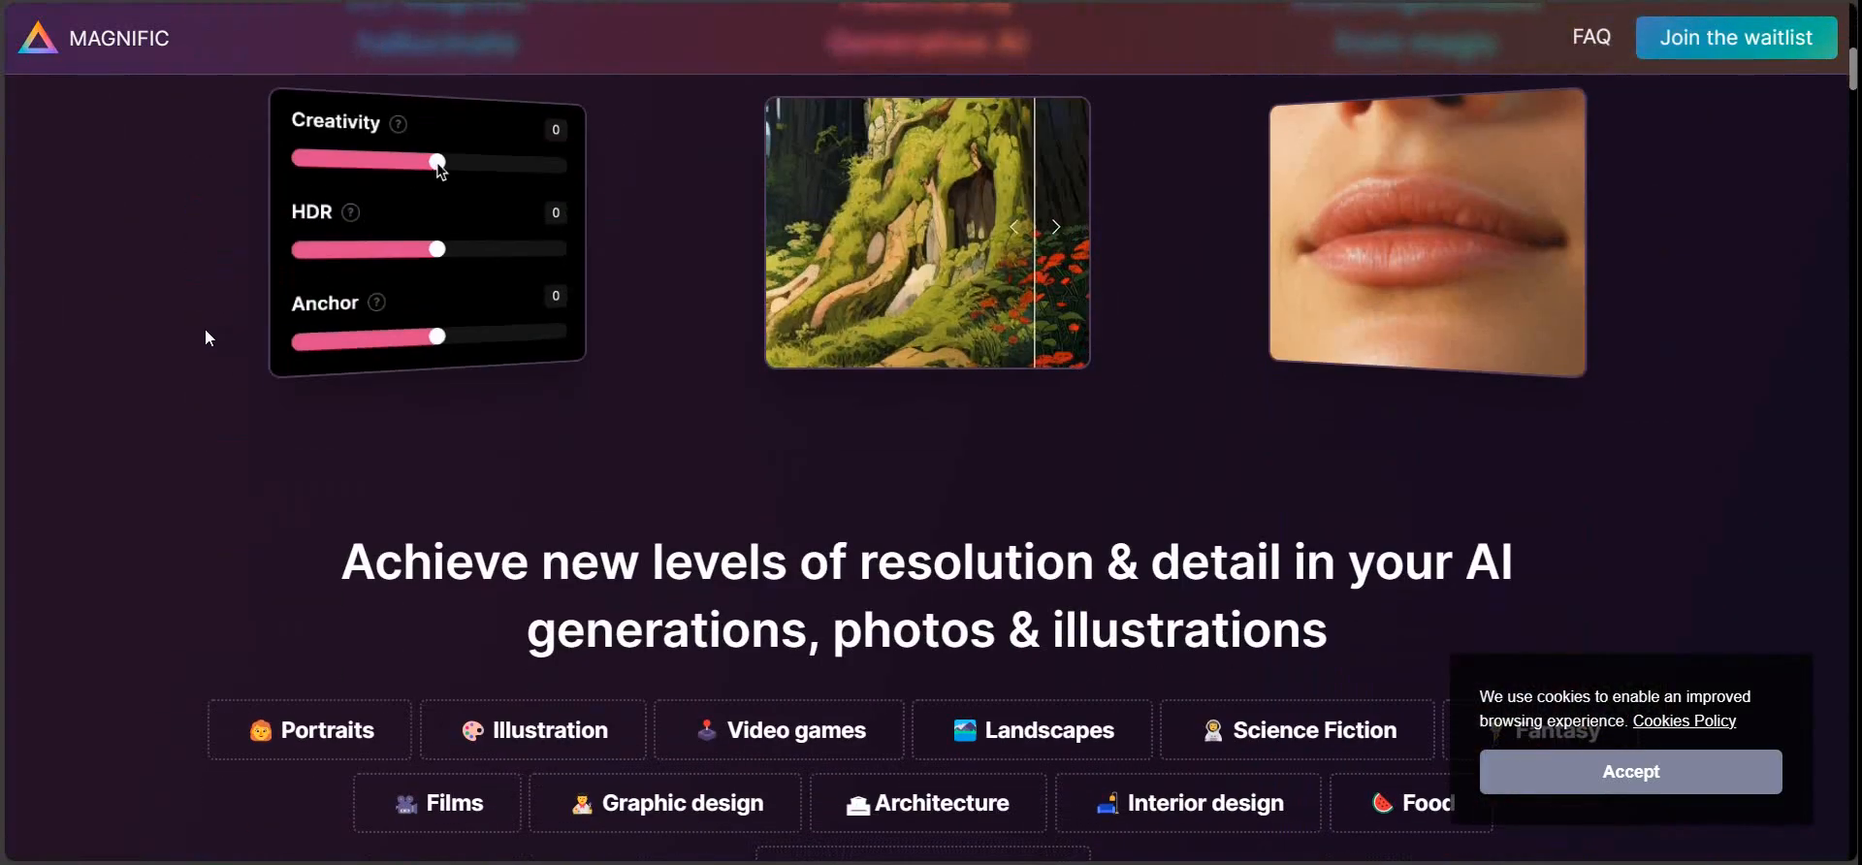
pyautogui.scroll(-10, 206, 335)
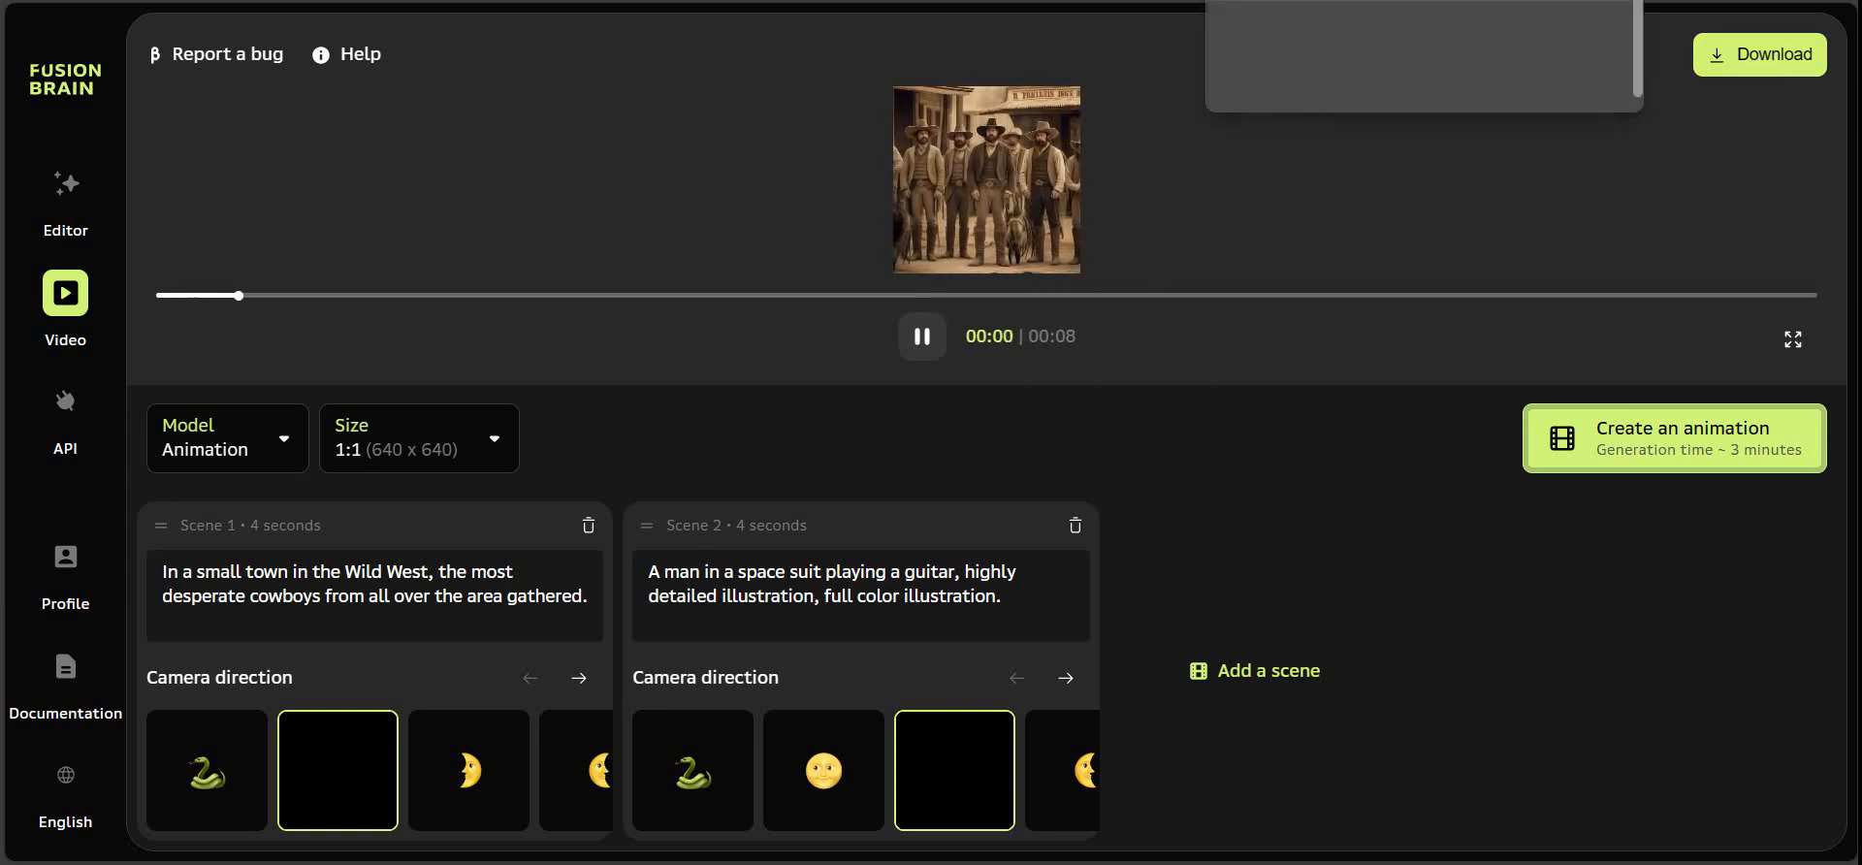
pyautogui.click(1358, 25)
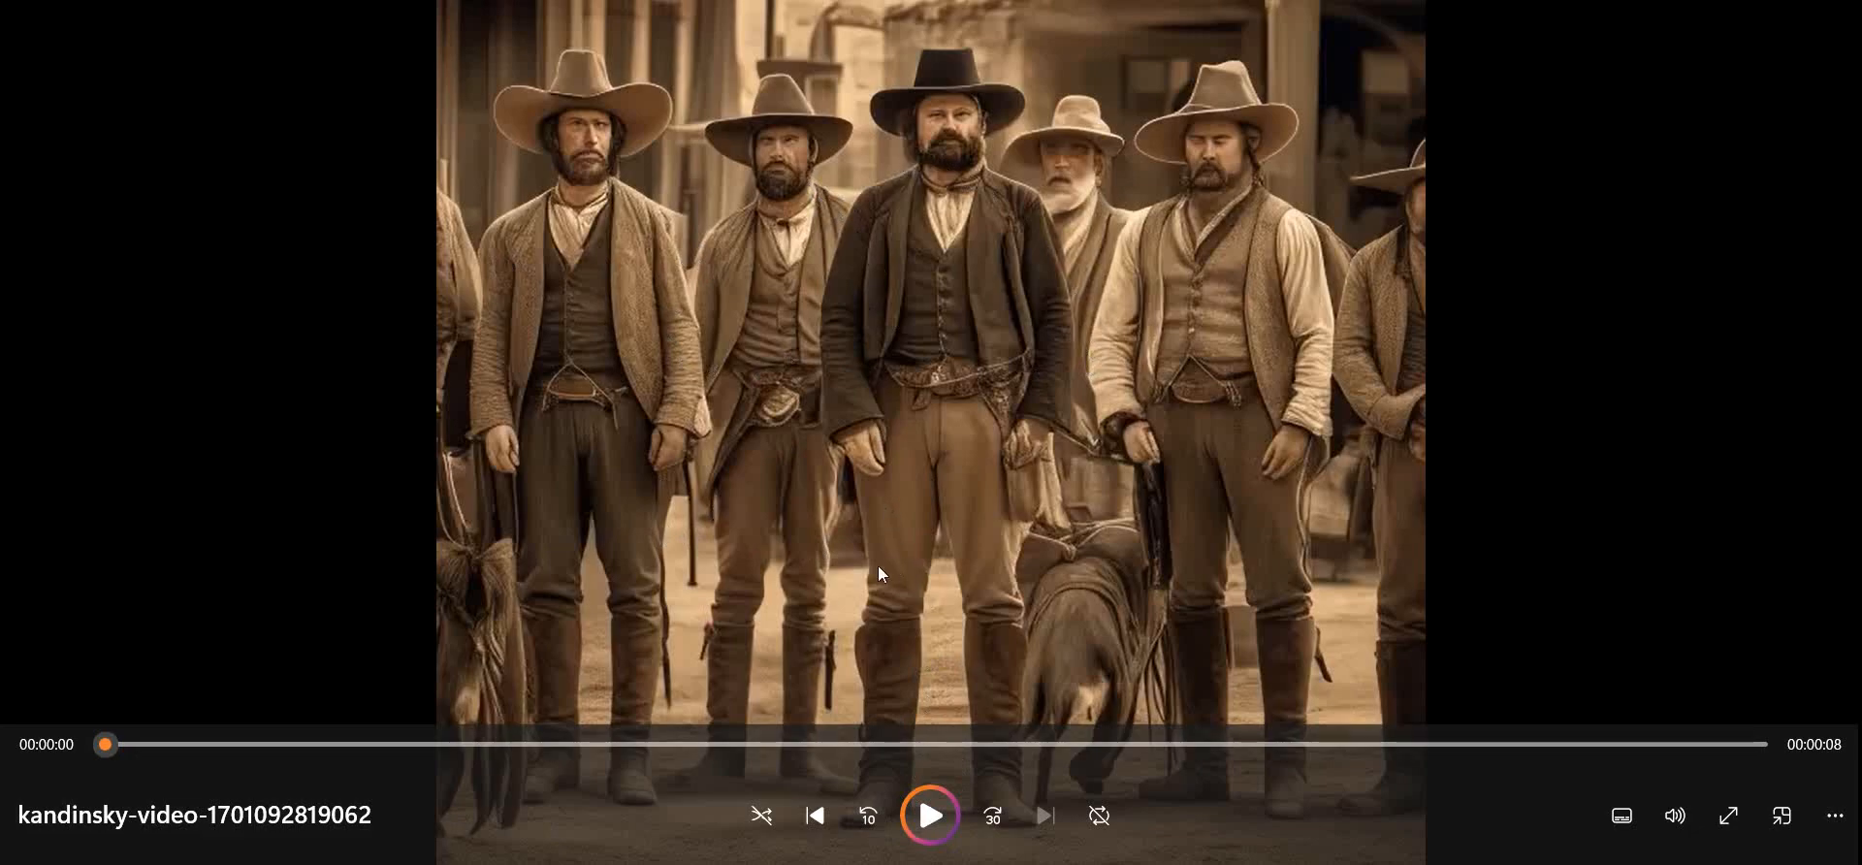
pyautogui.click(932, 815)
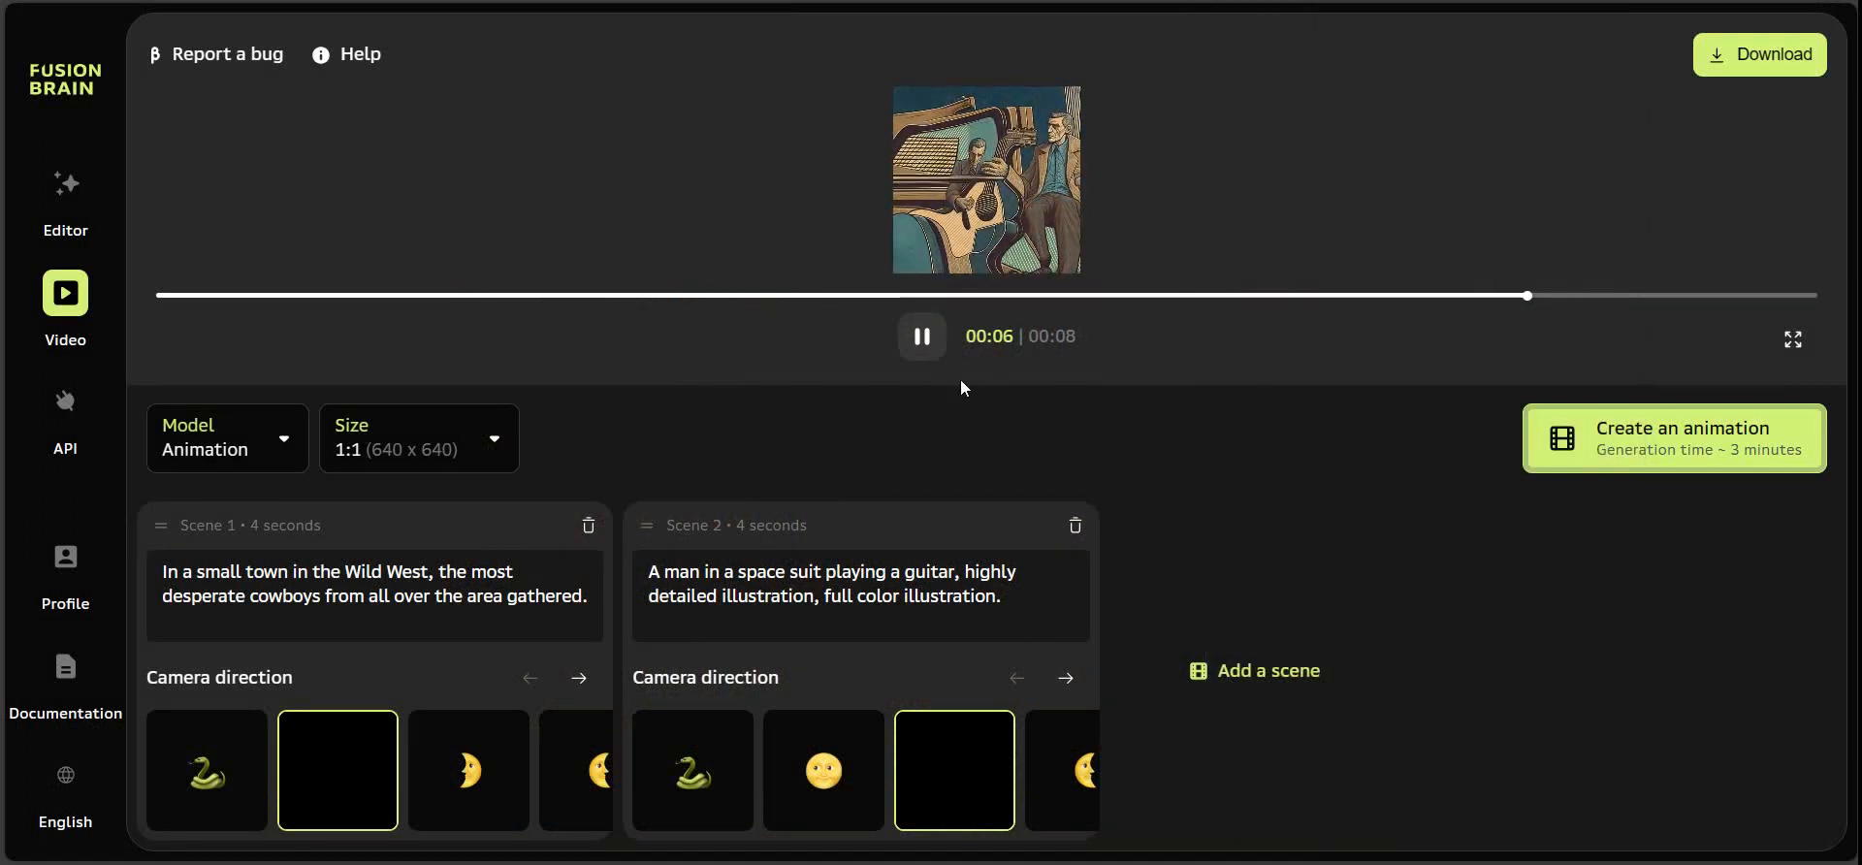
# Step: Pause the animation preview in Fusion Brain and add a third scene to the animation
pyautogui.click(925, 351)
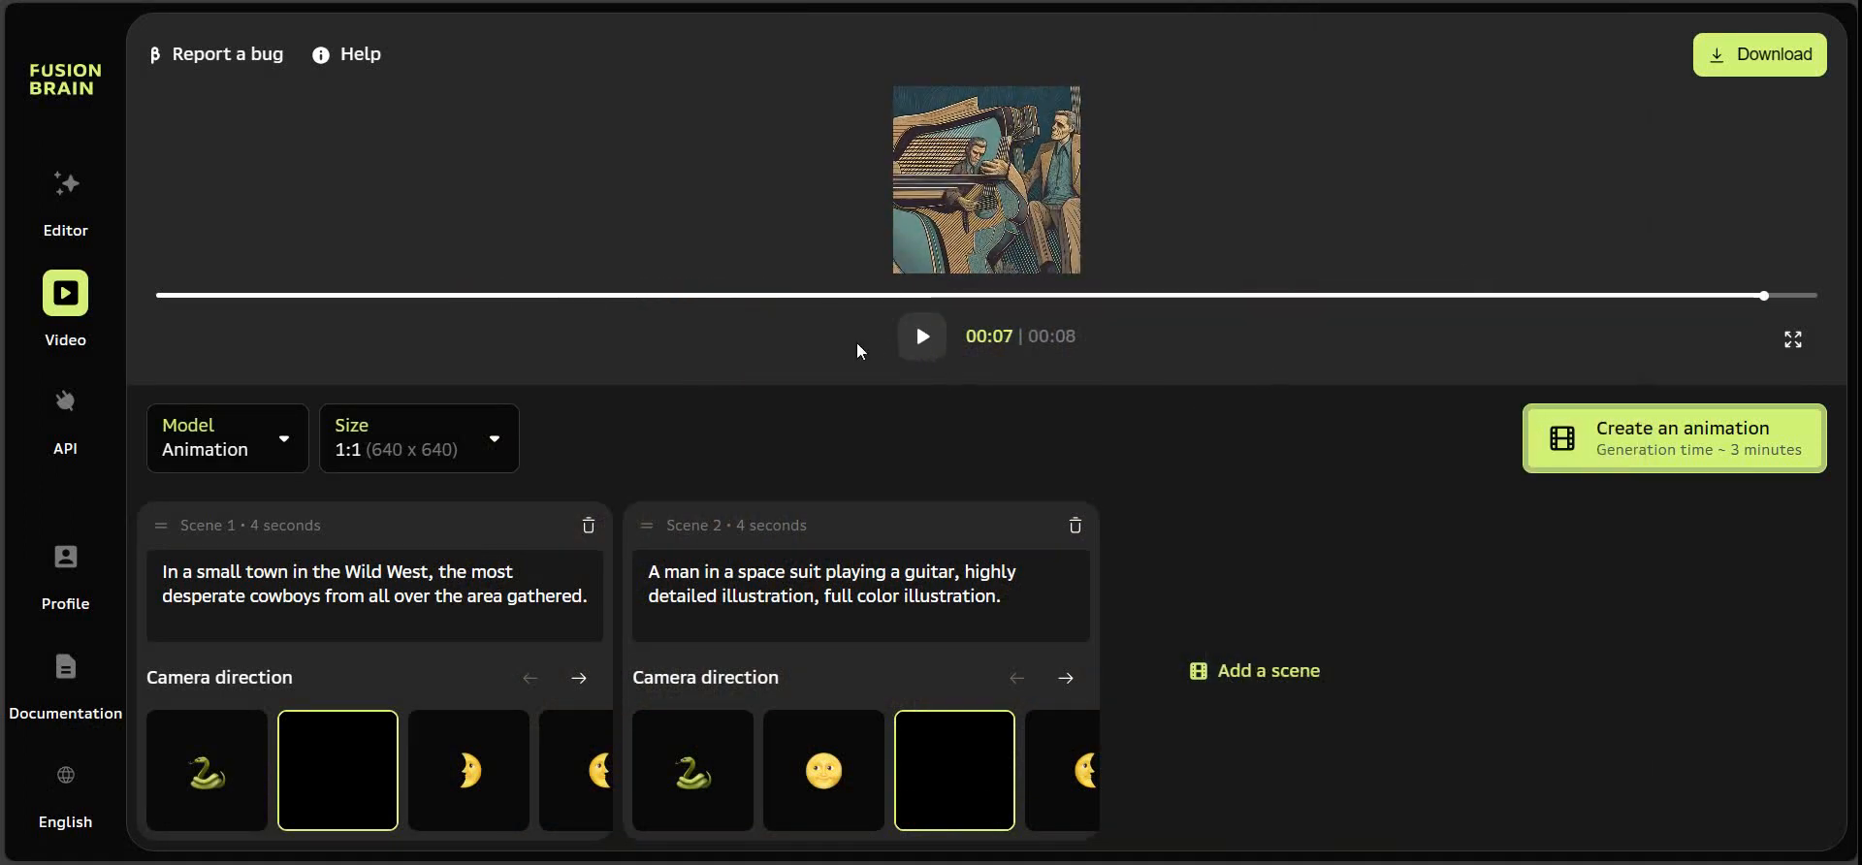
pyautogui.click(1278, 693)
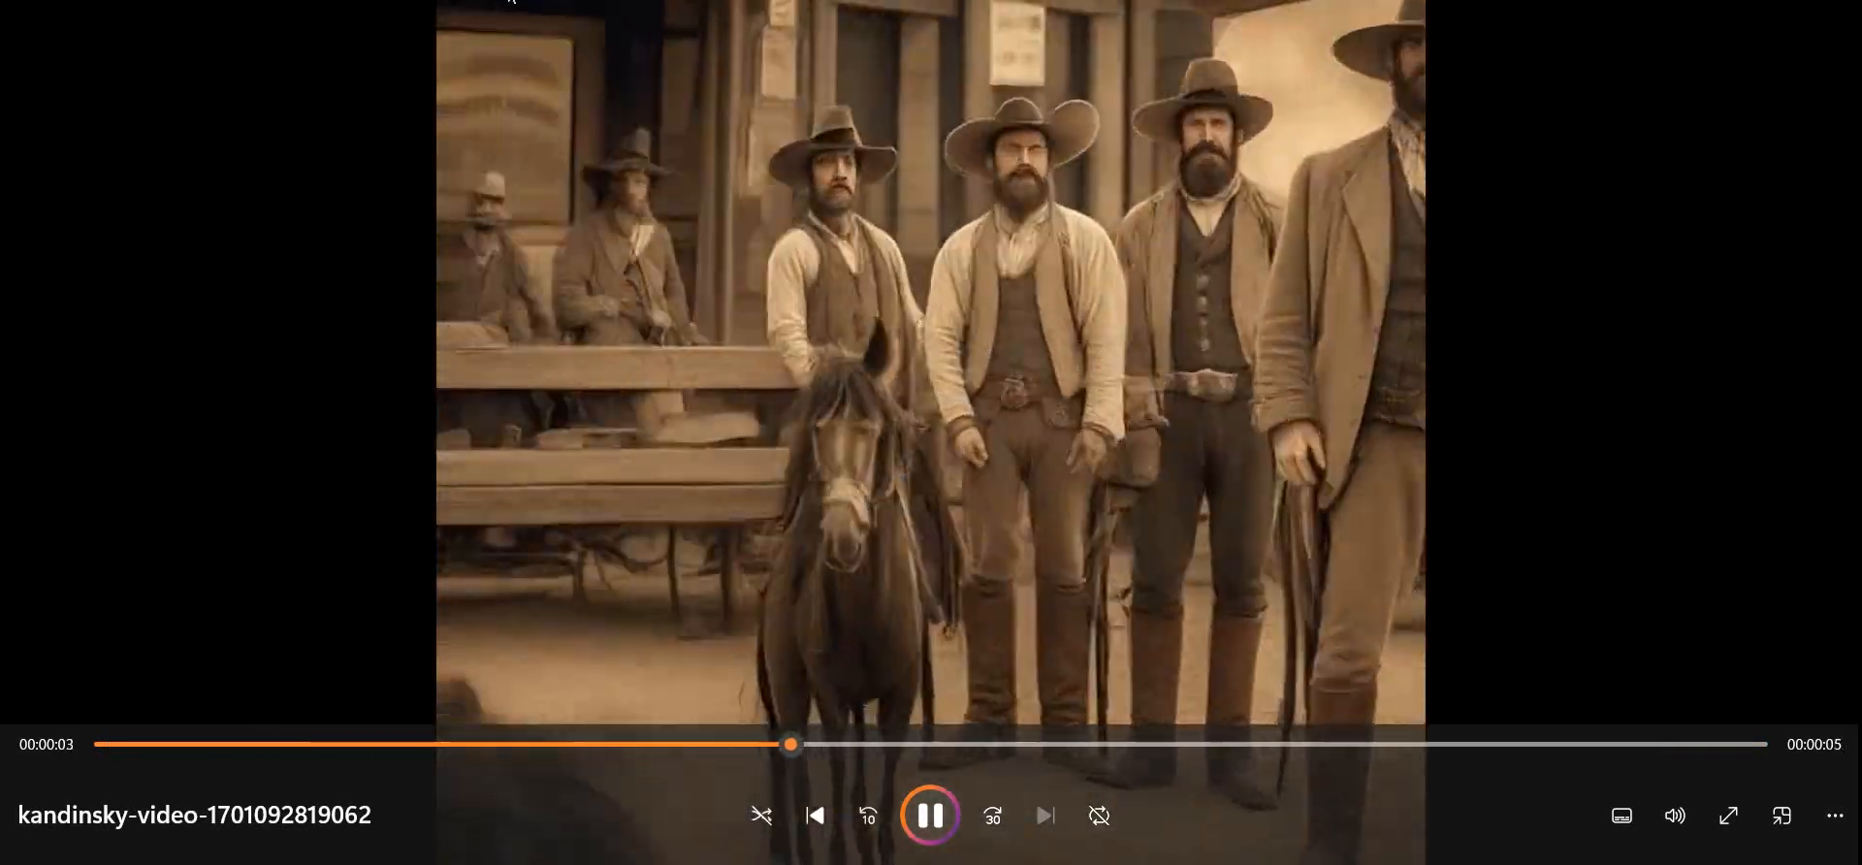
# Step: Close the media player and the downloads folder window to return to Fusion Brain
pyautogui.hotkey('alt', 'F4')
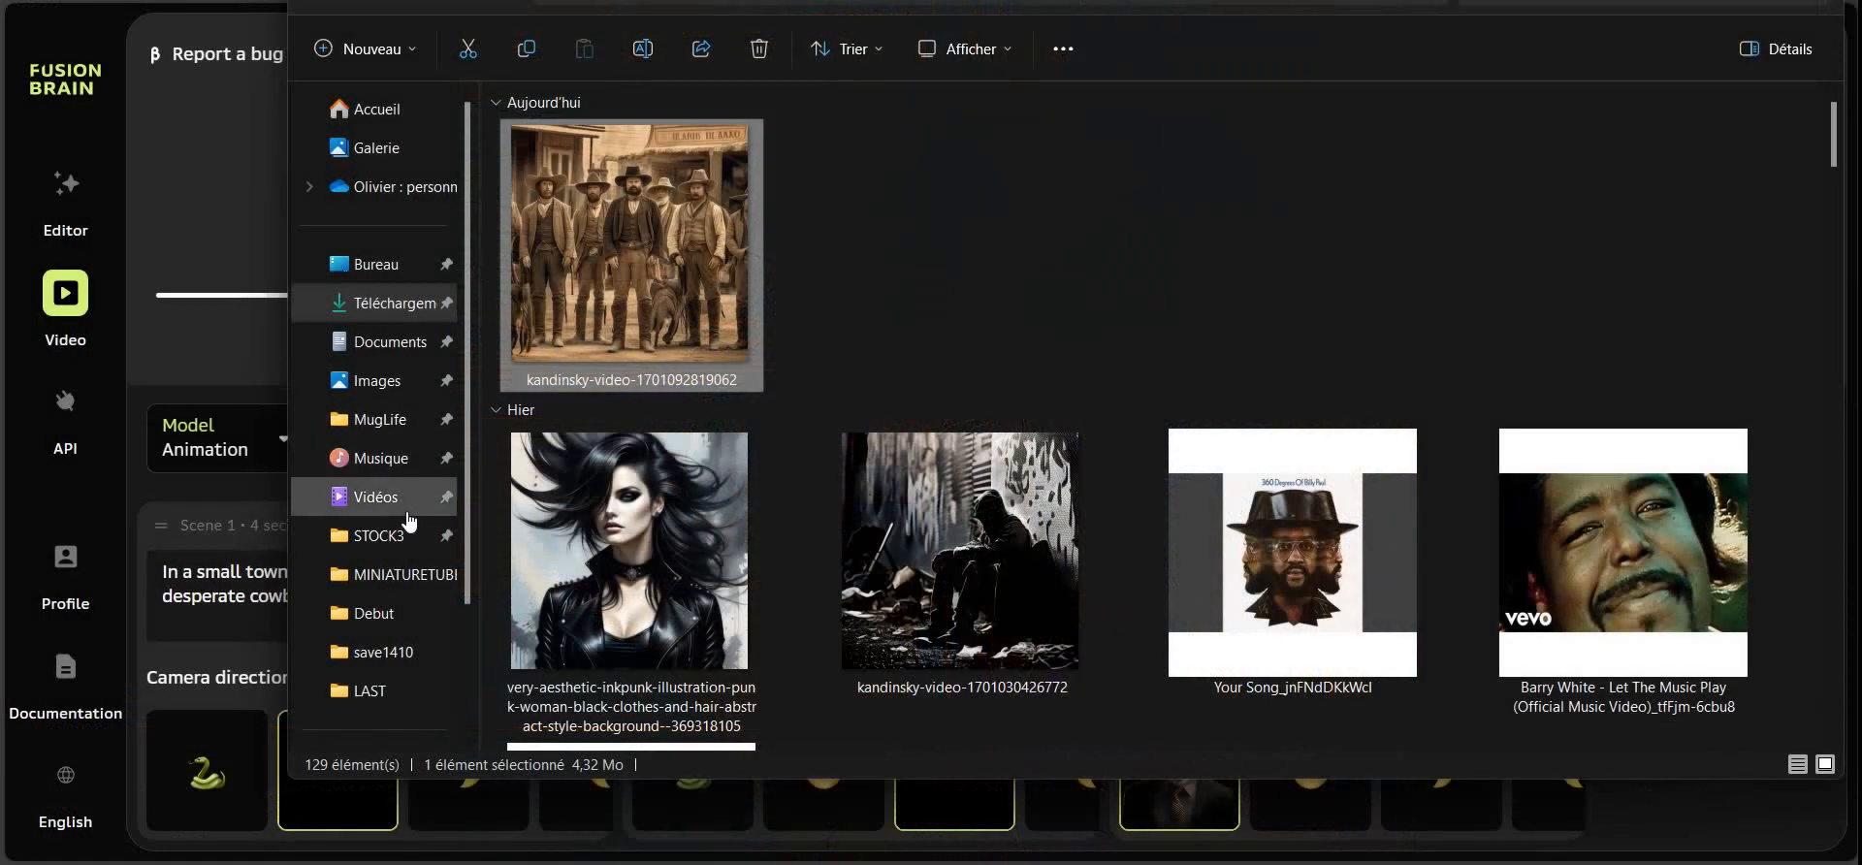
pyautogui.hotkey('alt', 'F4')
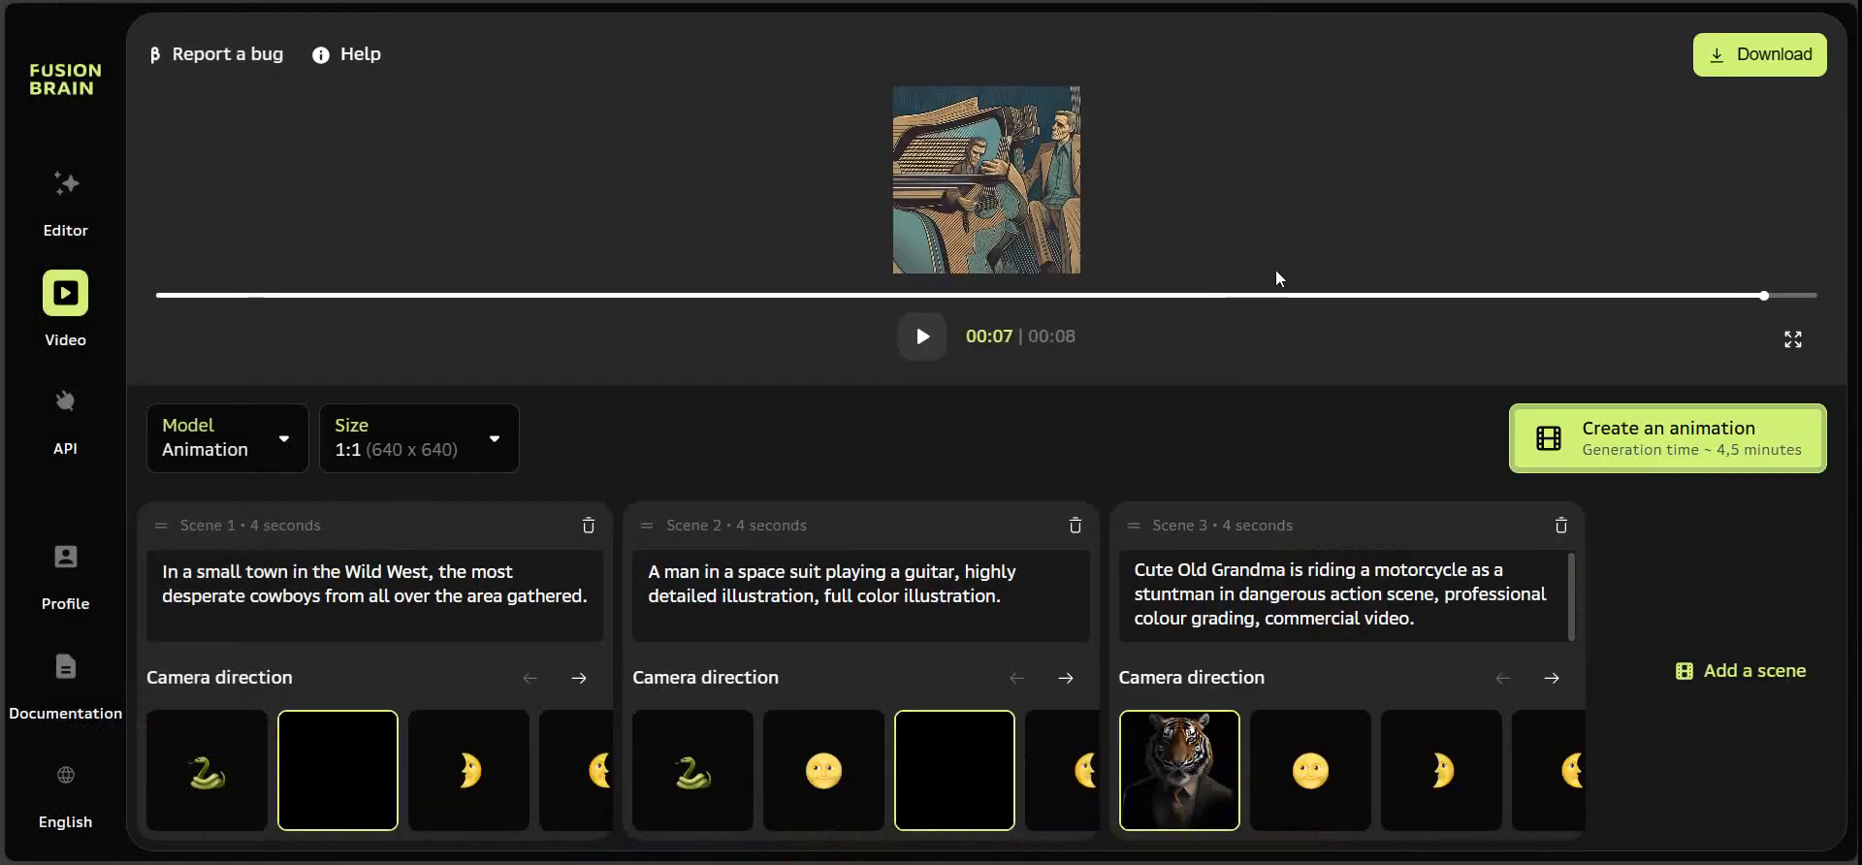
pyautogui.click(287, 446)
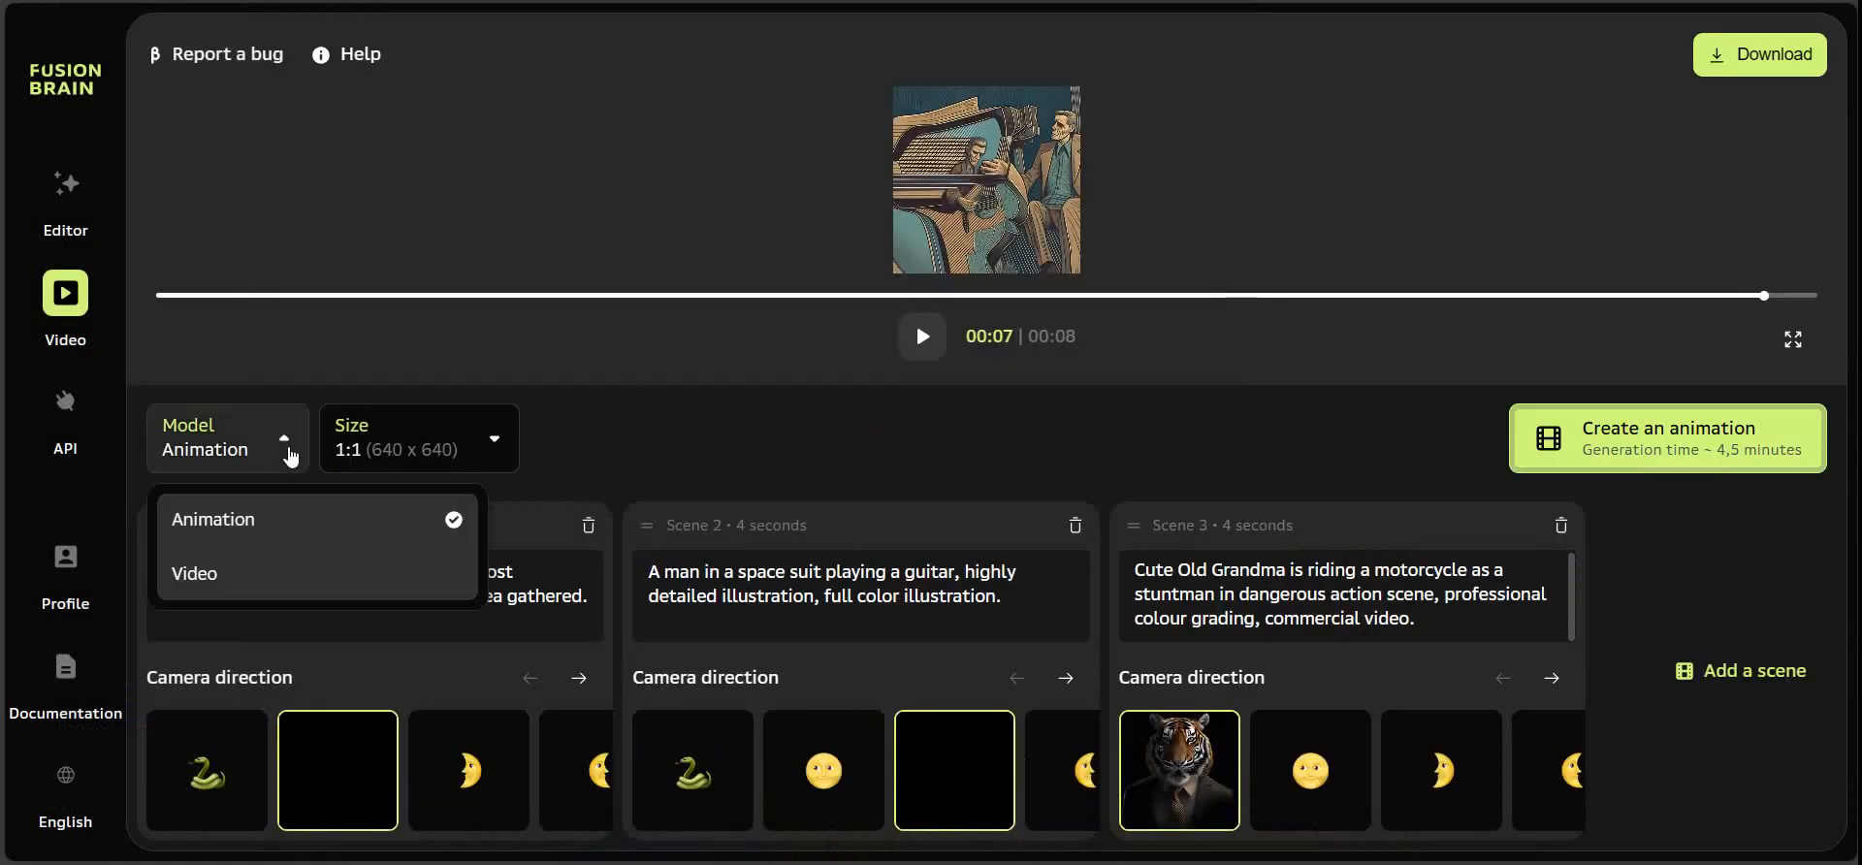
pyautogui.click(275, 590)
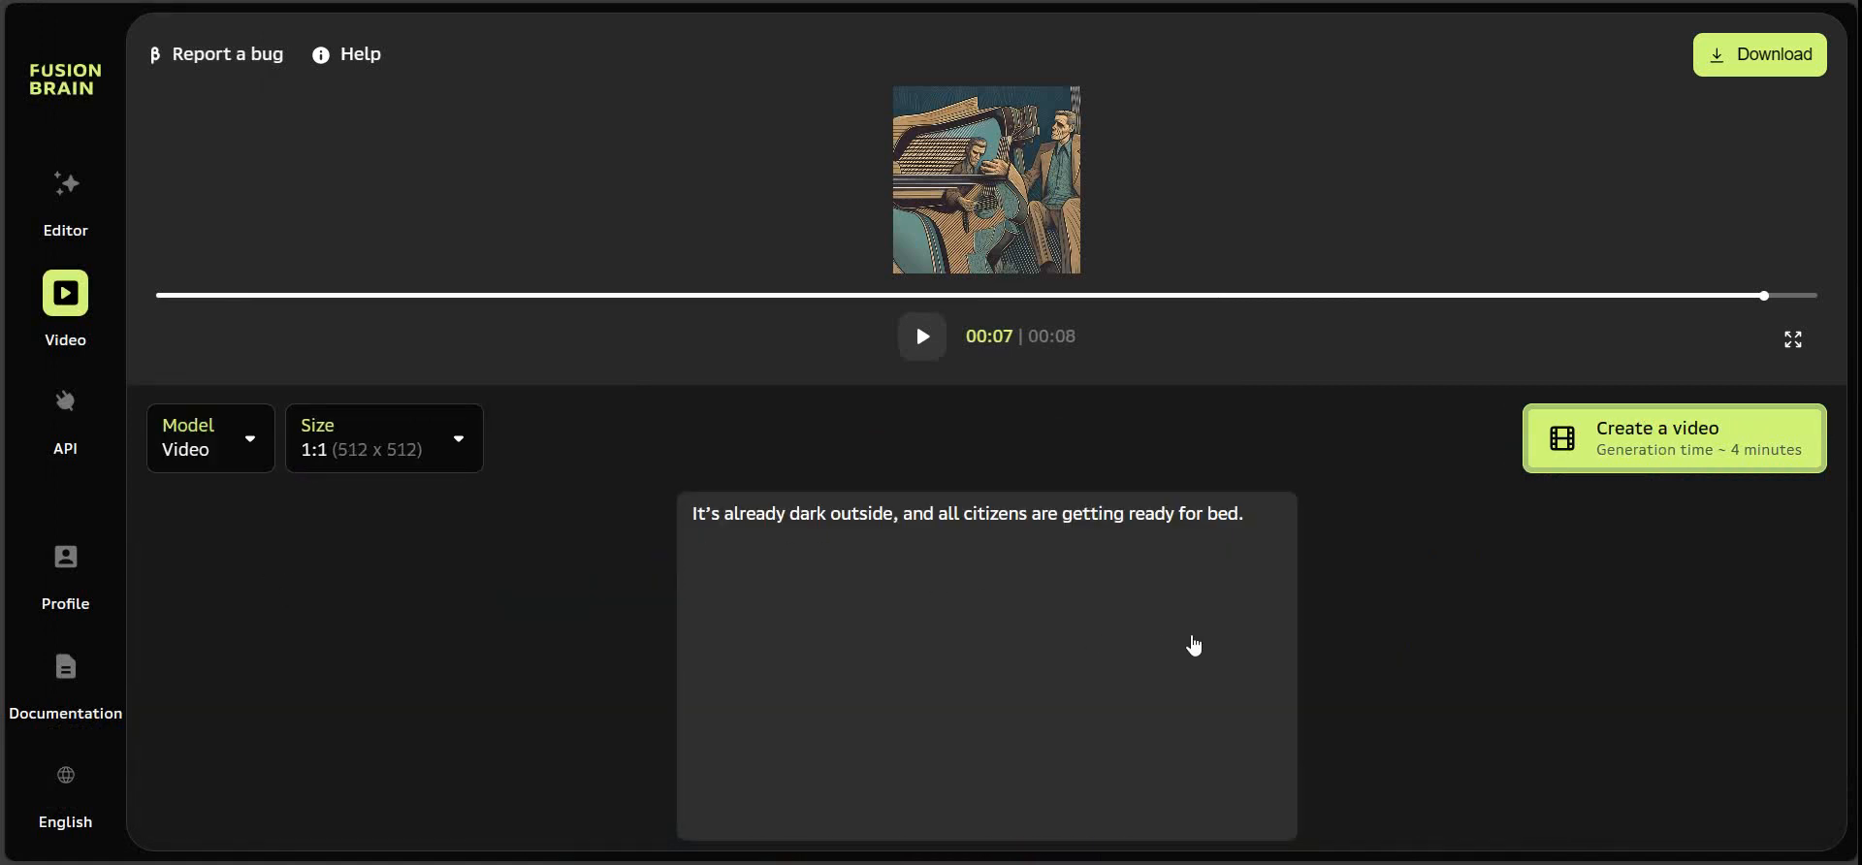
pyautogui.click(256, 462)
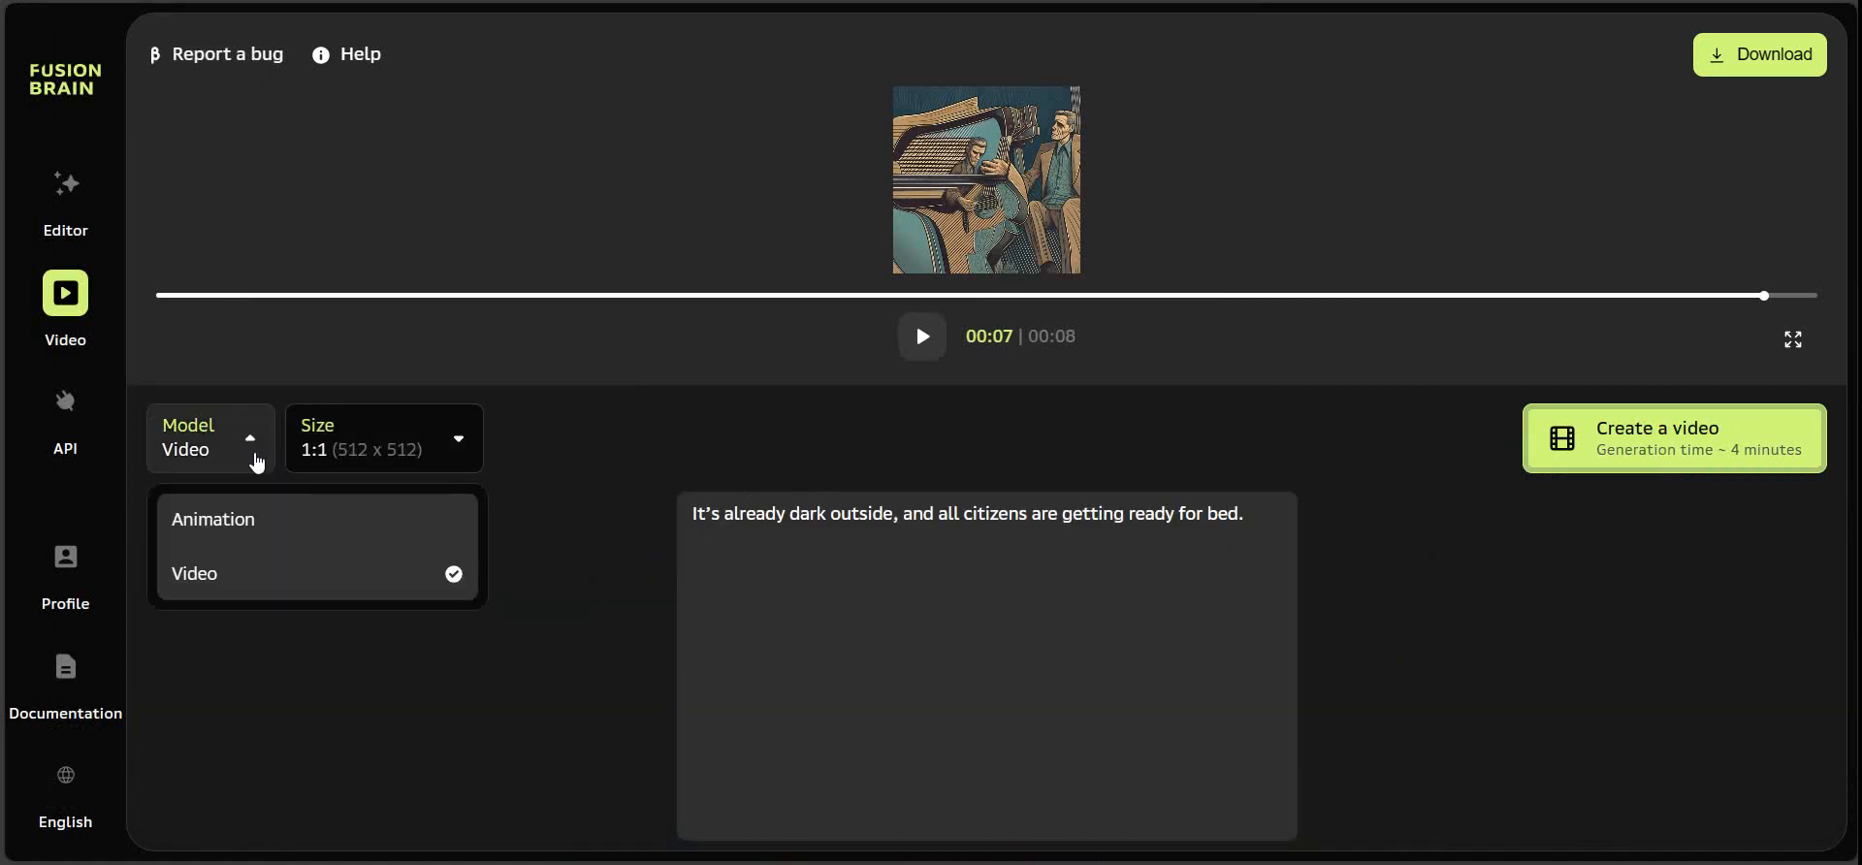
pyautogui.click(251, 522)
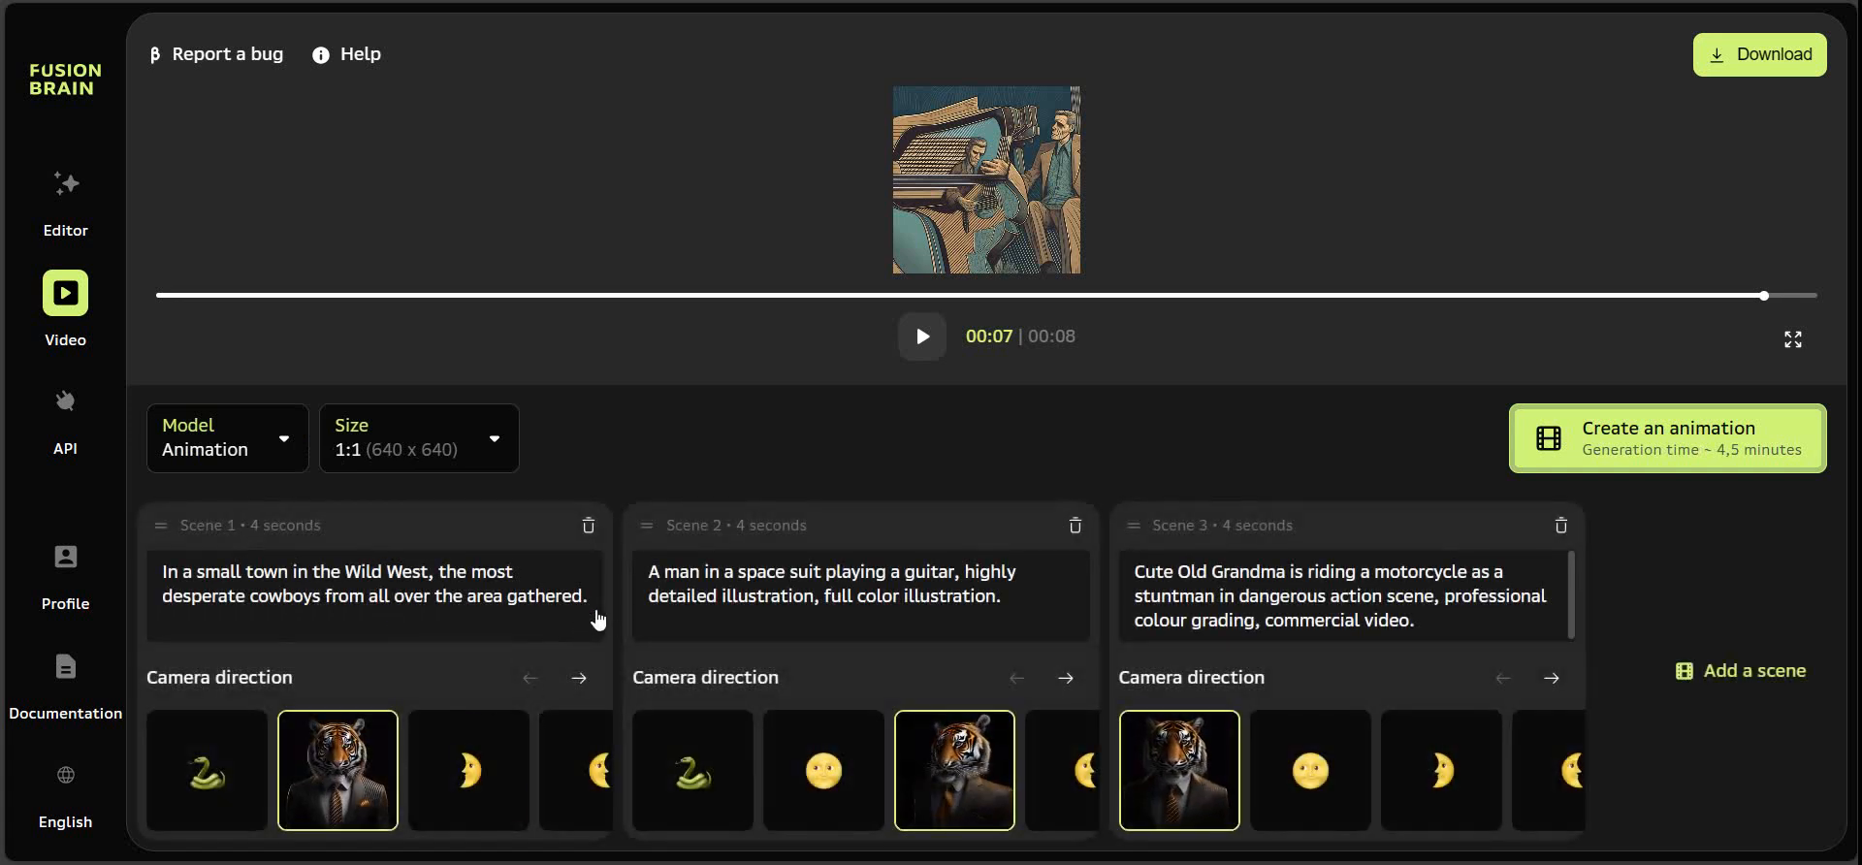
# Step: Copy the Wild West cowboys prompt from Scene 1 and change the generation model to Video
pyautogui.moveTo(595, 615); pyautogui.dragTo(165, 574)
pyautogui.hotkey('ctrl', 'c')
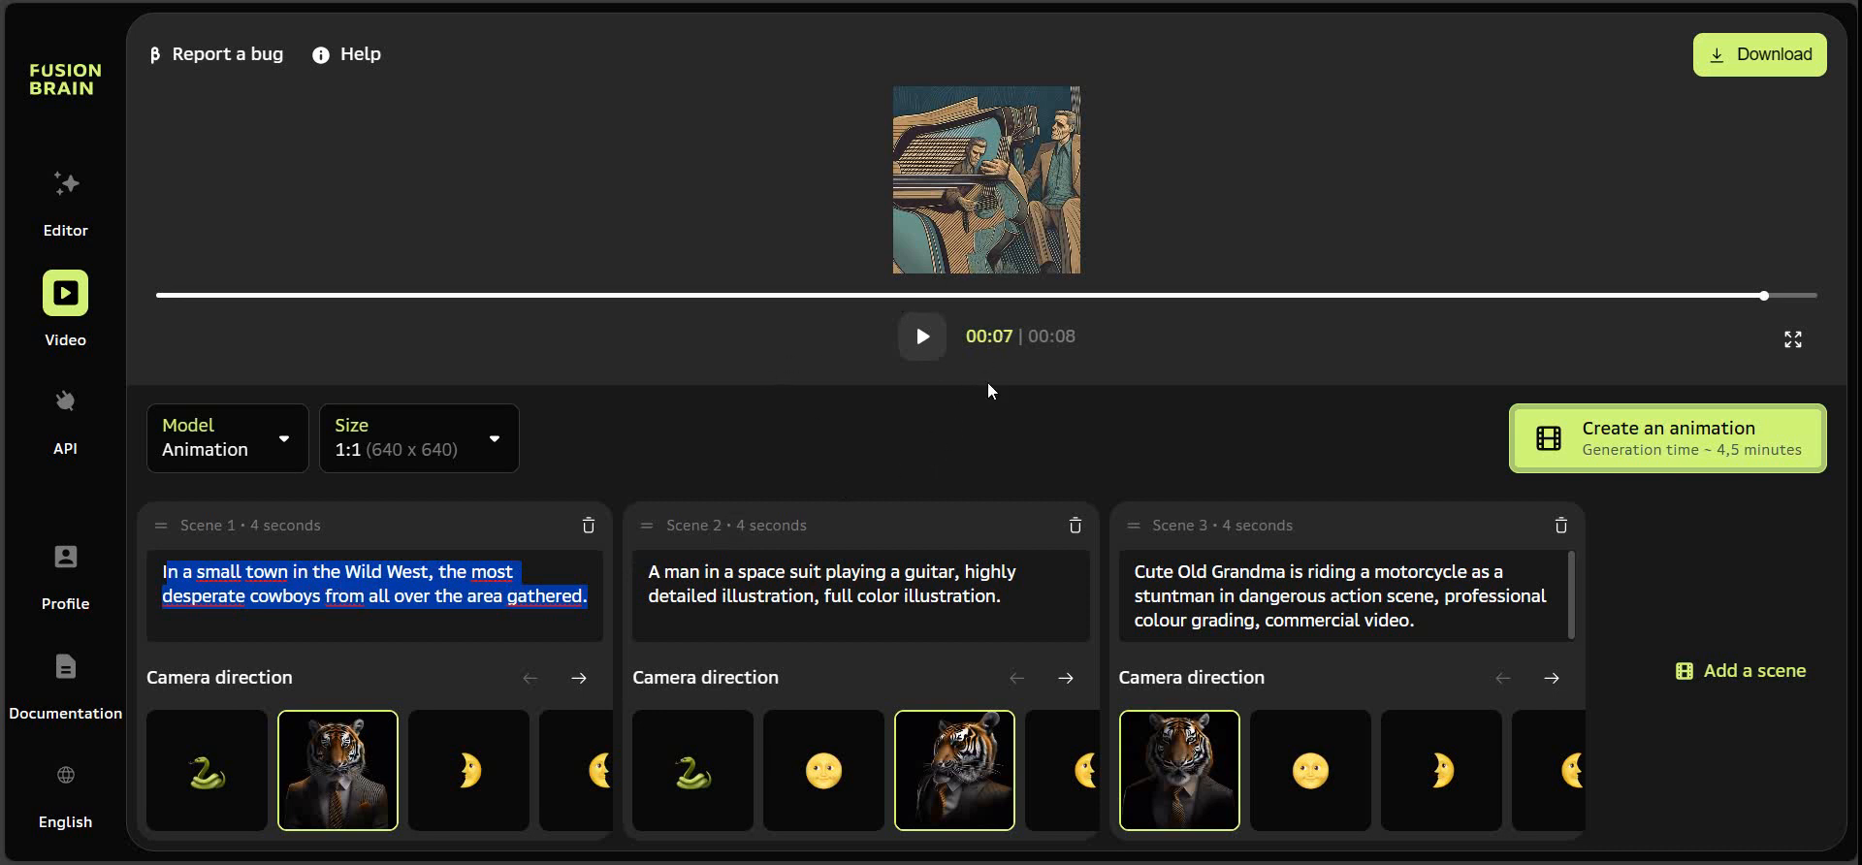
pyautogui.click(284, 448)
pyautogui.click(285, 572)
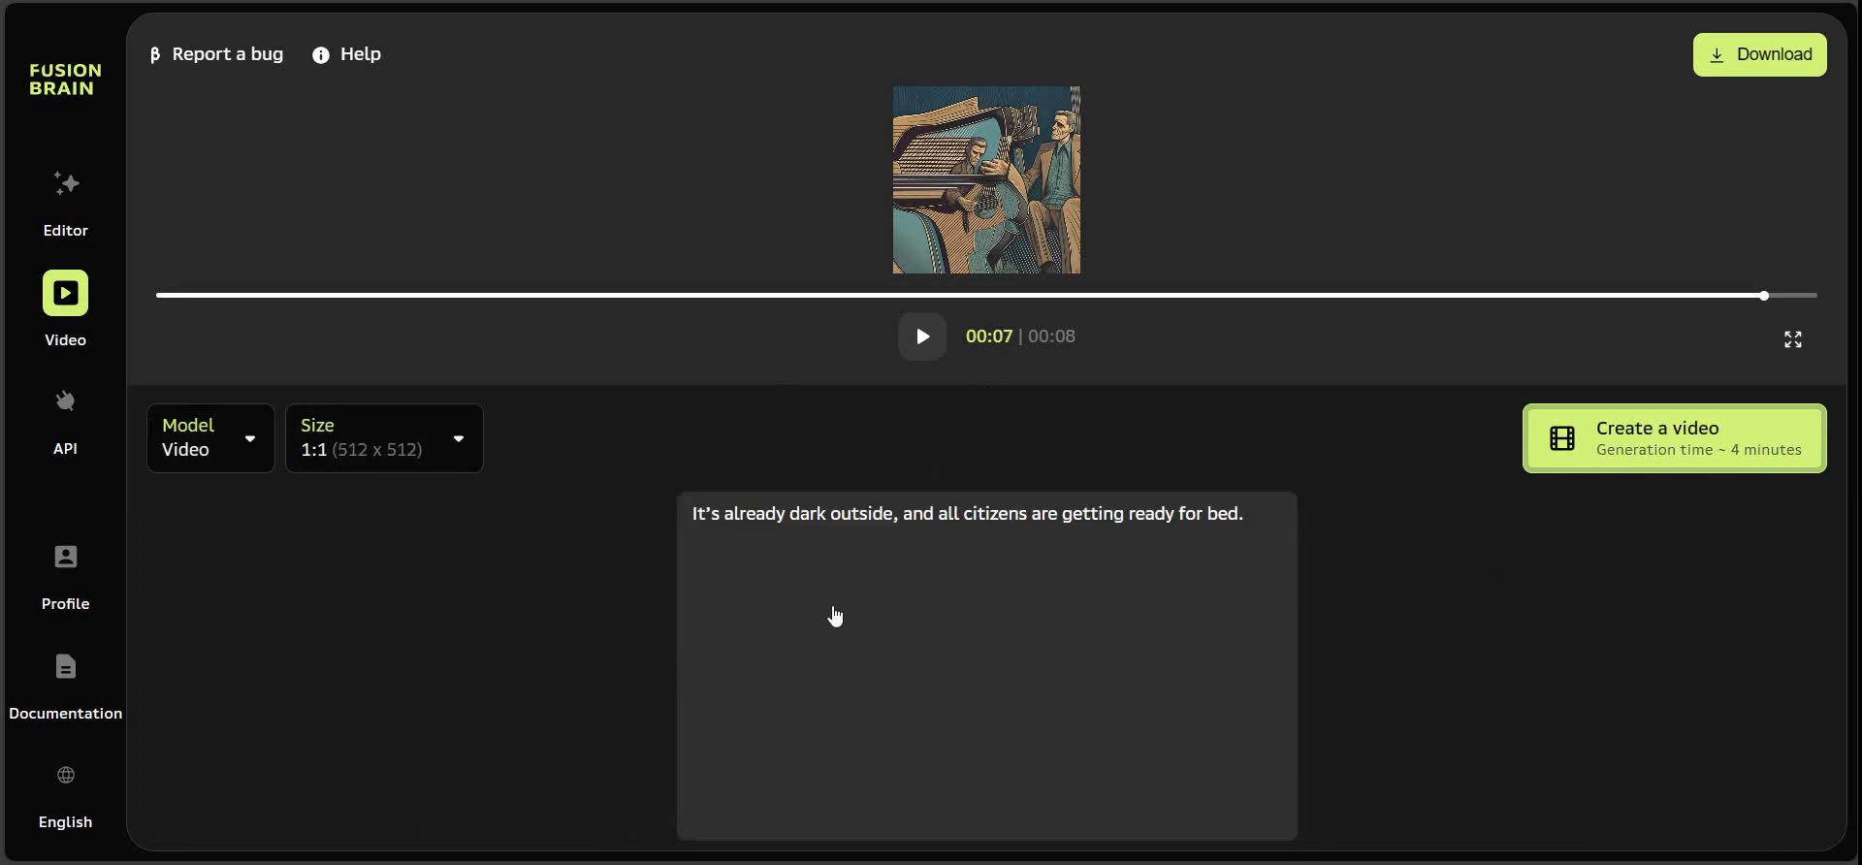
# Step: Paste the copied Wild West cowboys prompt into the video's prompt text and delete the leading words "It's already dark"
pyautogui.hotkey('ctrl', 'v')
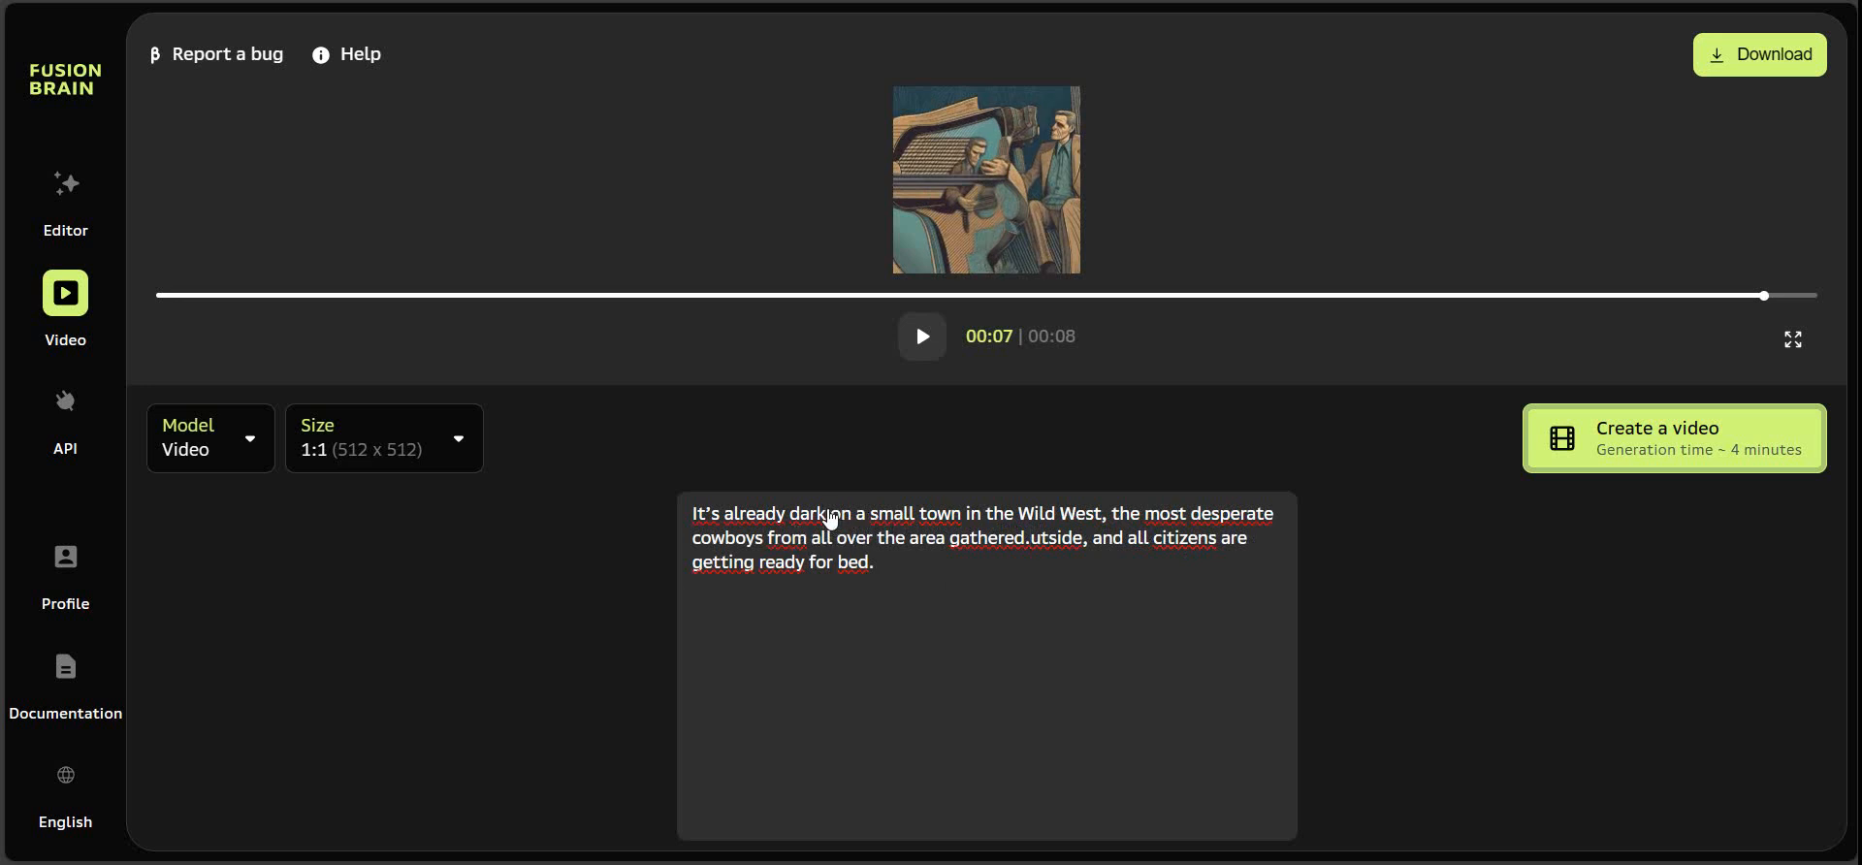
pyautogui.press('BackSpace')
pyautogui.press('BackSpace')
pyautogui.press('BackSpace')
pyautogui.press('BackSpace')
pyautogui.press('BackSpace')
pyautogui.press('BackSpace')
pyautogui.press('BackSpace')
pyautogui.press('BackSpace')
pyautogui.press('BackSpace')
pyautogui.press('BackSpace')
pyautogui.press('BackSpace')
pyautogui.press('BackSpace')
pyautogui.press('BackSpace')
pyautogui.press('BackSpace')
pyautogui.press('BackSpace')
pyautogui.press('BackSpace')
pyautogui.press('BackSpace')
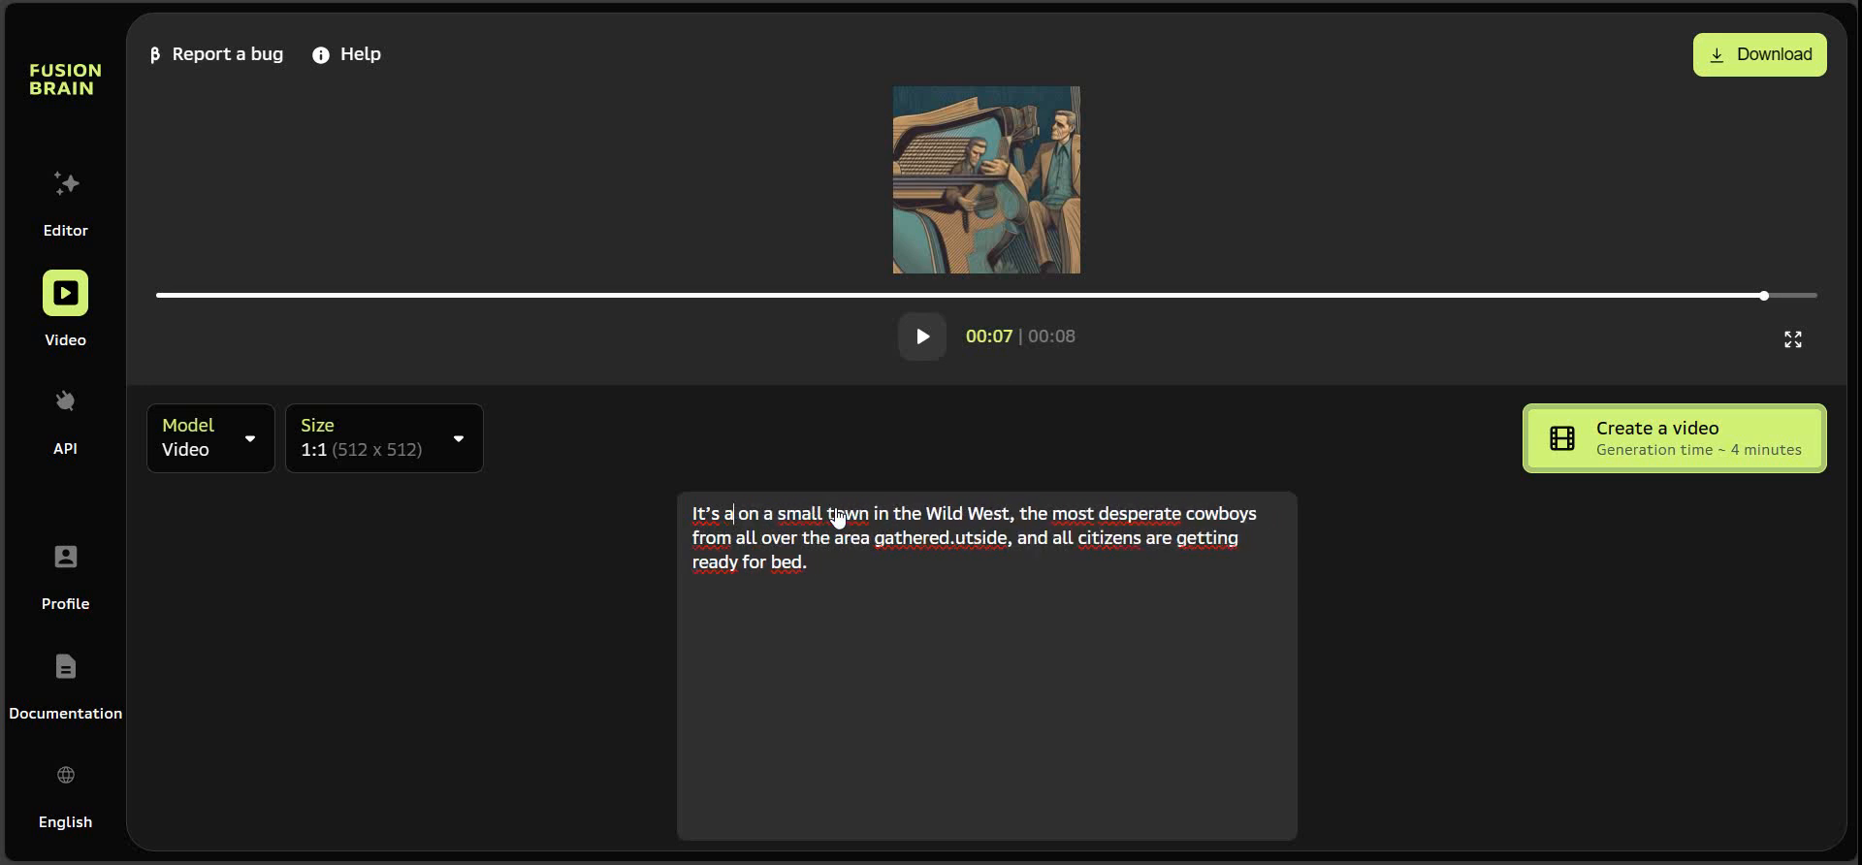
pyautogui.press('BackSpace')
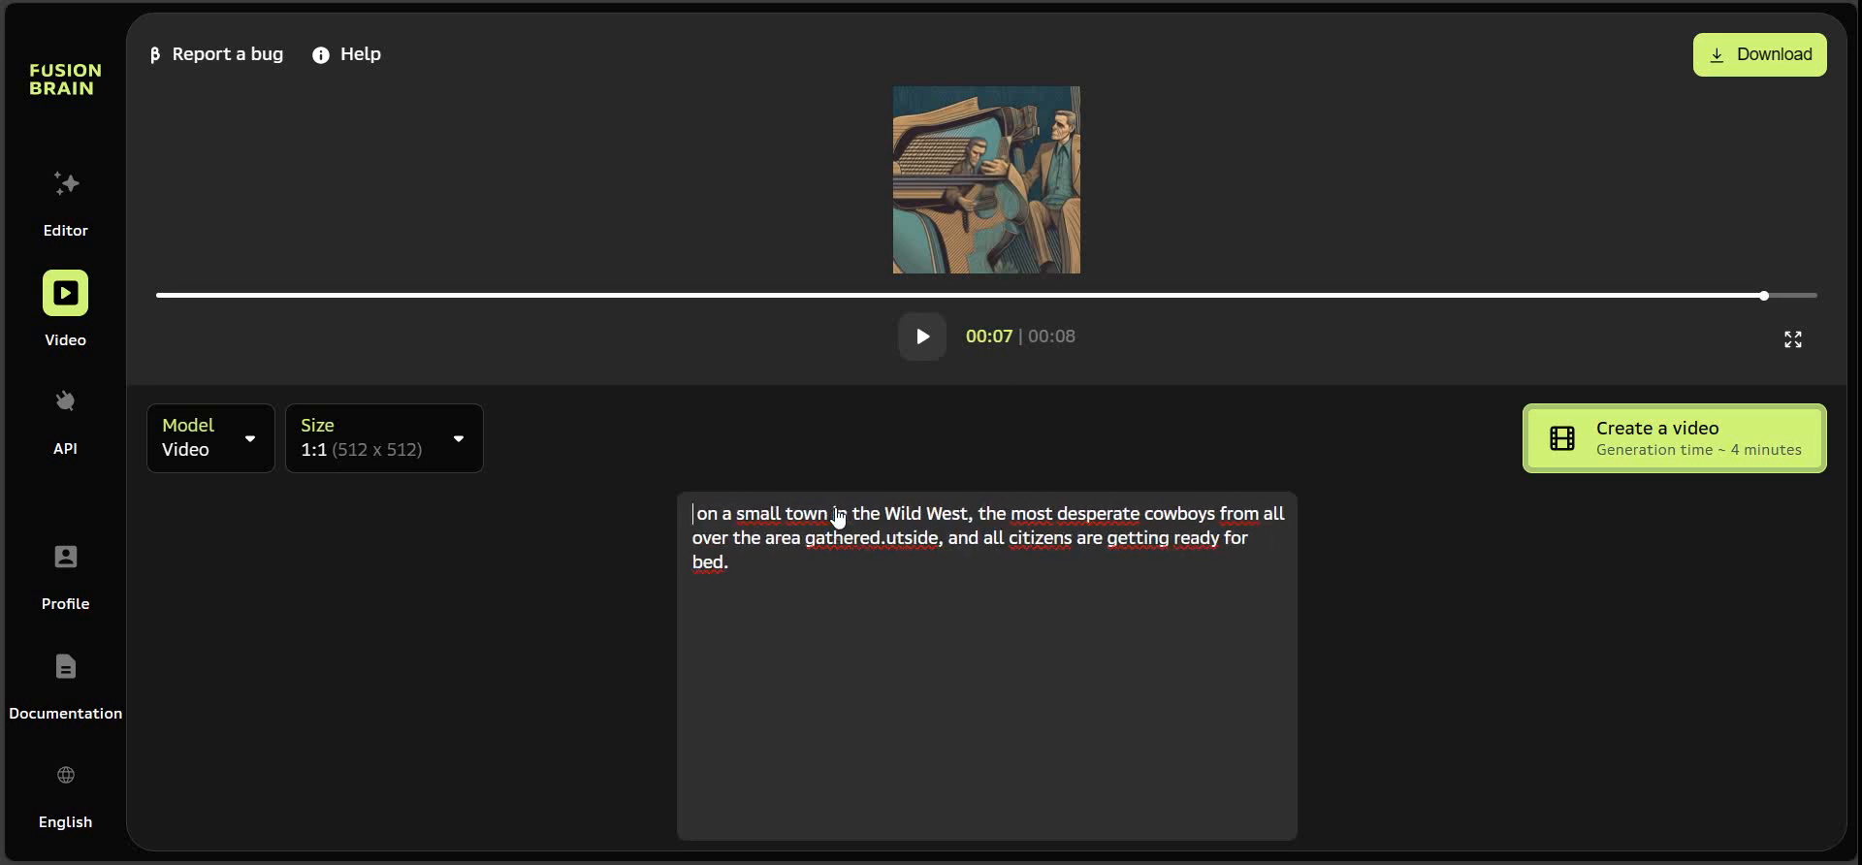
# Step: Check the size options, keep 1:1 (512 x 512), and start generating the video
pyautogui.click(470, 457)
pyautogui.click(471, 457)
pyautogui.click(1644, 451)
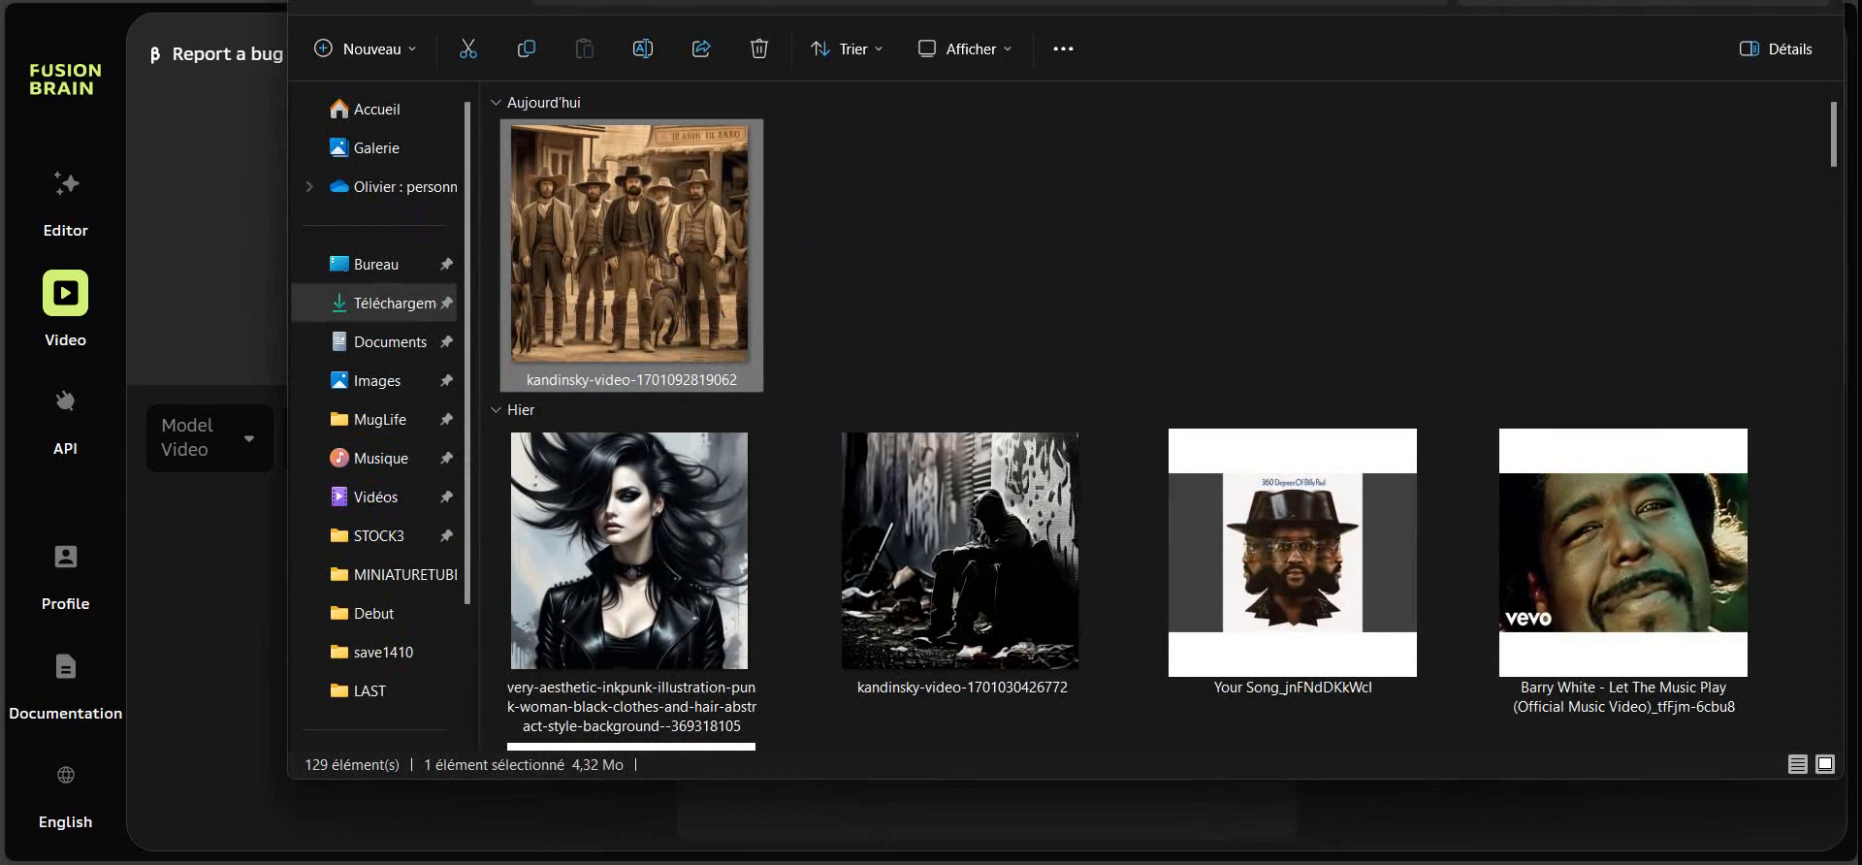
pyautogui.hotkey('alt', 'Tab')
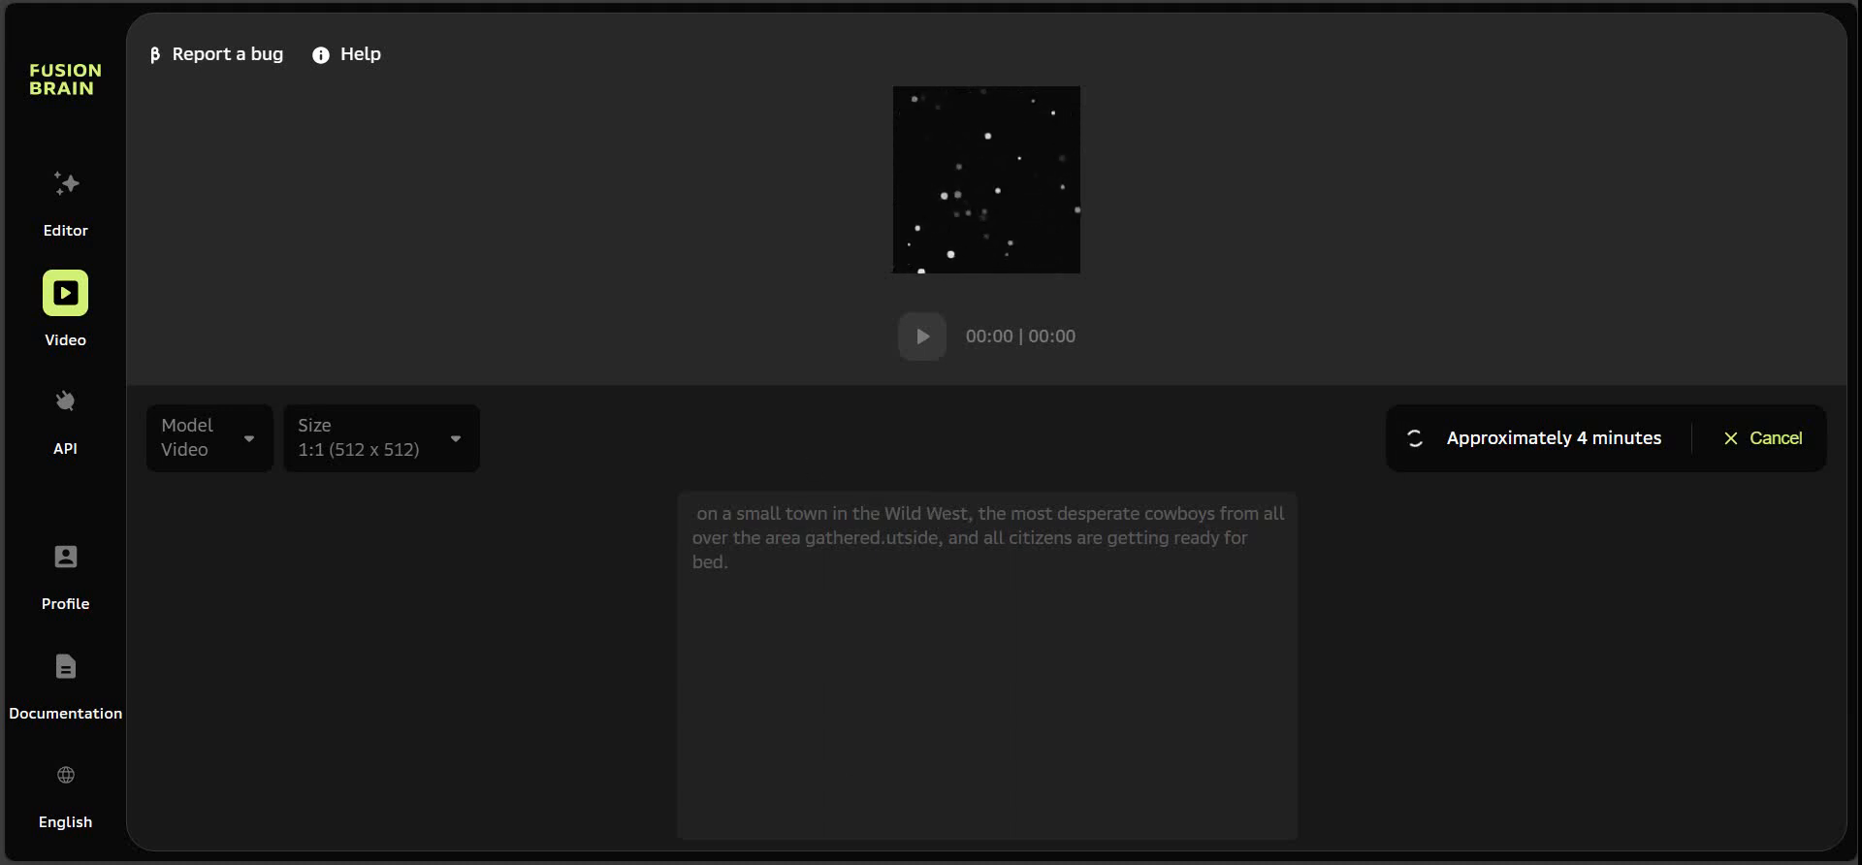
pyautogui.click(689, 863)
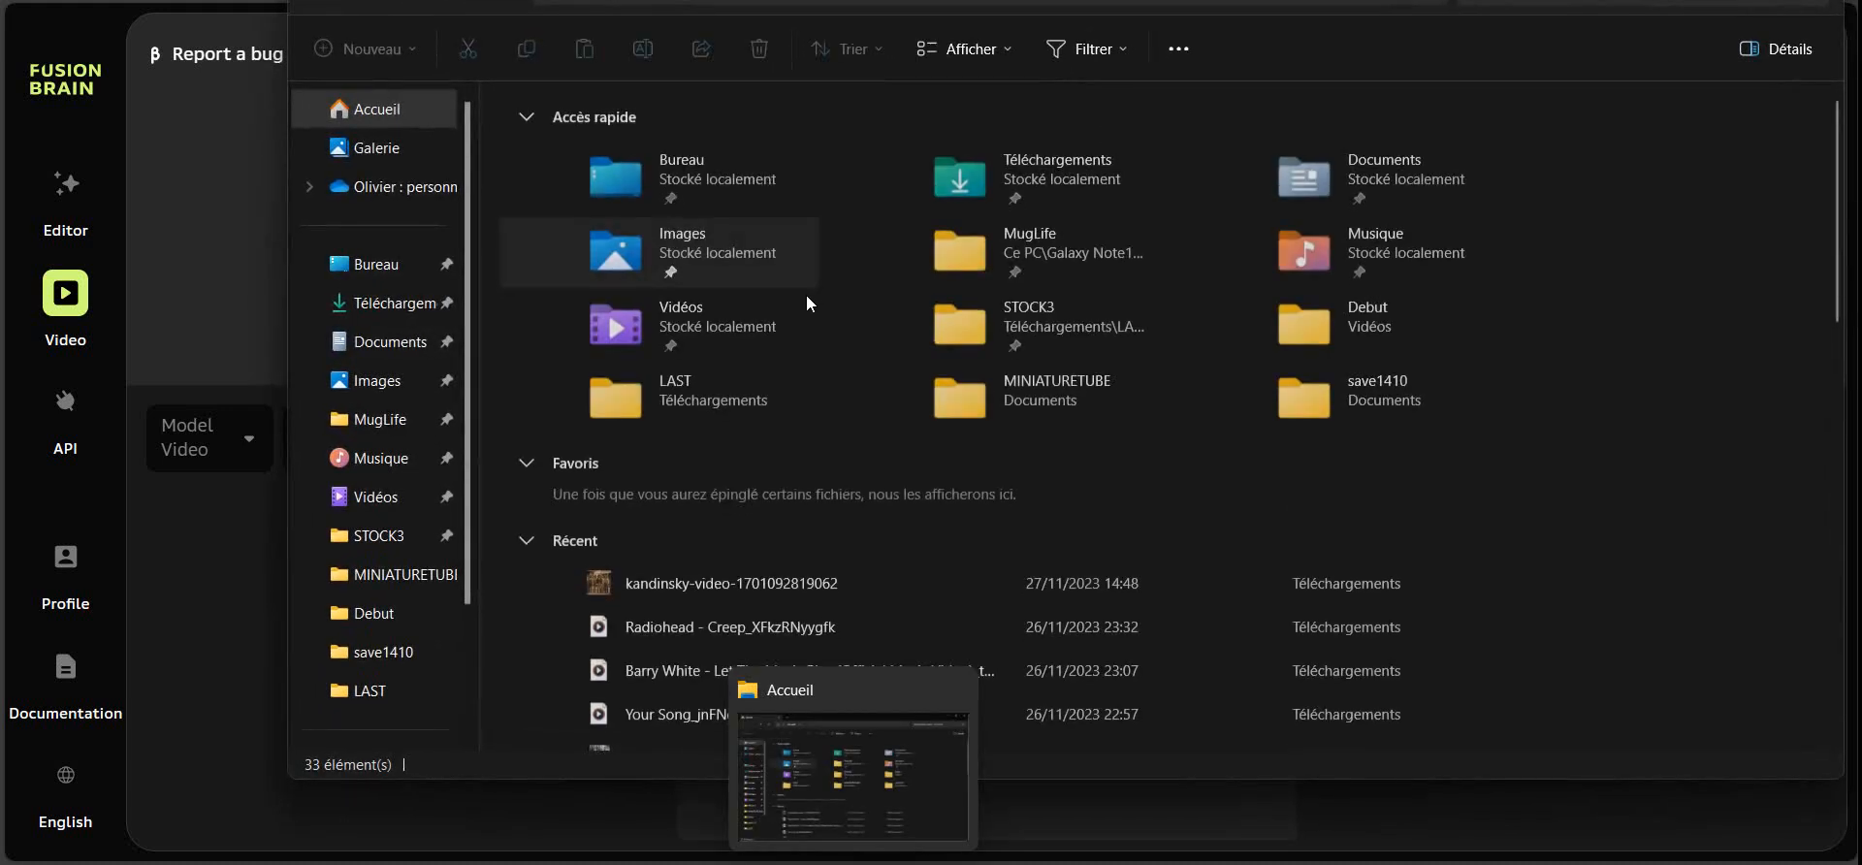
pyautogui.click(406, 304)
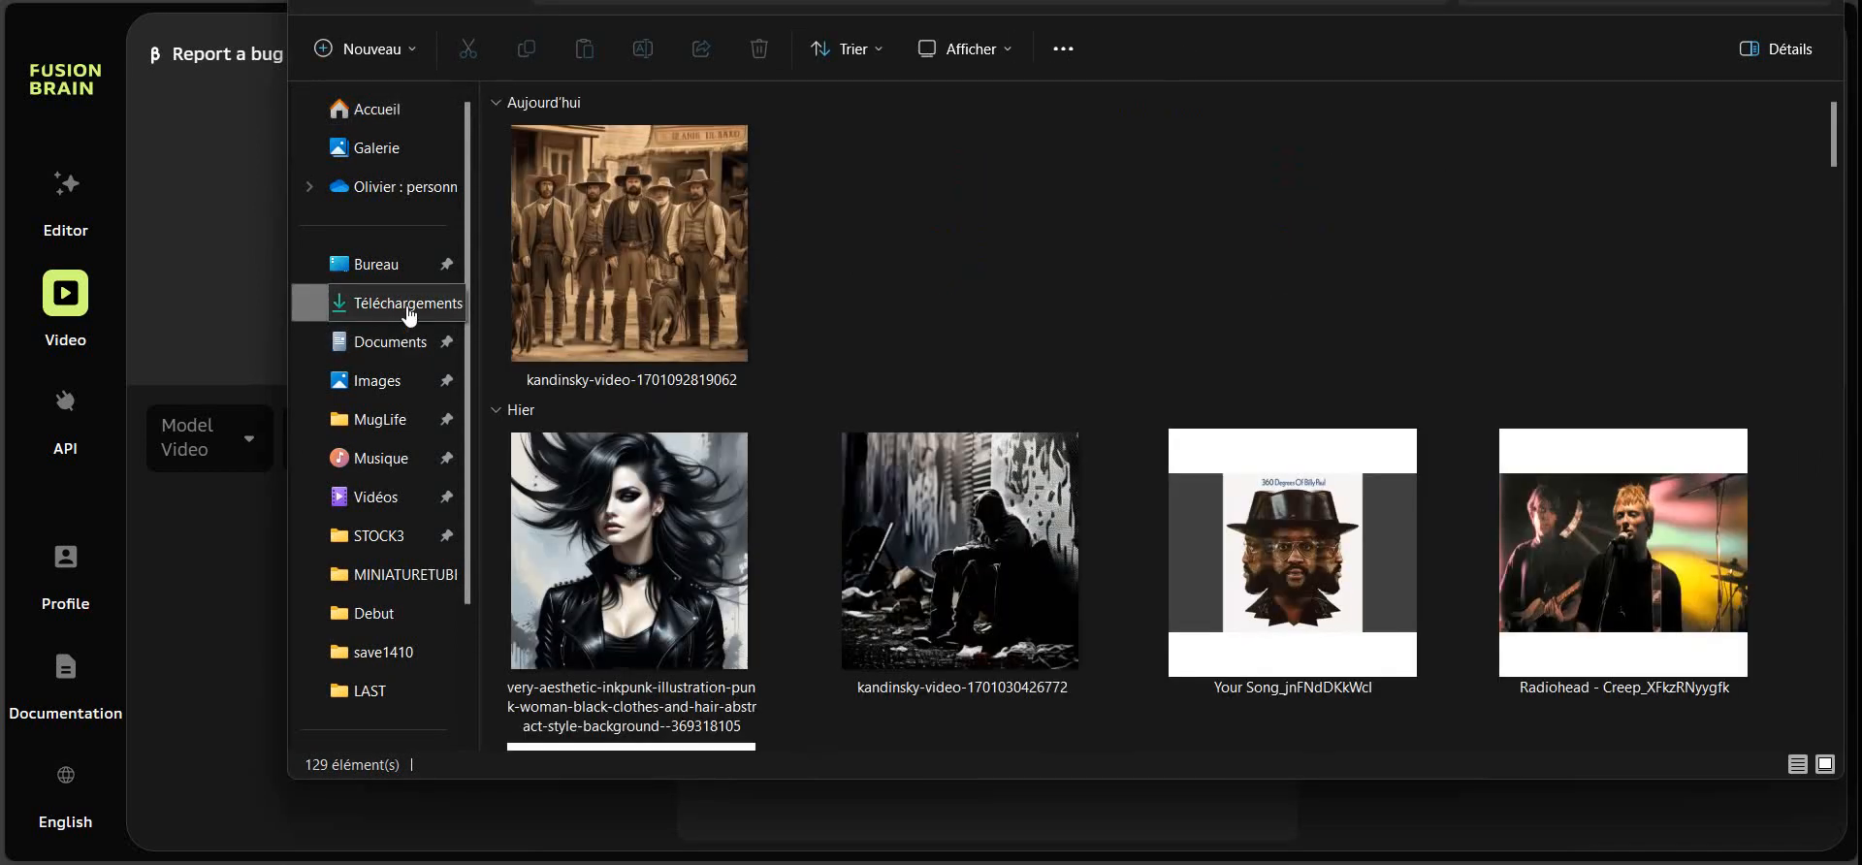
pyautogui.scroll(-3, 614, 318)
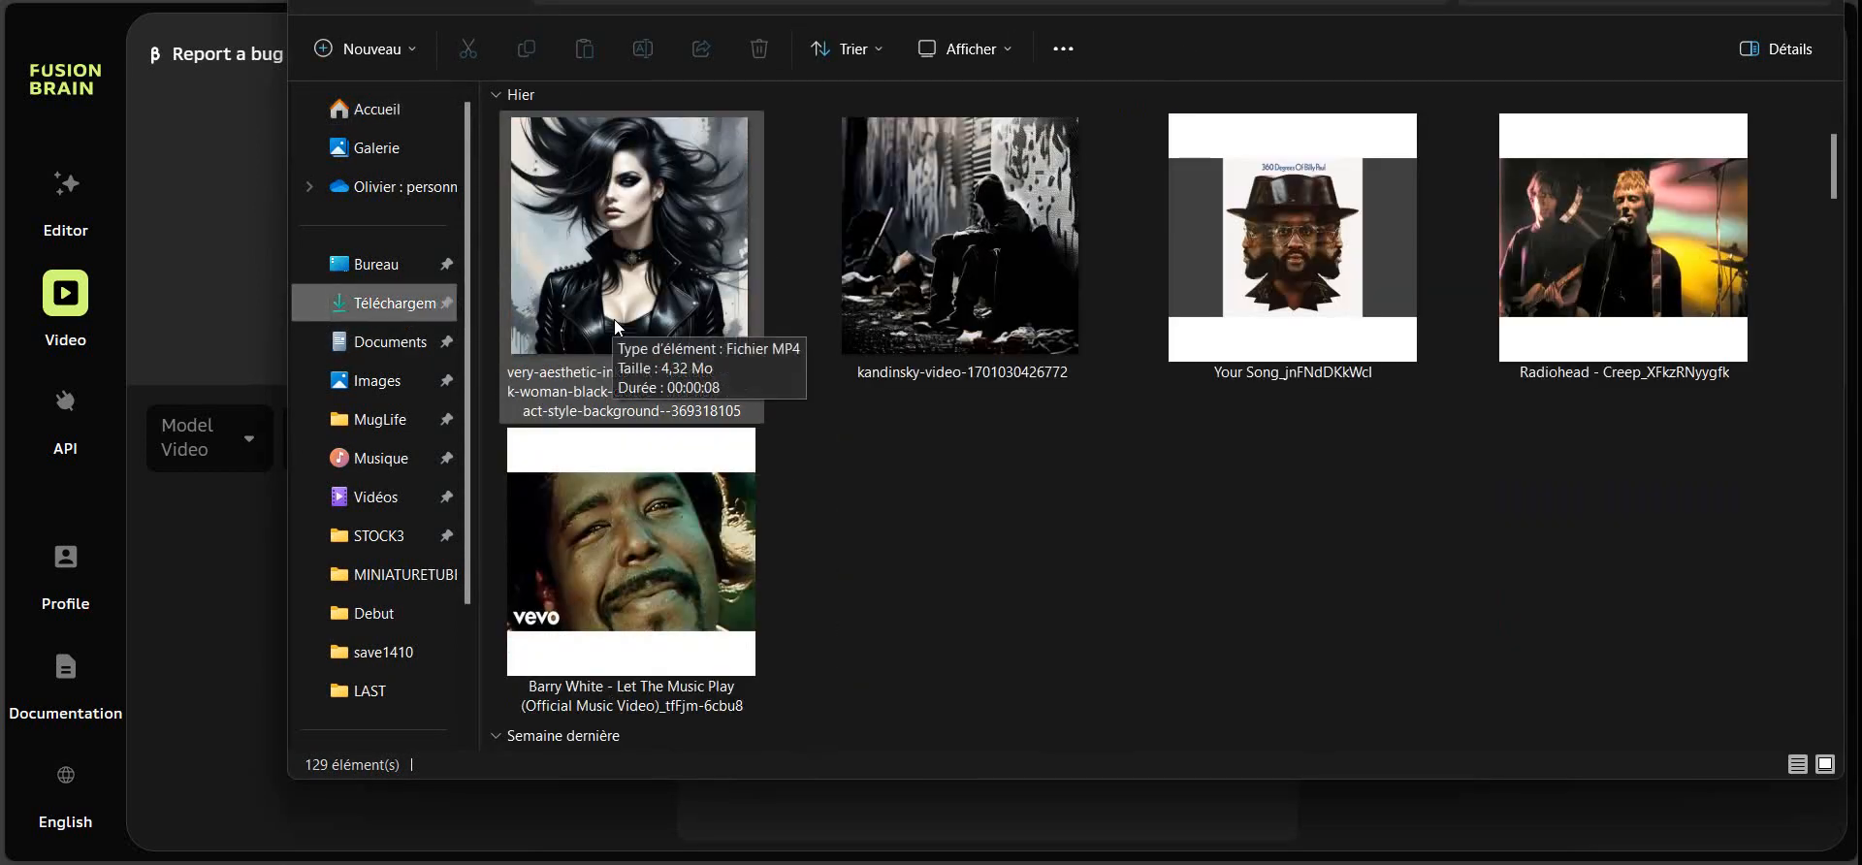
pyautogui.doubleClick(970, 276)
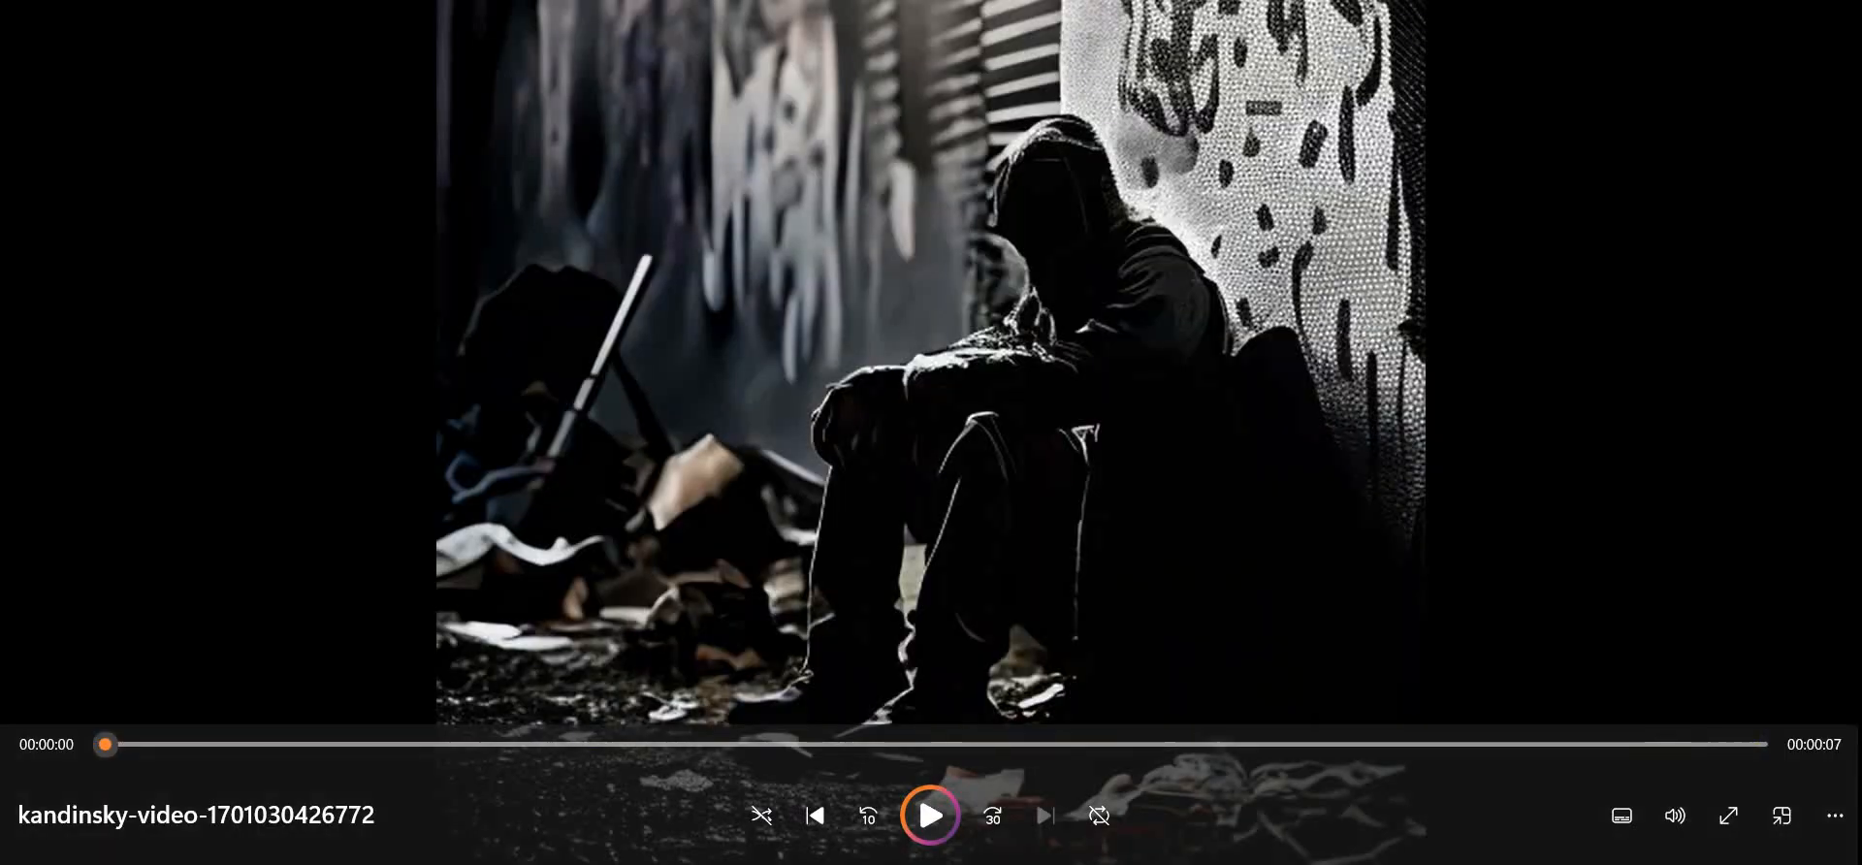
pyautogui.click(912, 807)
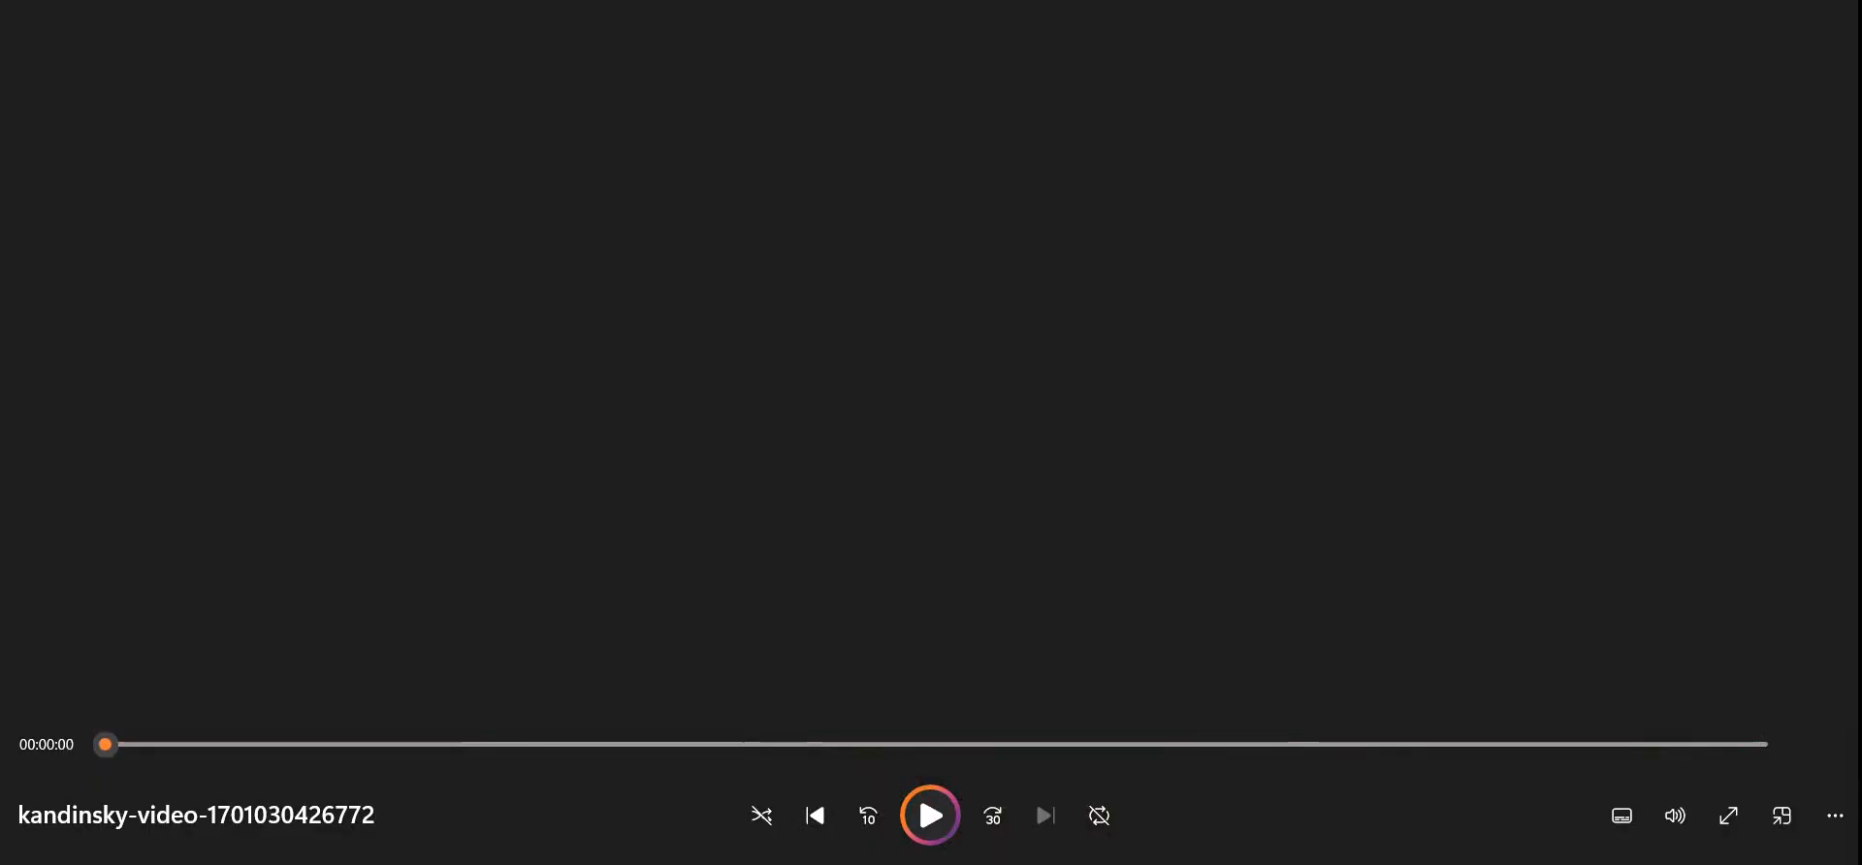
pyautogui.click(1836, 3)
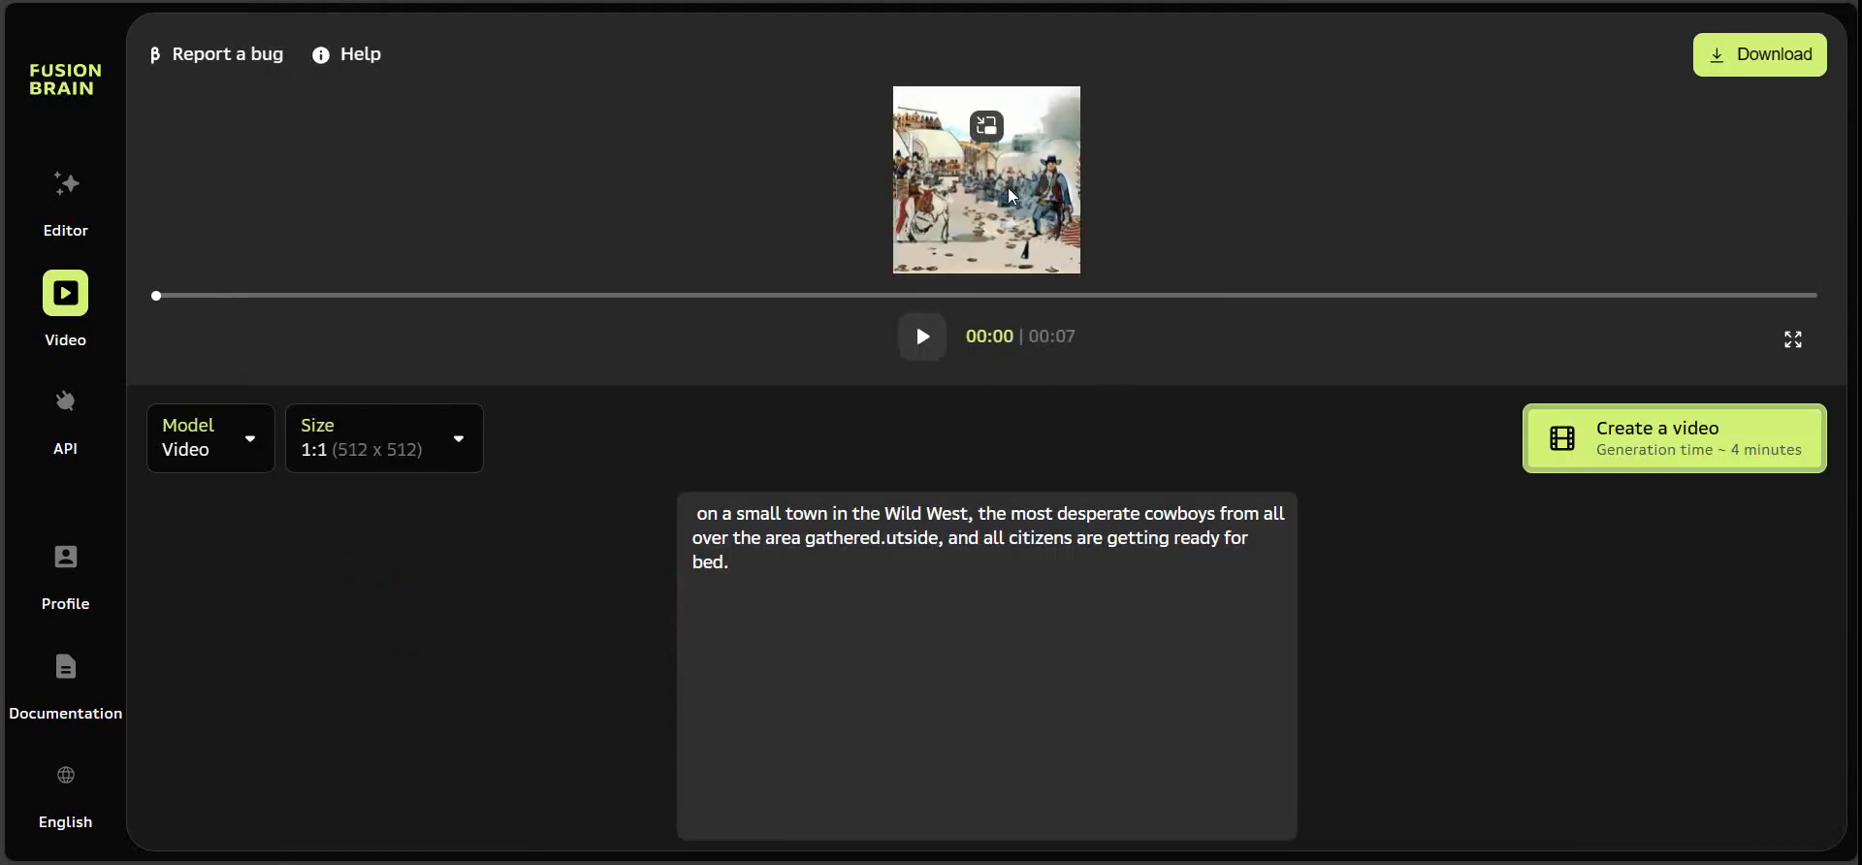
pyautogui.click(923, 344)
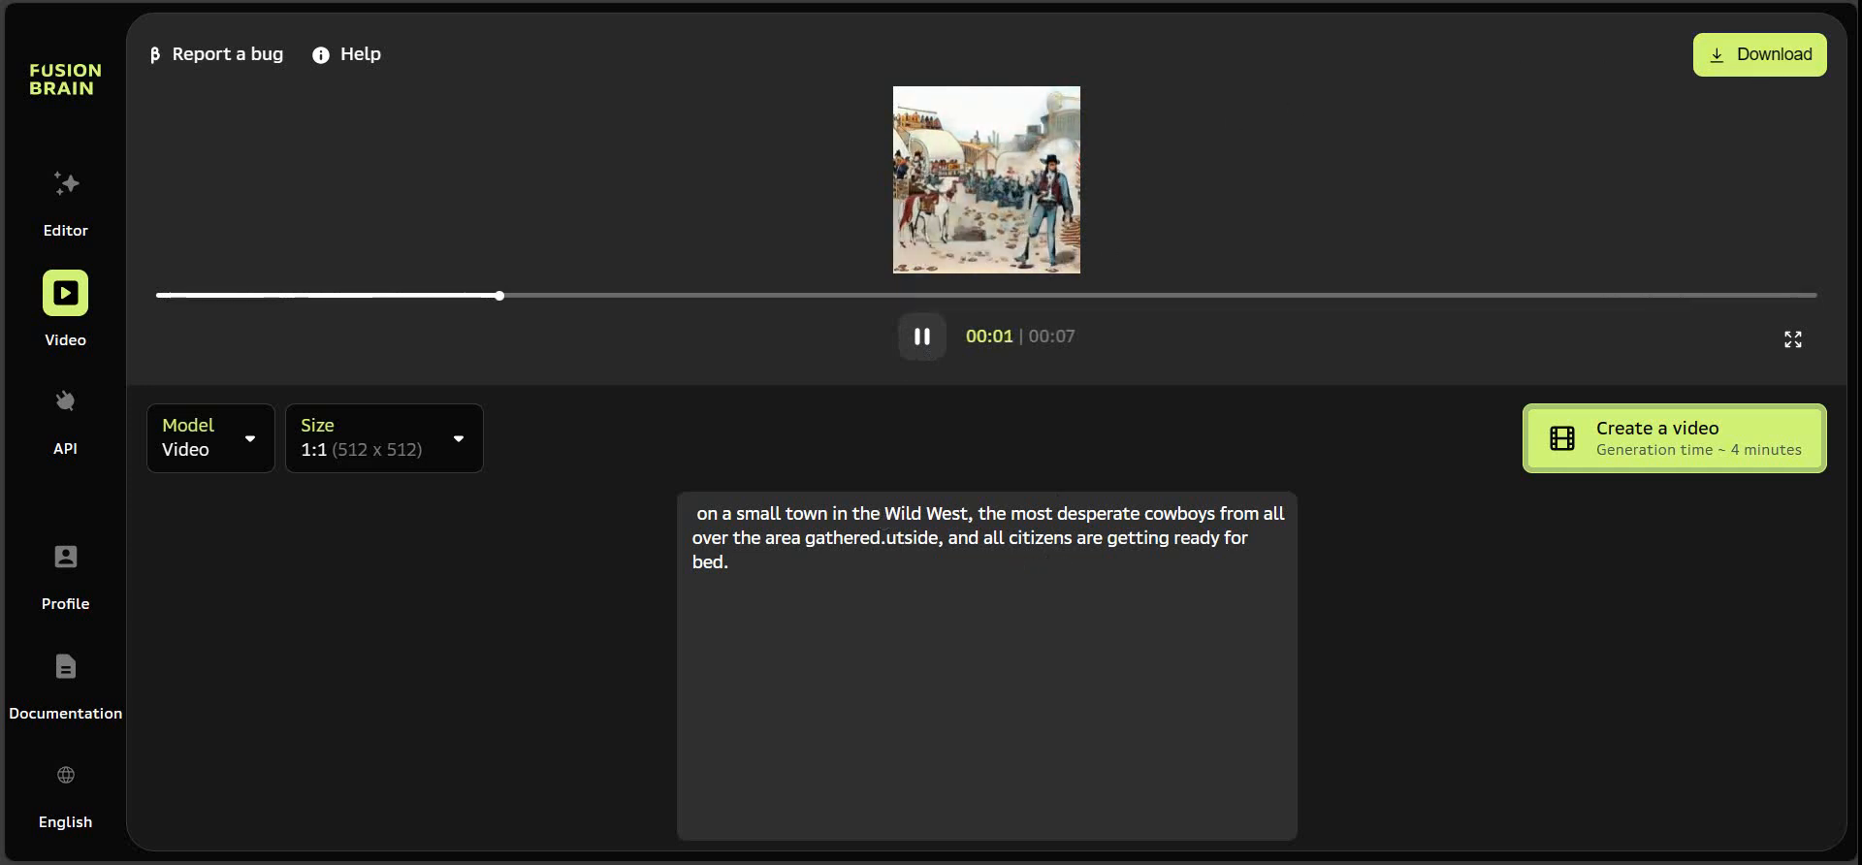
pyautogui.press('super+e')
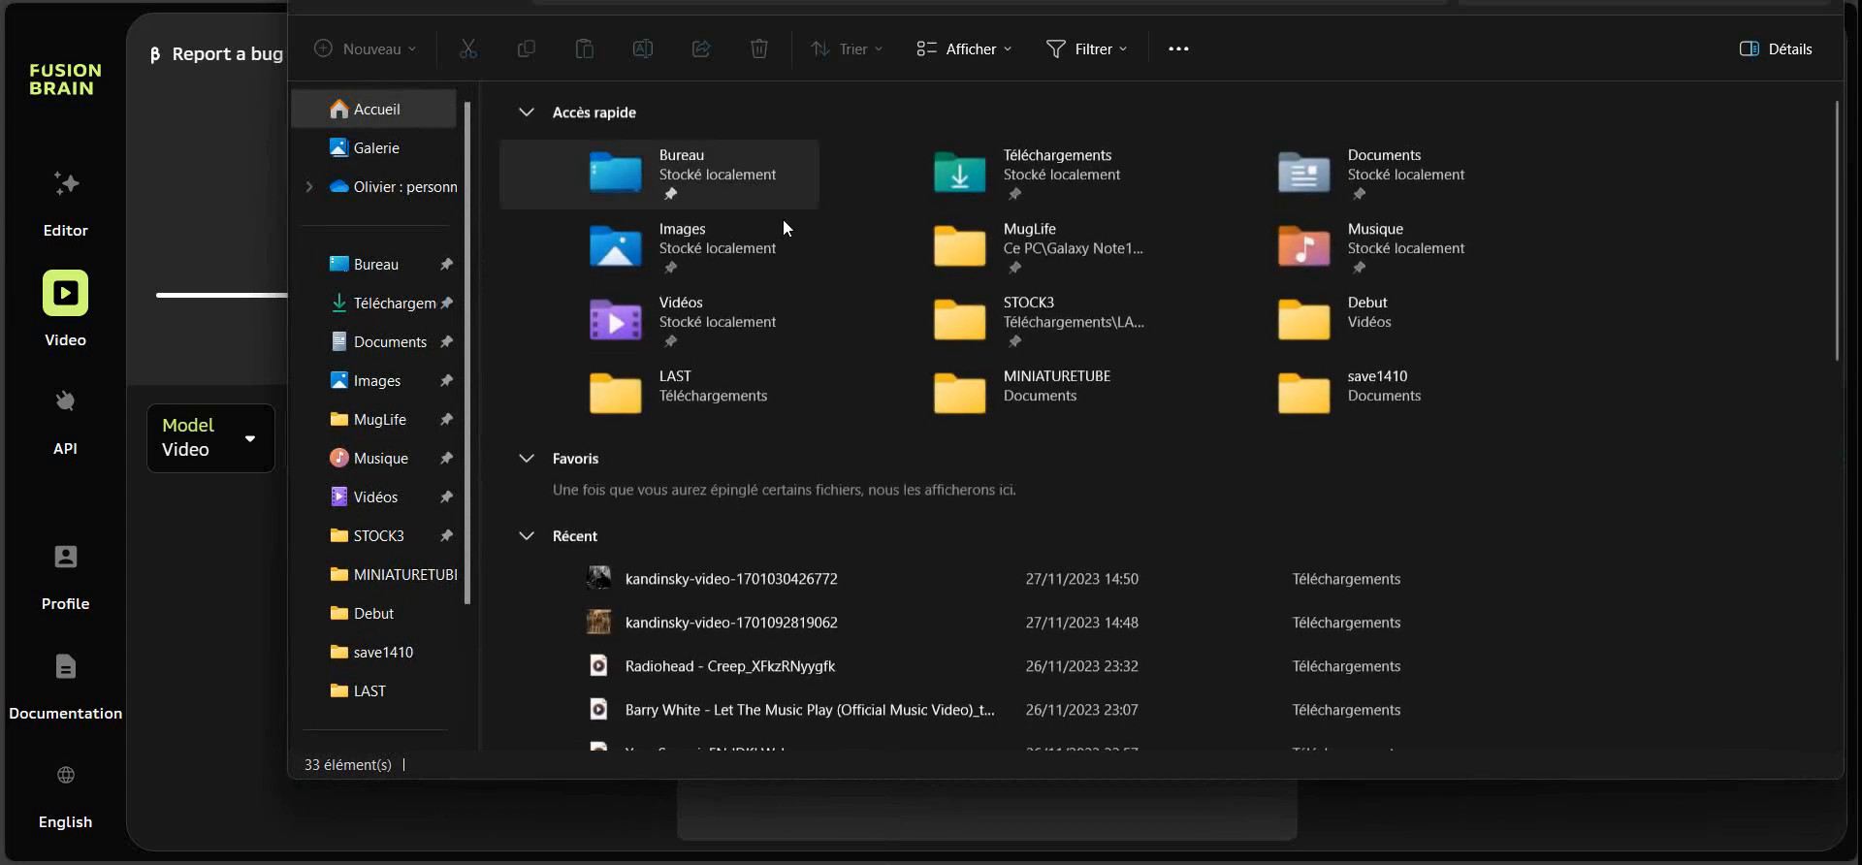
pyautogui.click(402, 310)
pyautogui.doubleClick(613, 253)
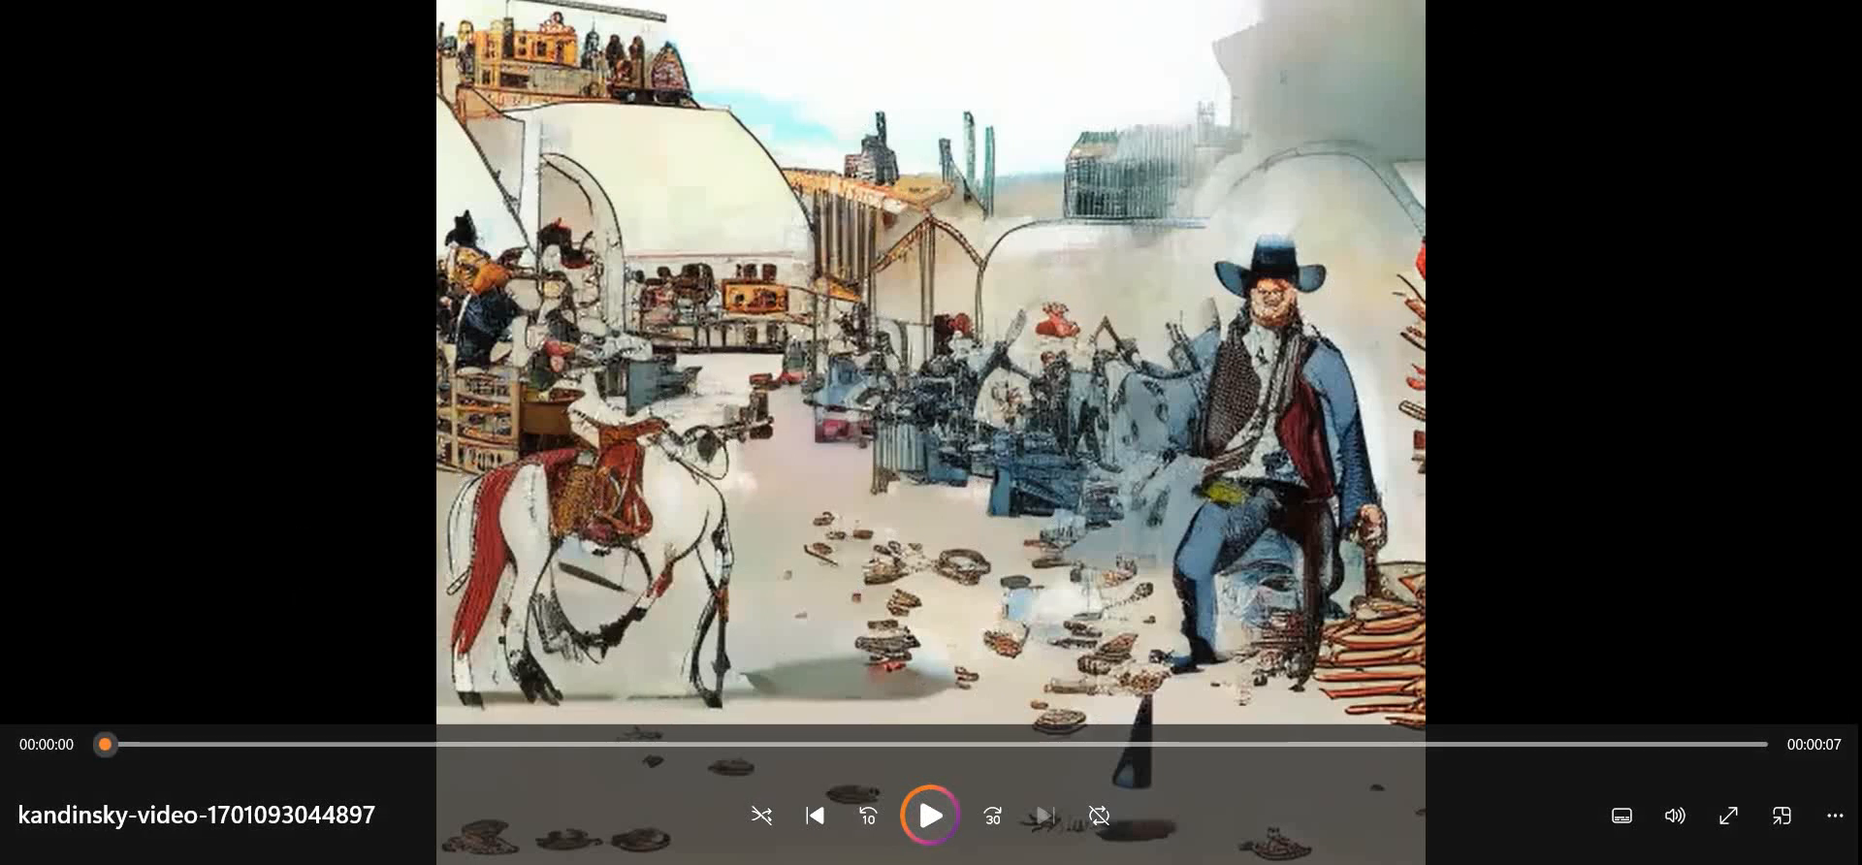
# Step: Close the media player and the Downloads folder window, and pause the cowboy video preview in Fusion Brain
pyautogui.hotkey('alt', 'F4')
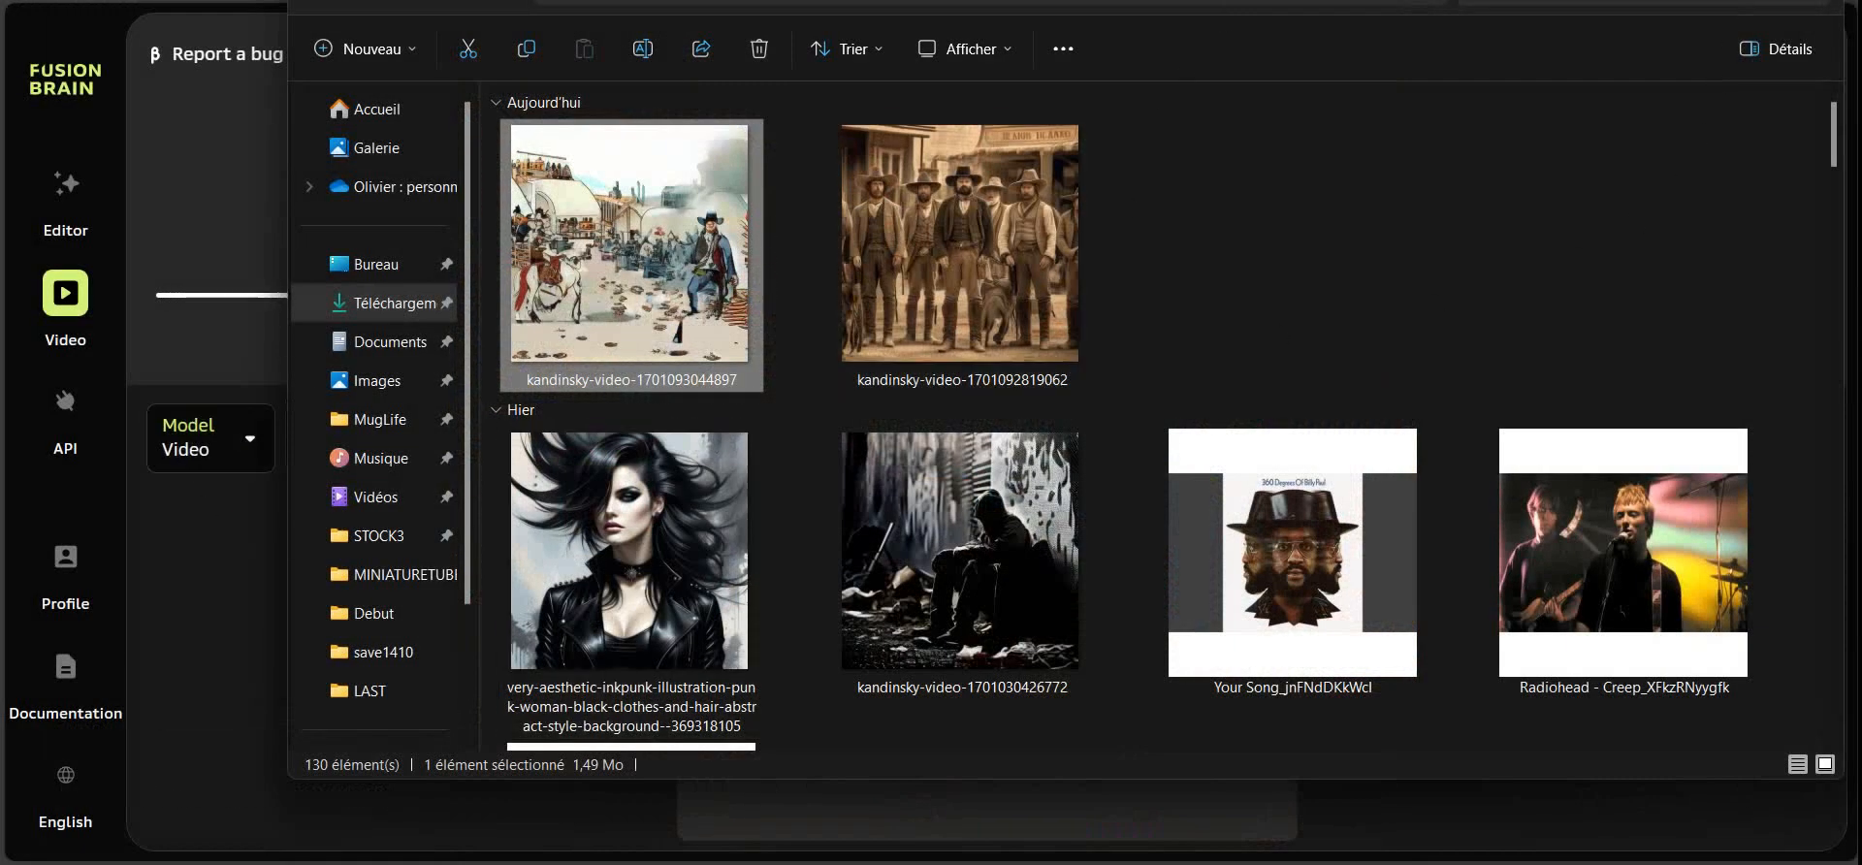
pyautogui.hotkey('alt', 'F4')
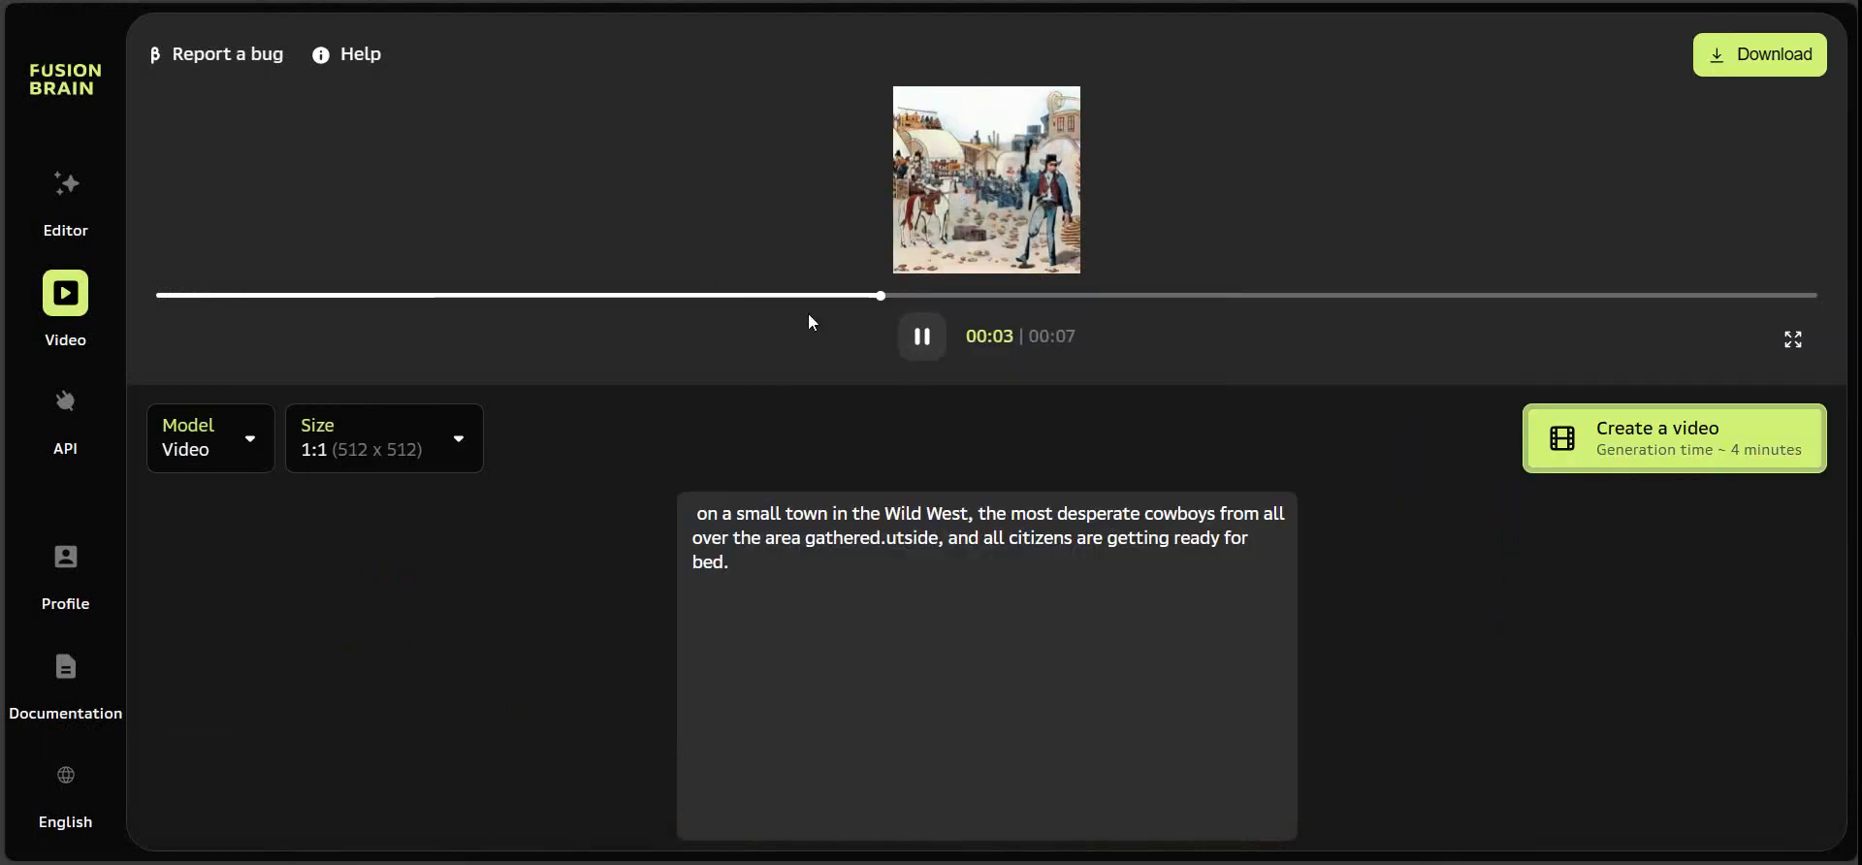
pyautogui.click(924, 341)
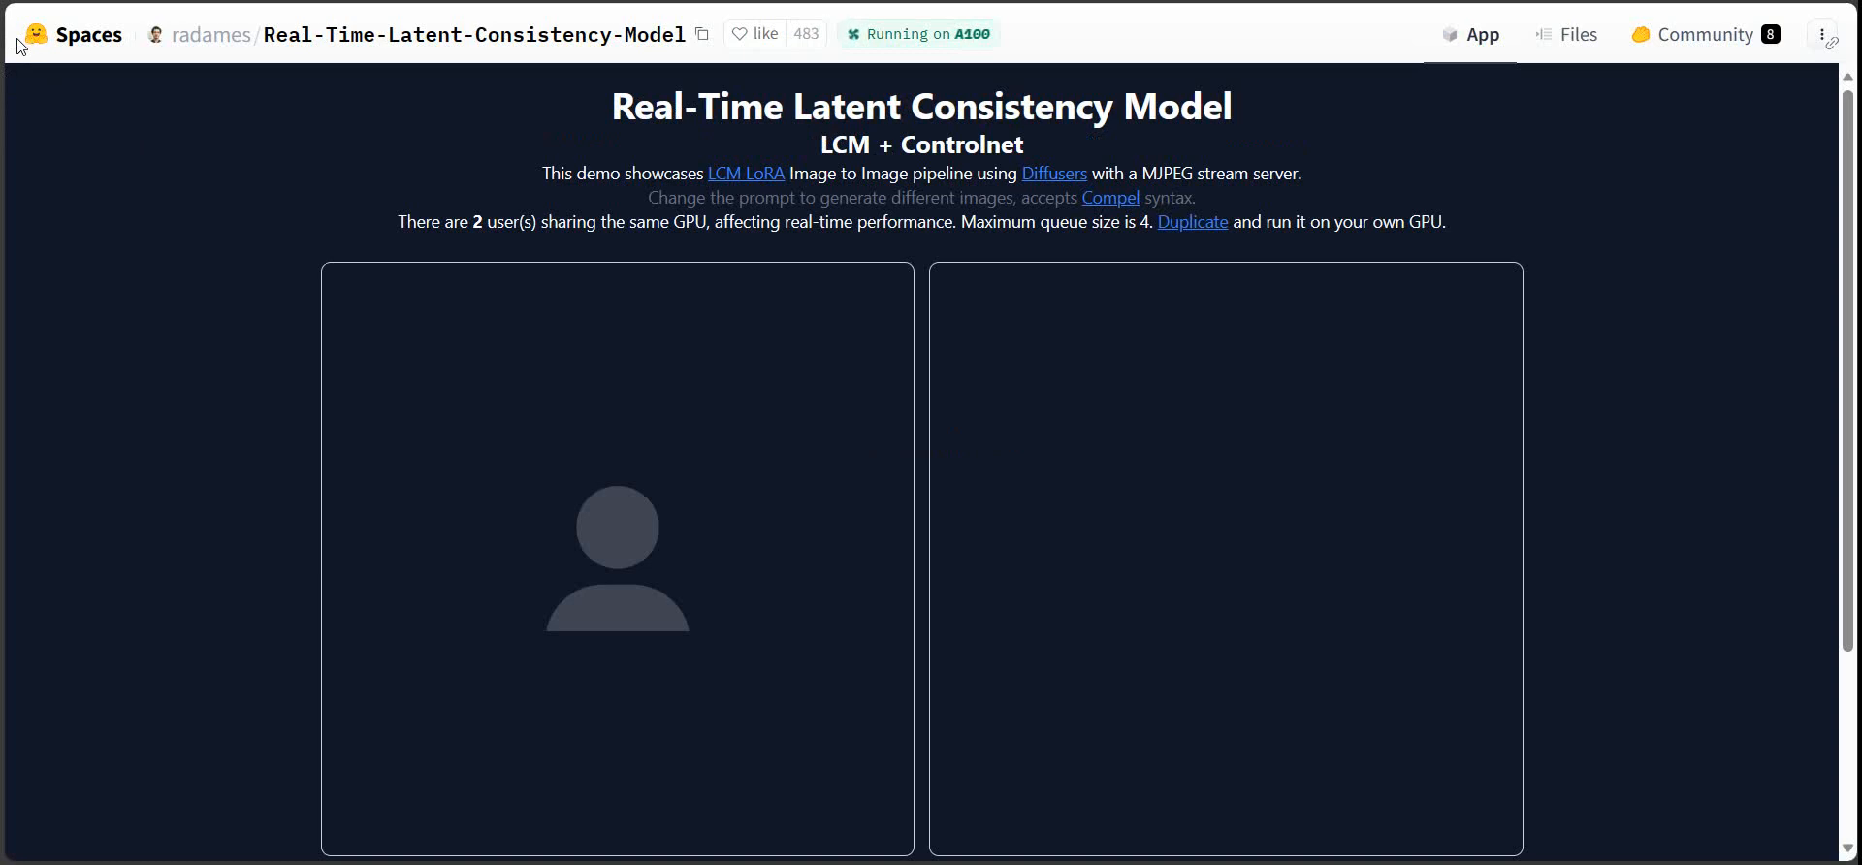
# Step: Examine the Real-Time Latent Consistency Model demo page, from its description through the two image frames to the prompt field
pyautogui.scroll(-3, 120, 170)
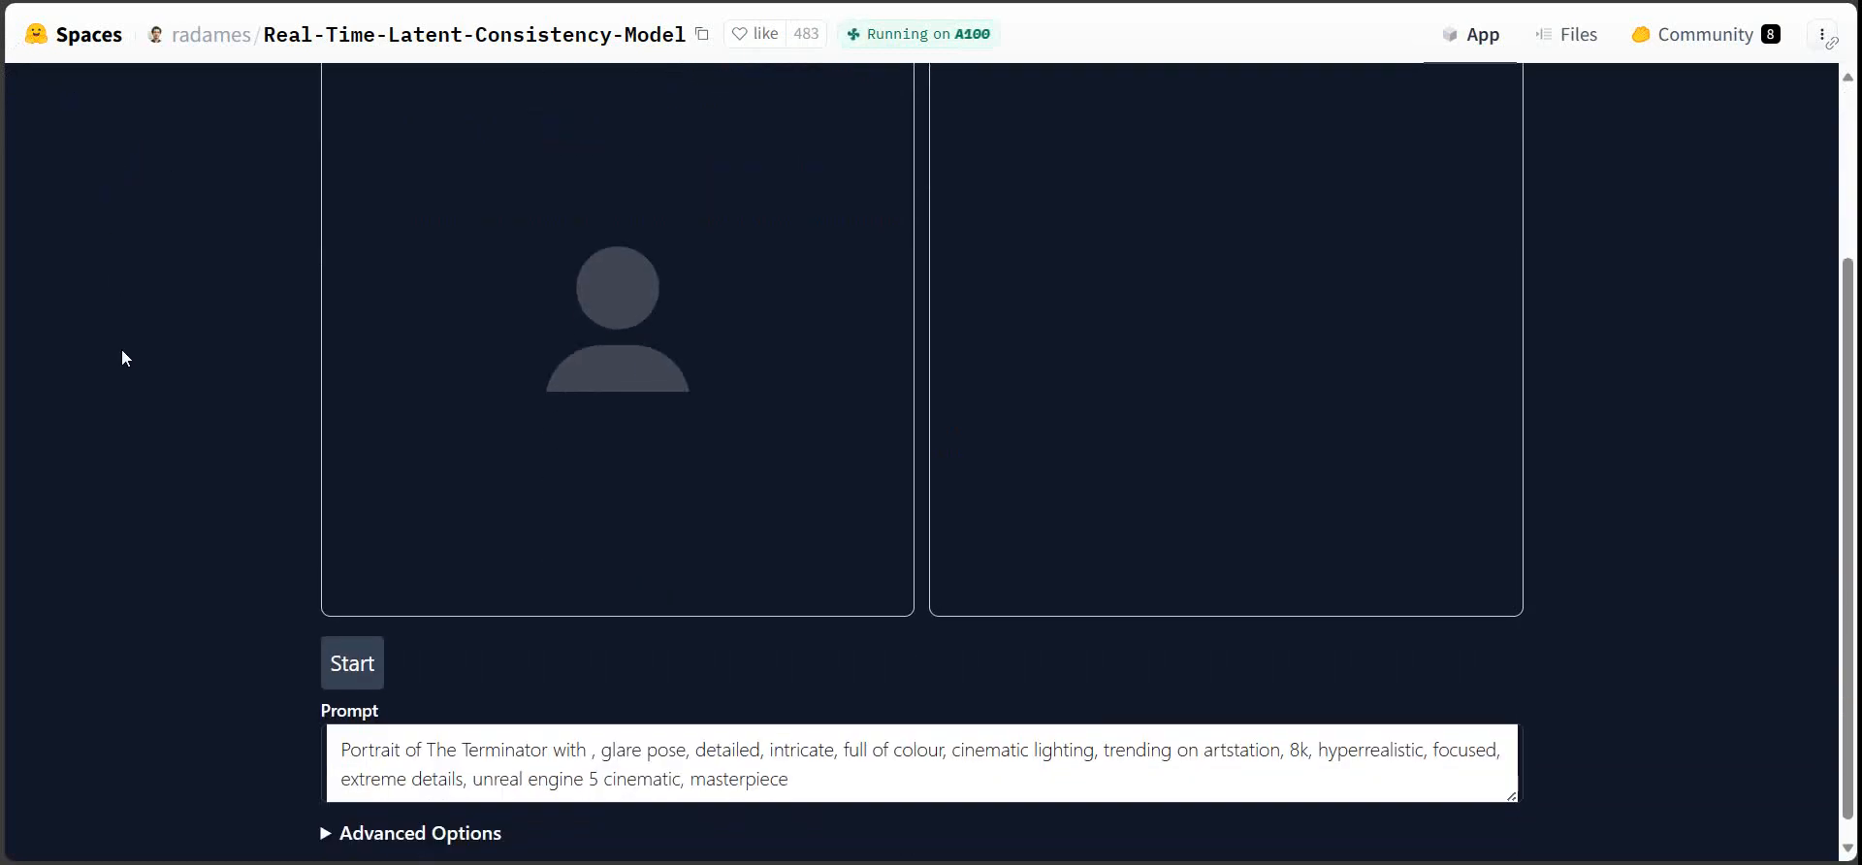
pyautogui.scroll(3, 120, 358)
pyautogui.scroll(-3, 109, 233)
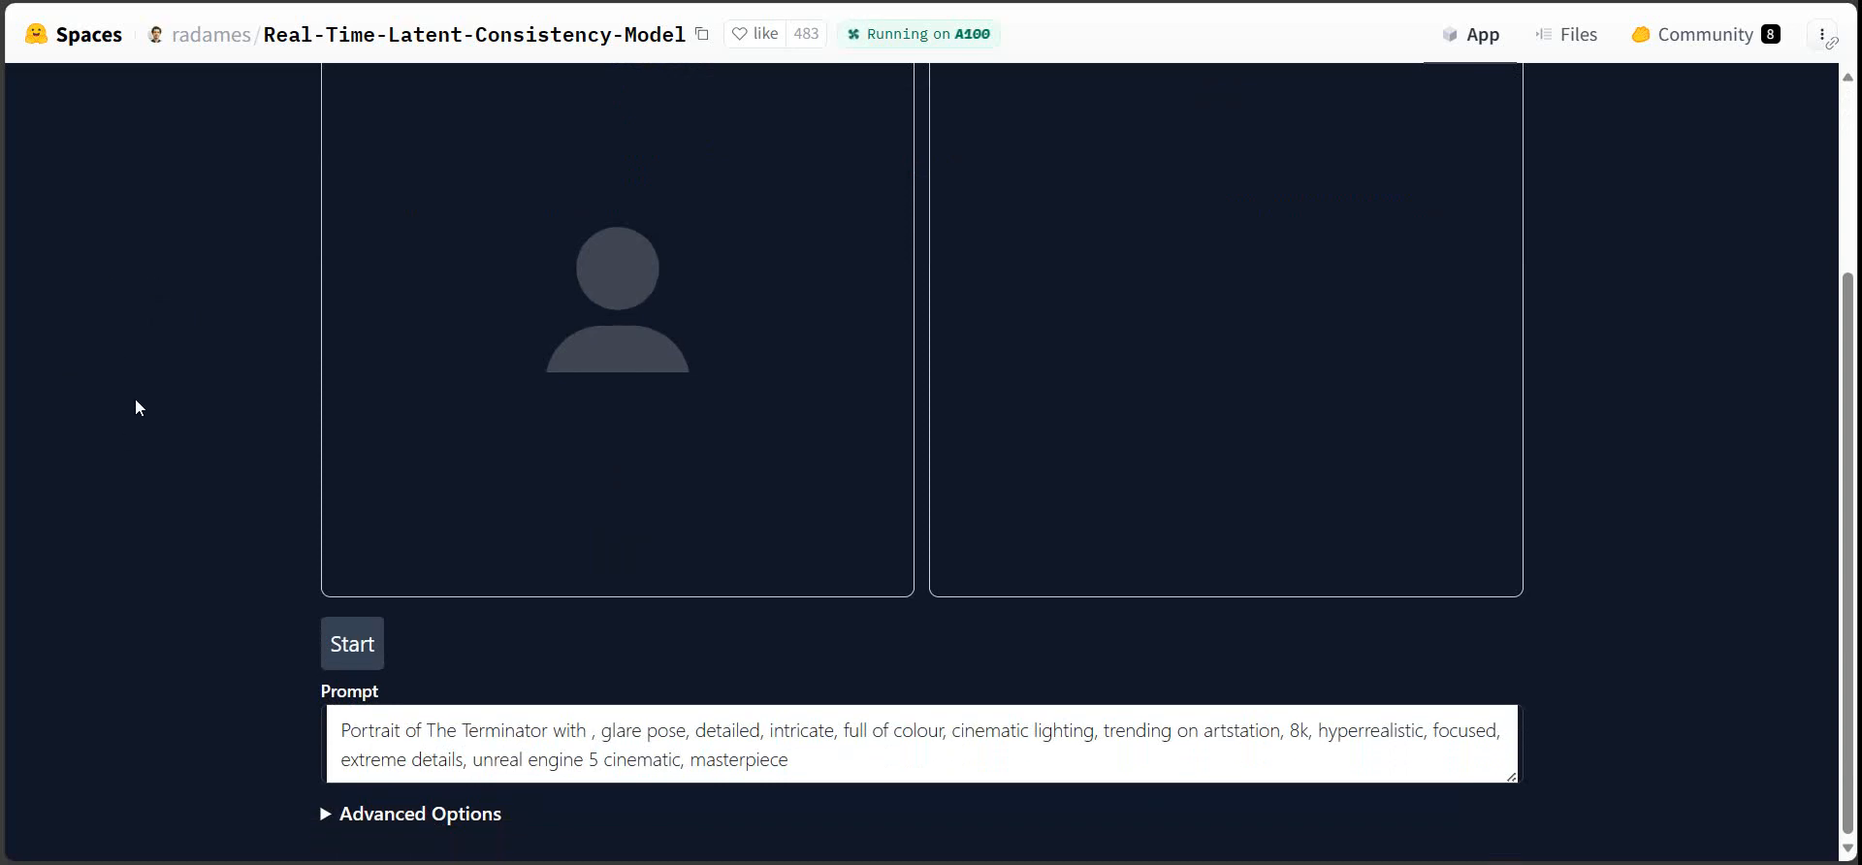
pyautogui.scroll(3, 117, 436)
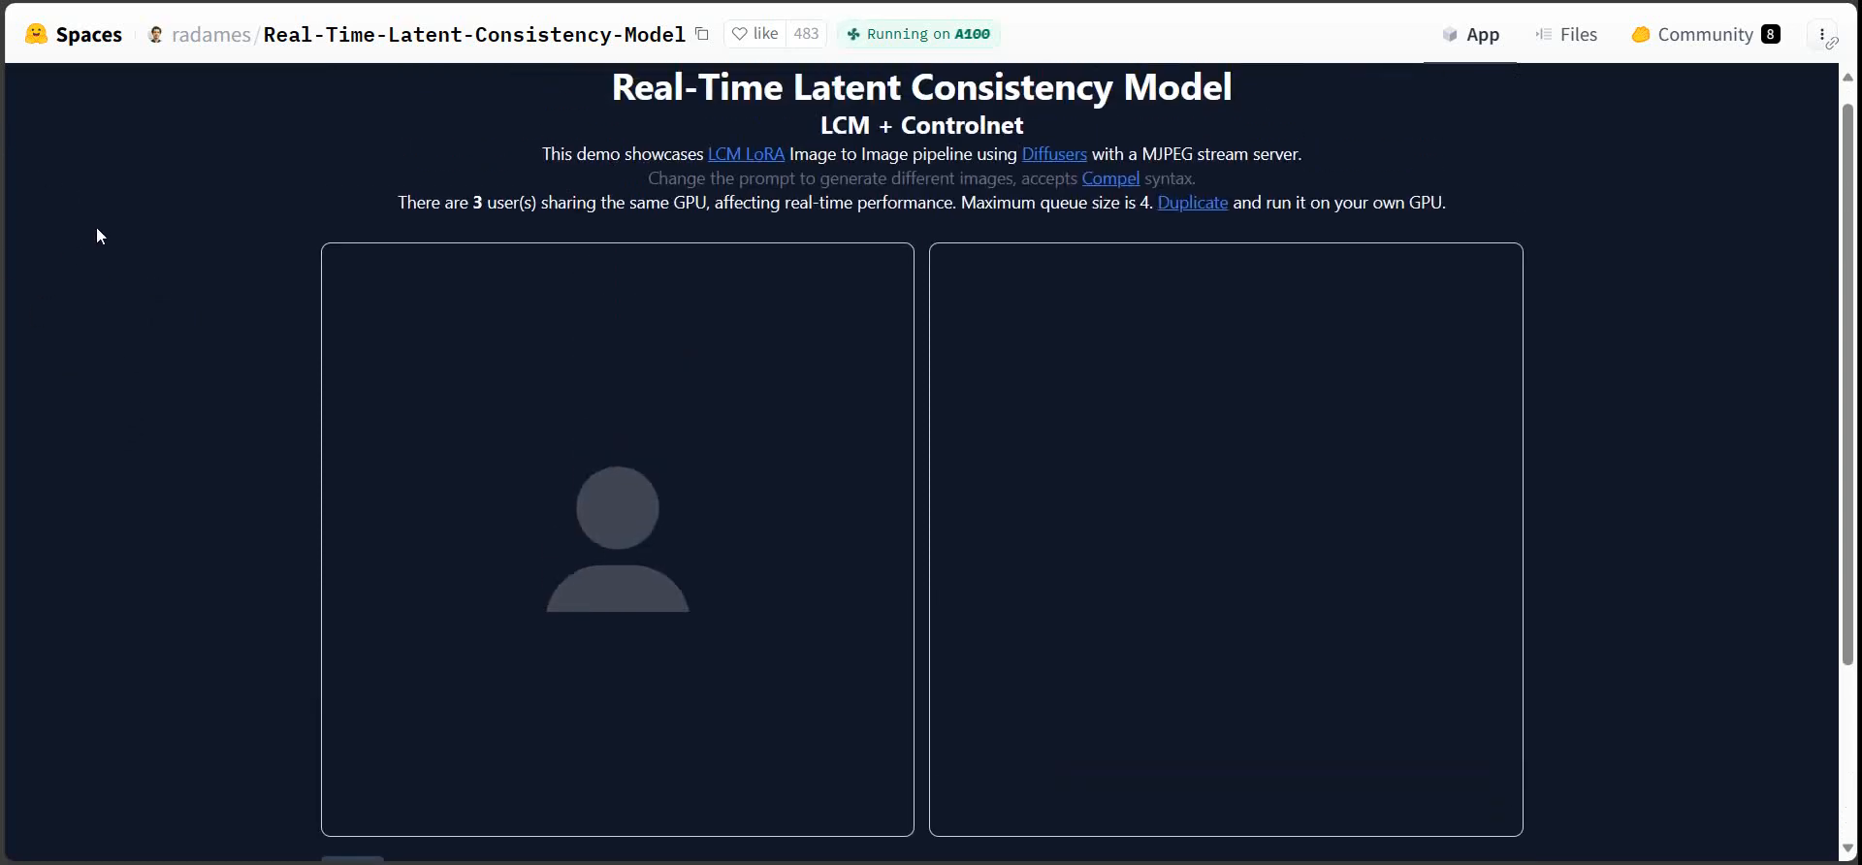
pyautogui.scroll(-3, 184, 396)
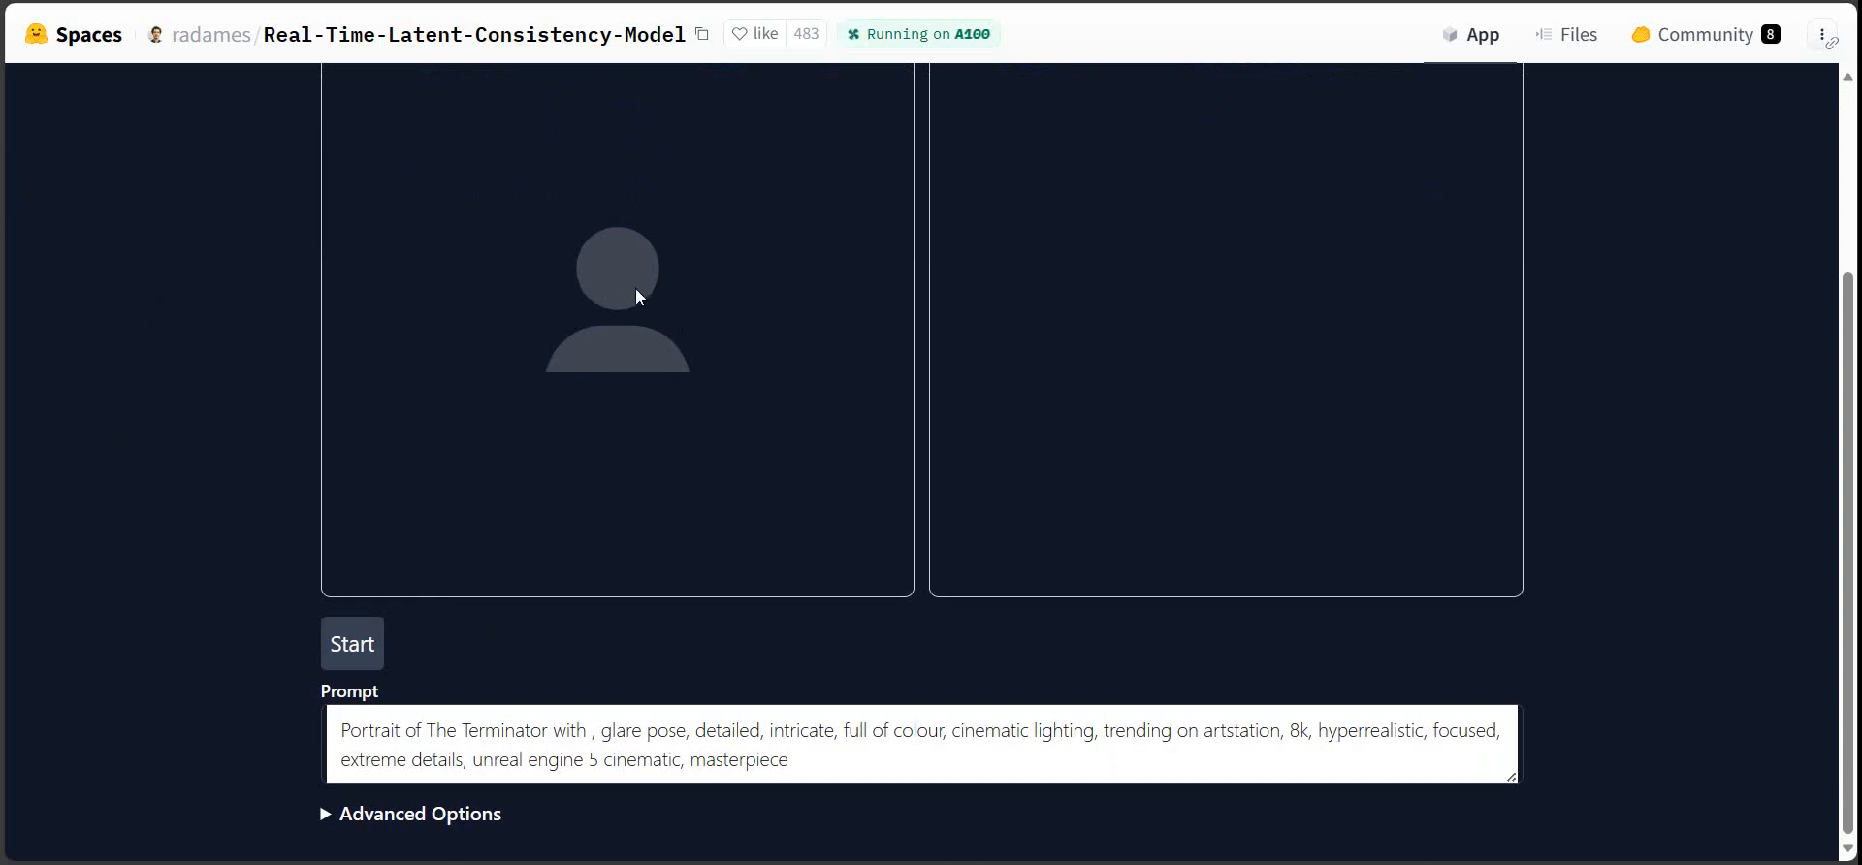
pyautogui.scroll(3, 619, 335)
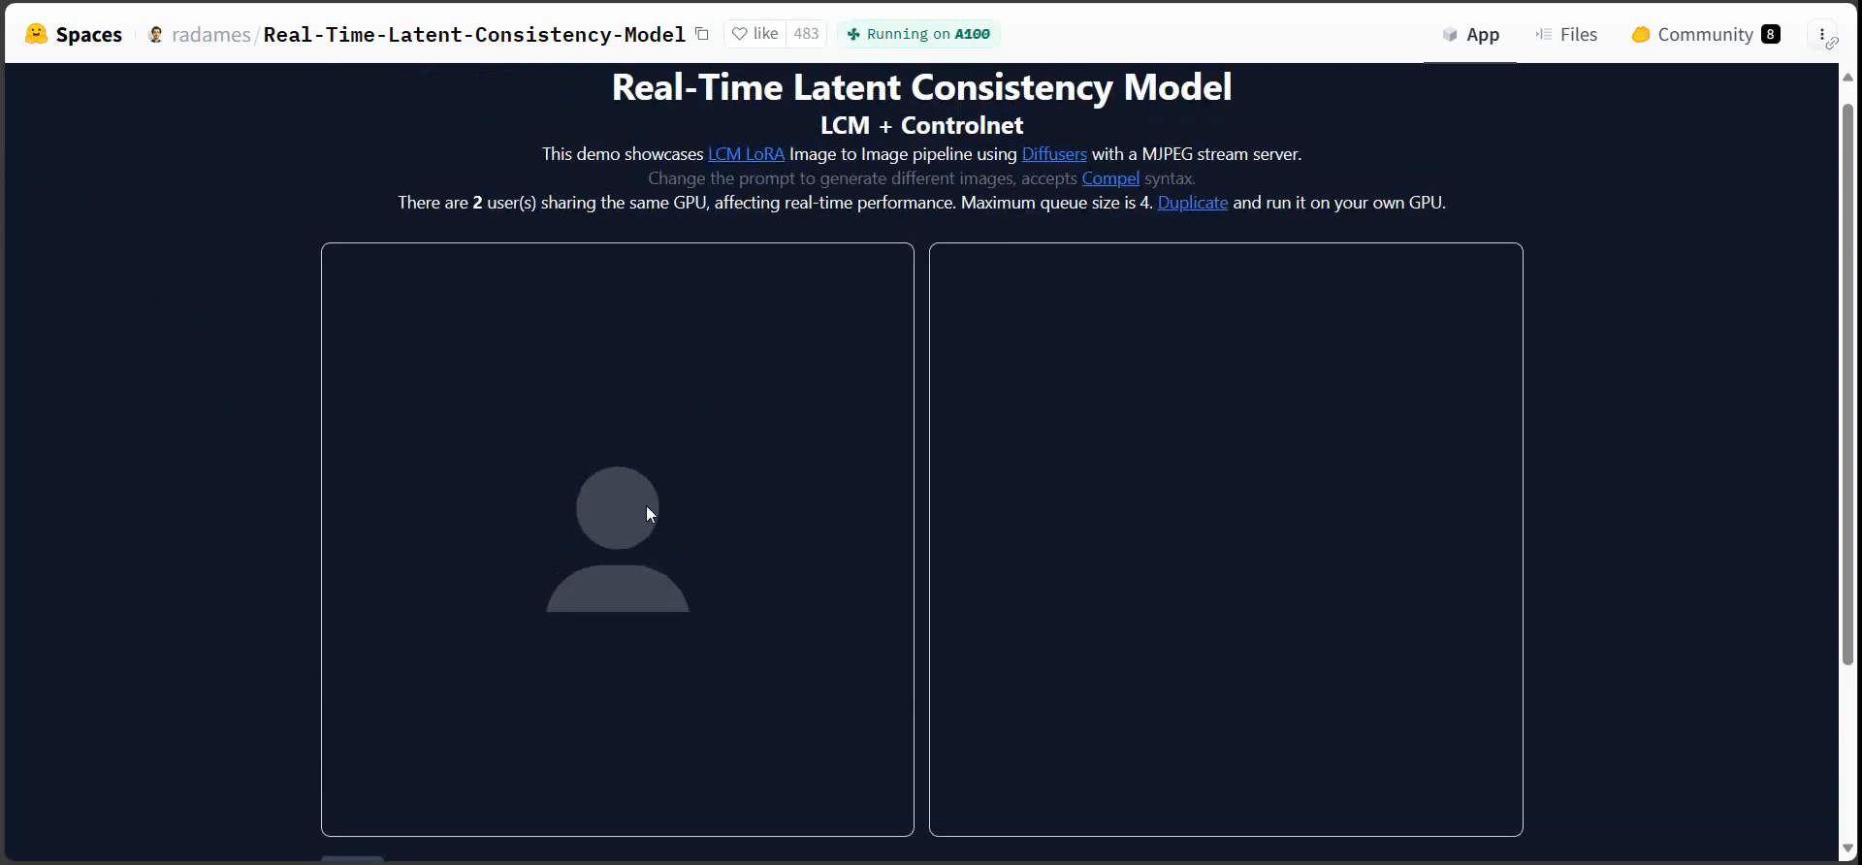
pyautogui.scroll(-3, 601, 364)
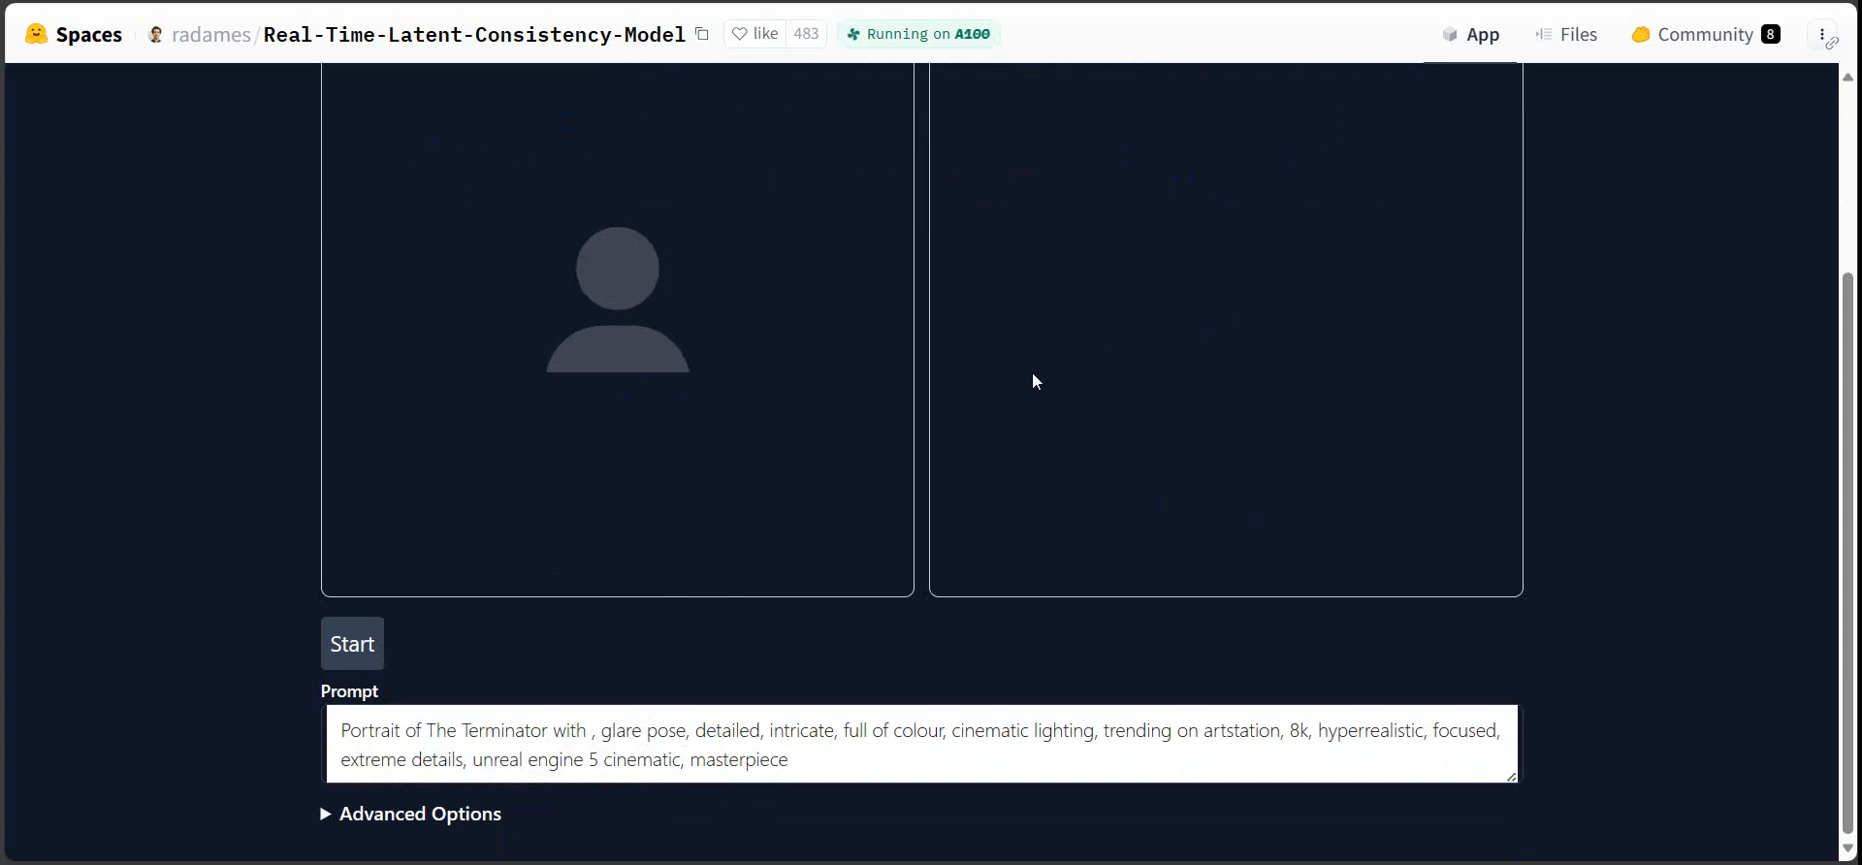
pyautogui.scroll(3, 1031, 374)
pyautogui.scroll(-2, 1199, 394)
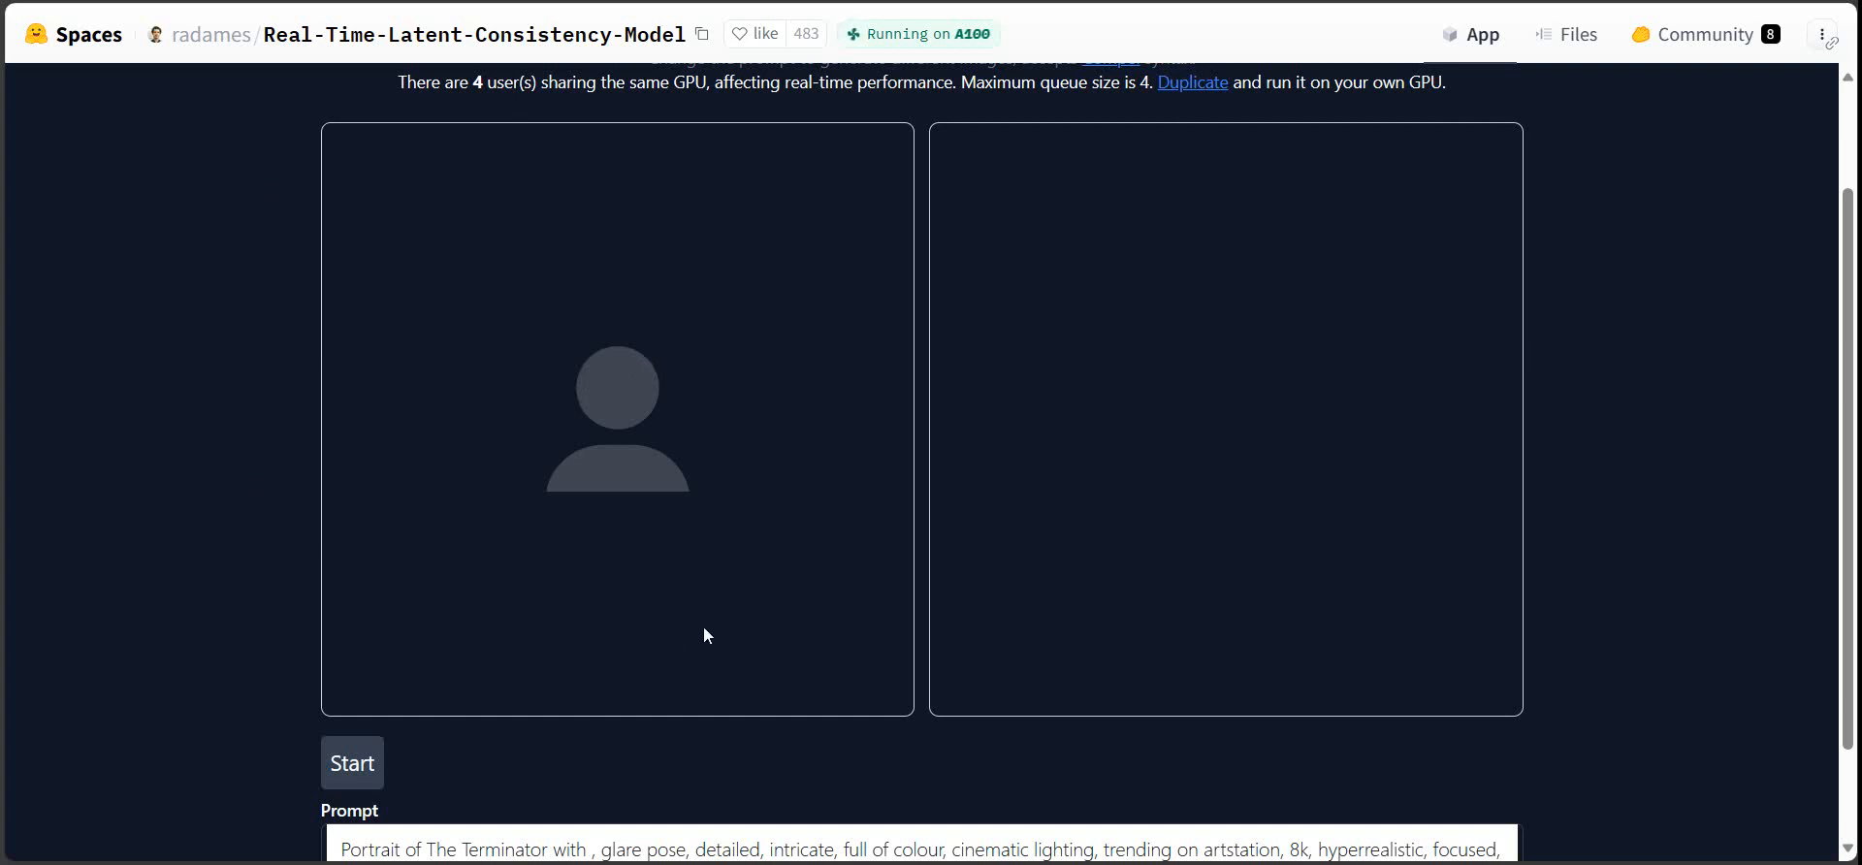
pyautogui.scroll(-1, 582, 456)
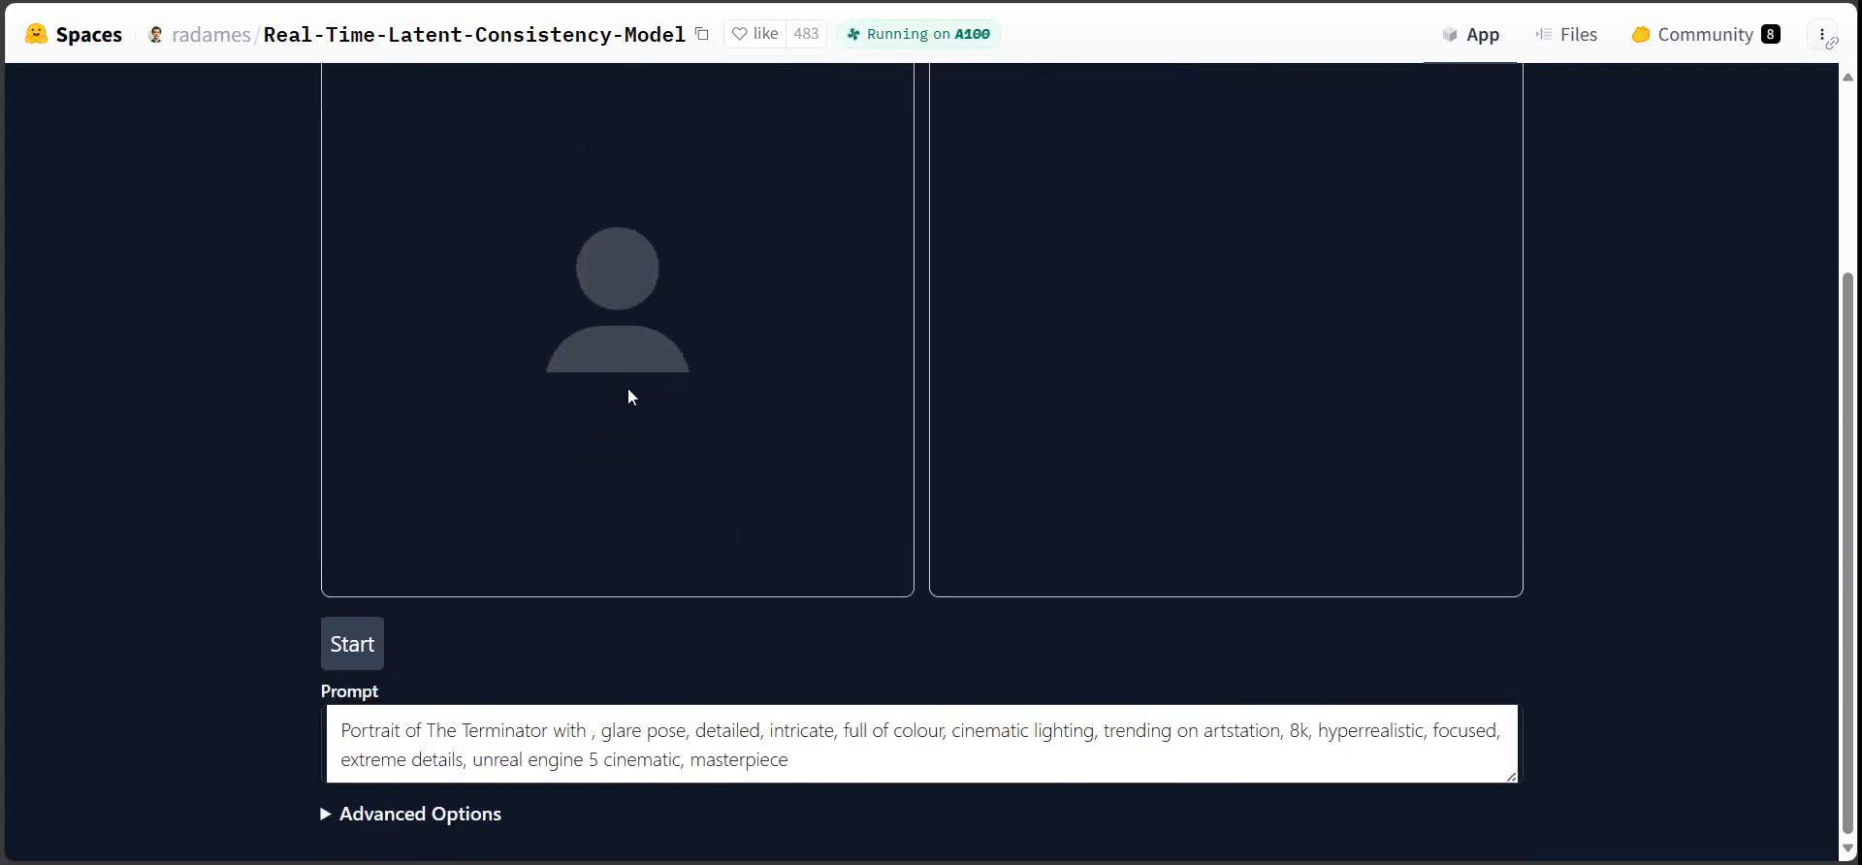